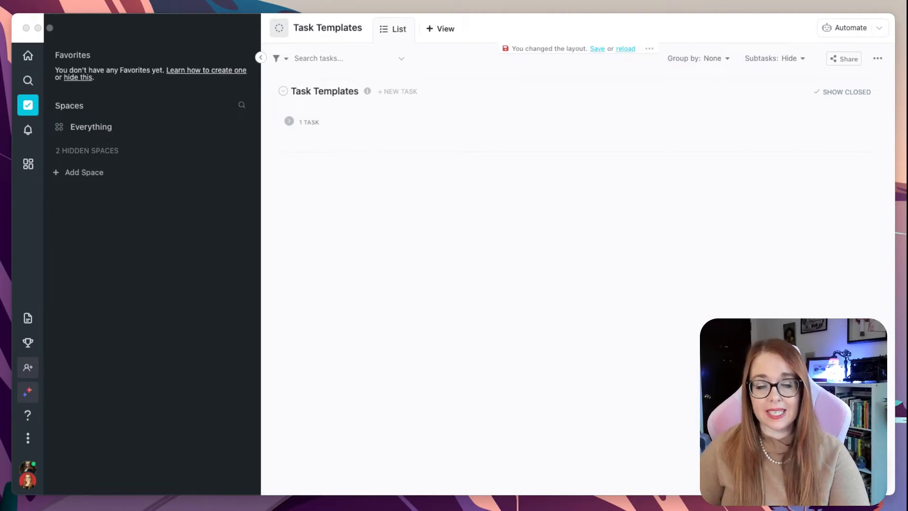
Start creating a new space and name it Lesson Plans
left_click(84, 174)
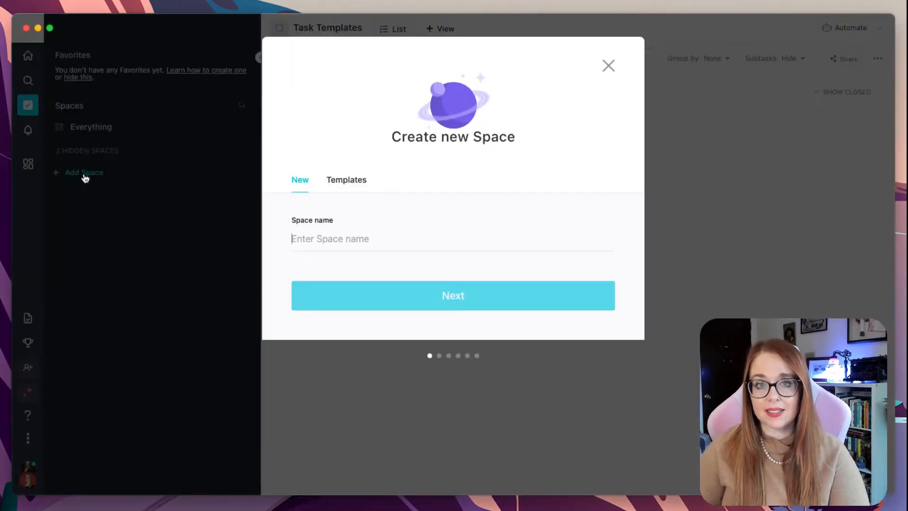
type("L")
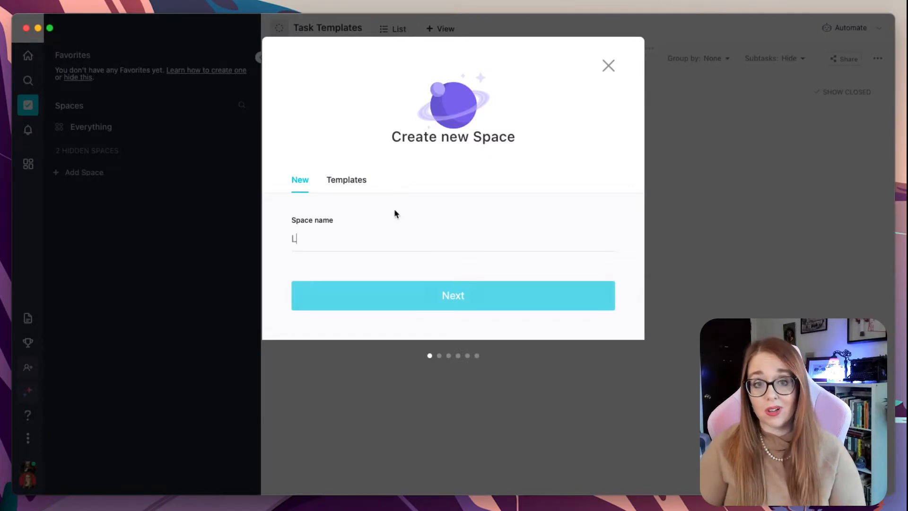
type("esson Plans")
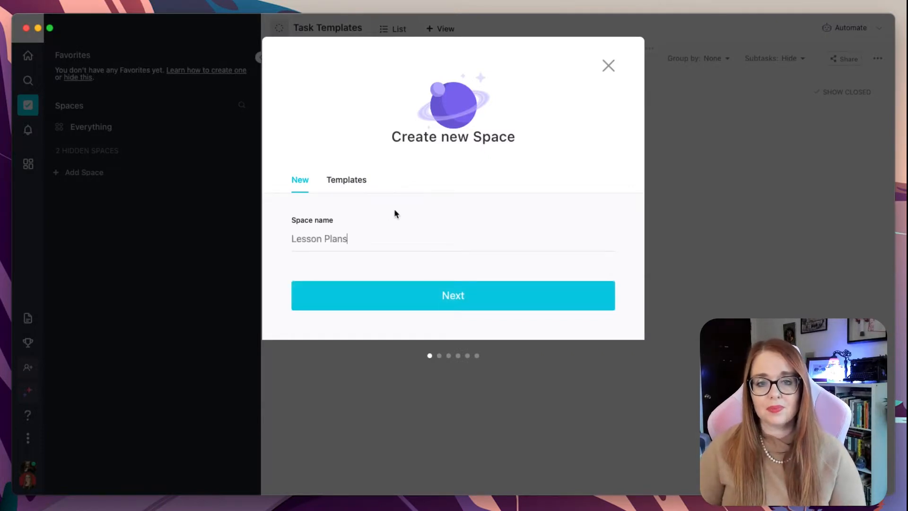
left_click(547, 292)
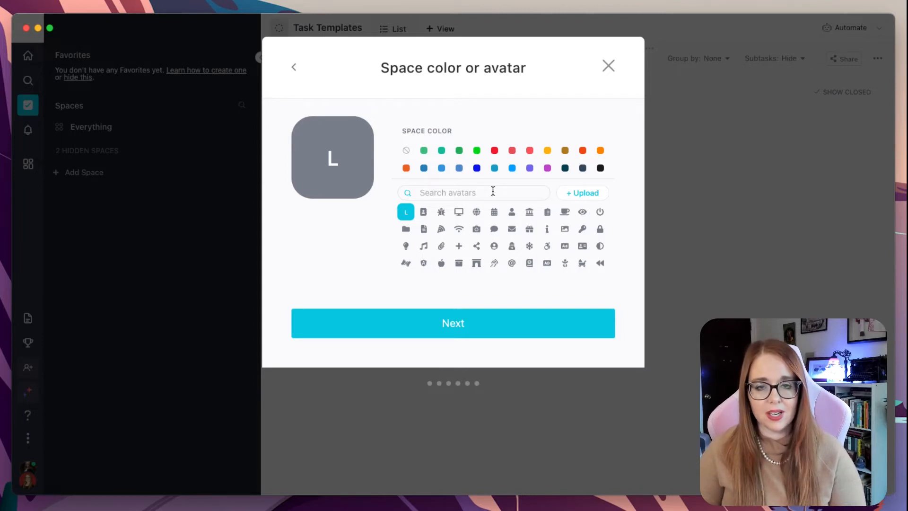
Give the space an apple avatar in red and continue
type("apple")
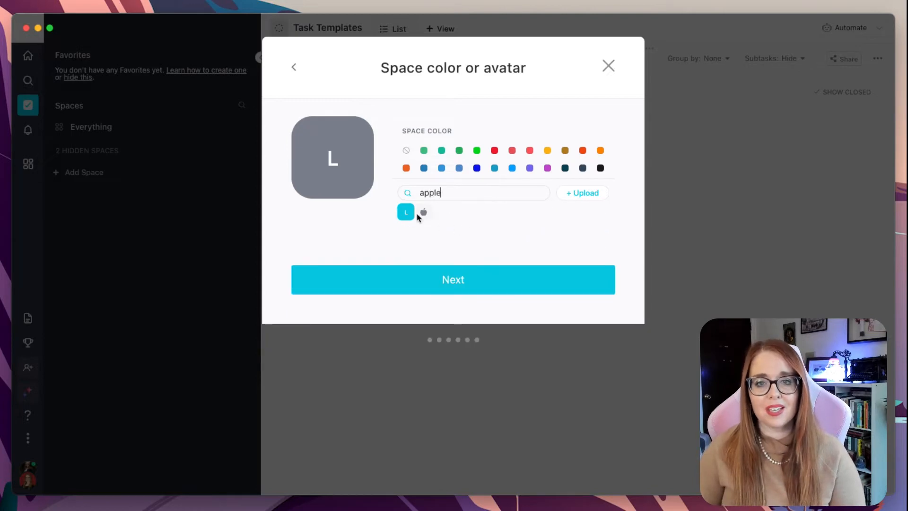
left_click(422, 212)
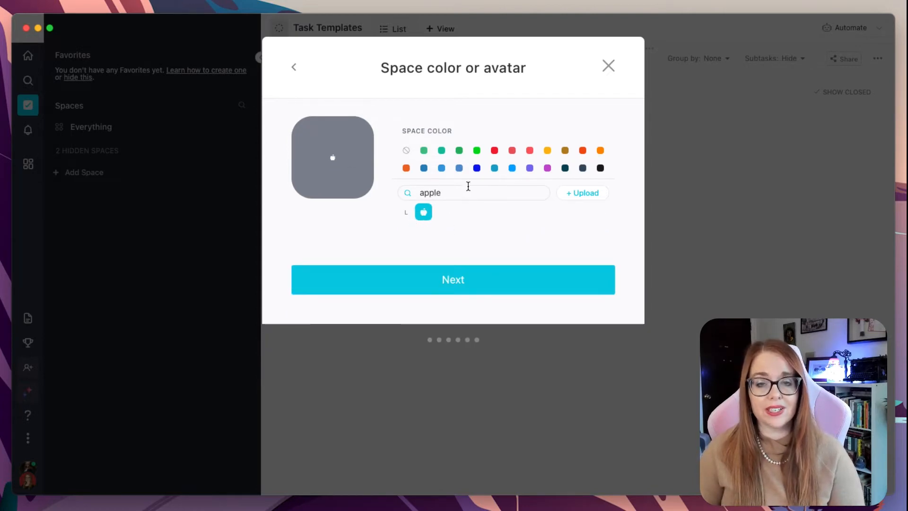
left_click(495, 150)
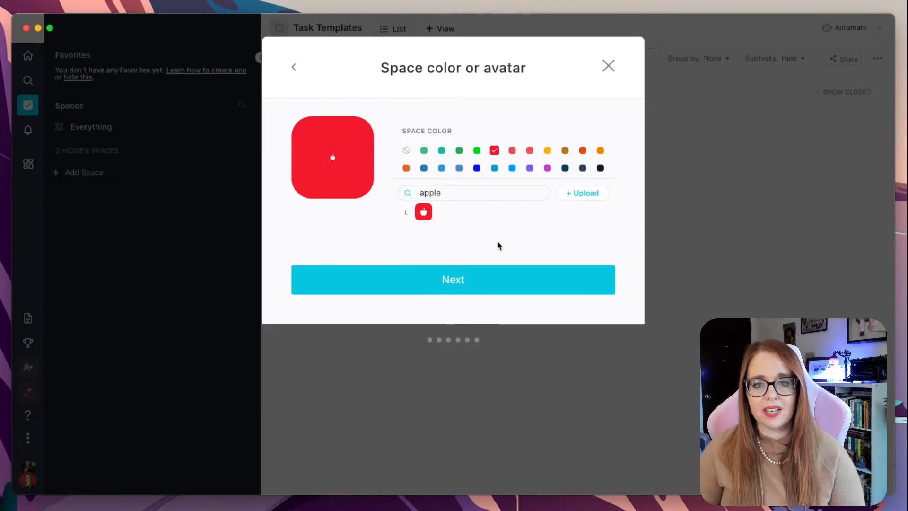
left_click(510, 278)
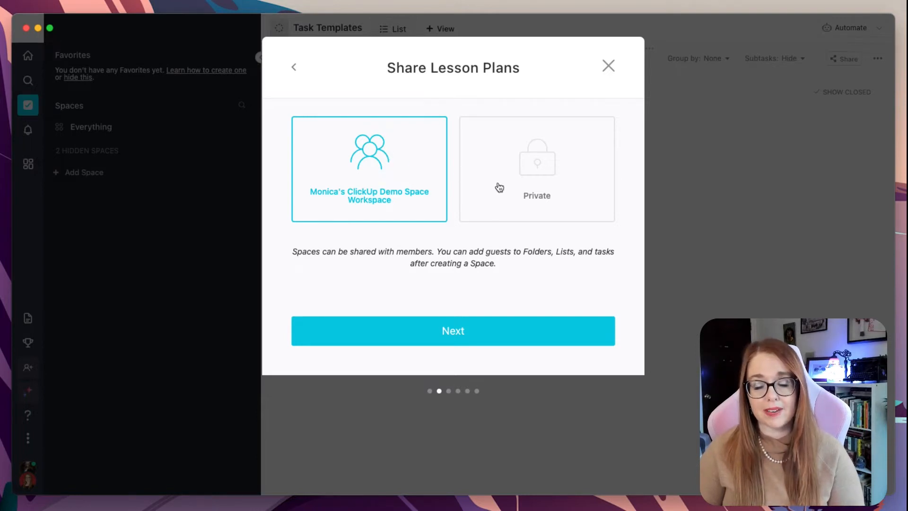
Keep the space shared with the whole workspace and accept the default custom task statuses
left_click(521, 329)
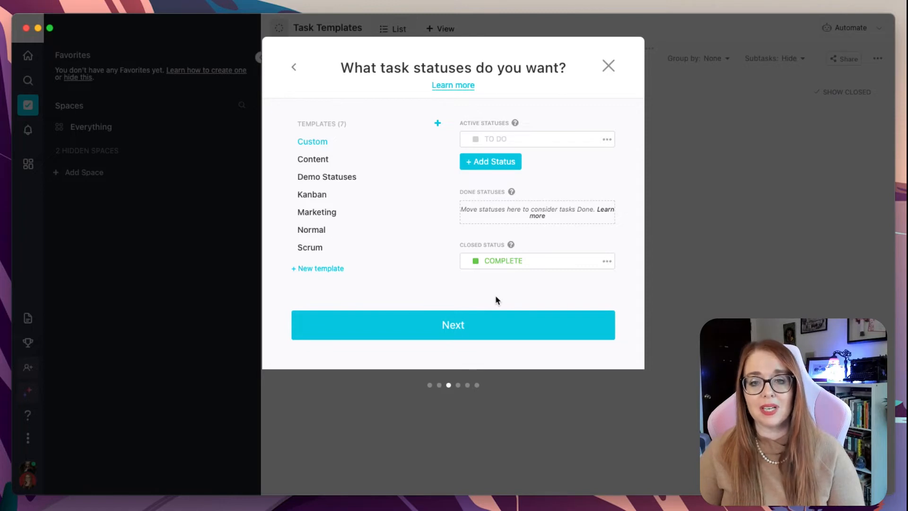
left_click(505, 325)
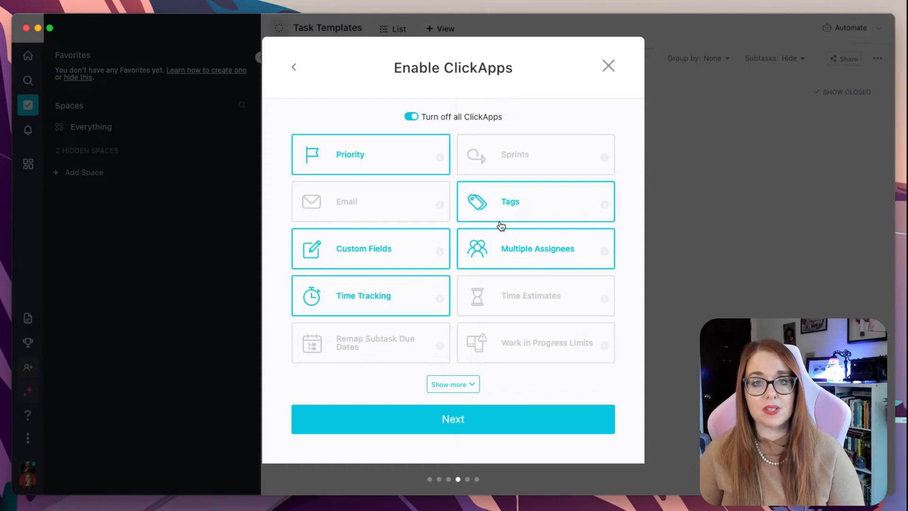
Turn off the Time Tracking and Multiple Assignees ClickApps, review the extra ClickApps, and continue
left_click(417, 296)
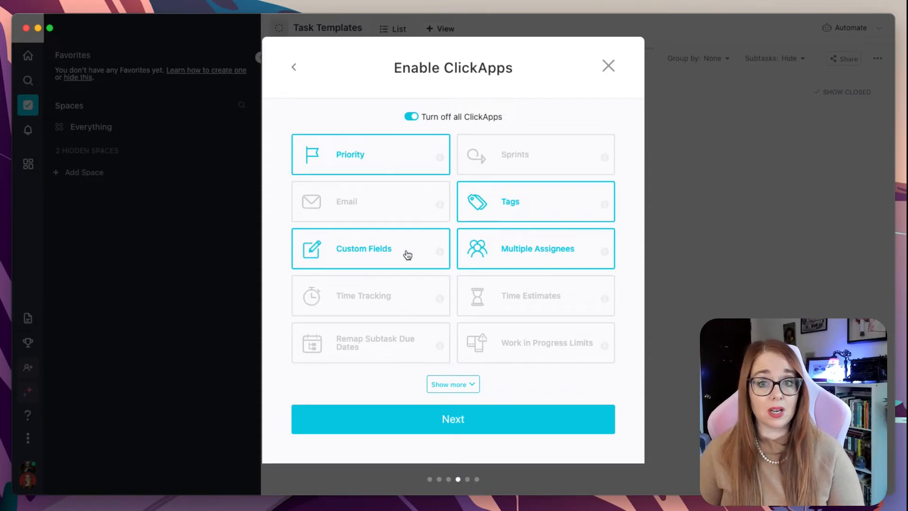
left_click(545, 249)
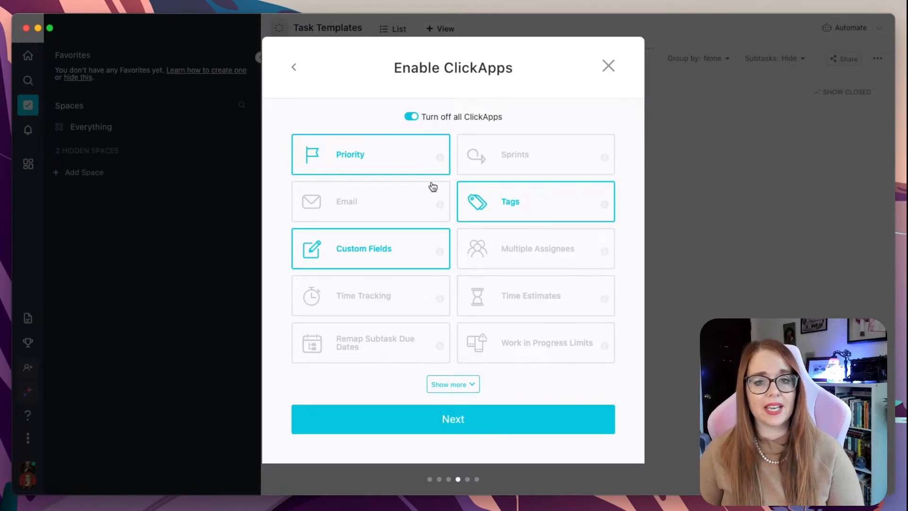
left_click(439, 384)
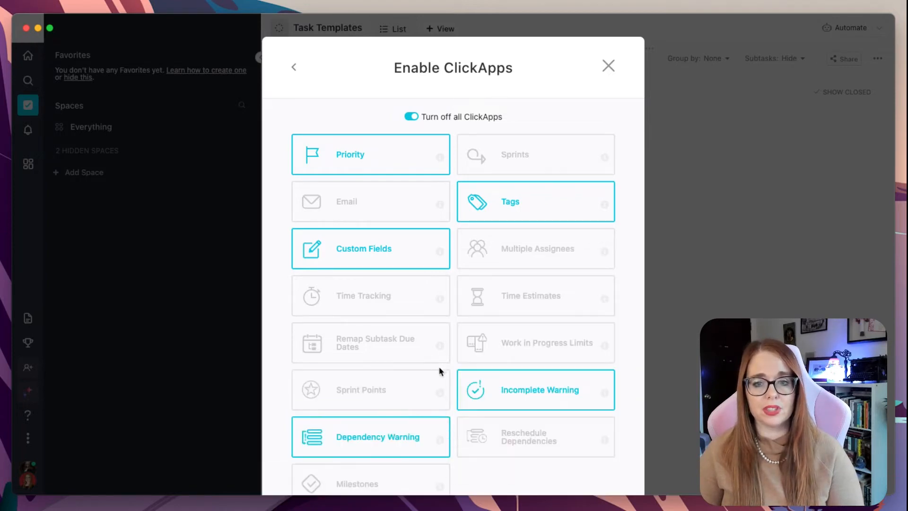
scroll(632, 385, "down", 3)
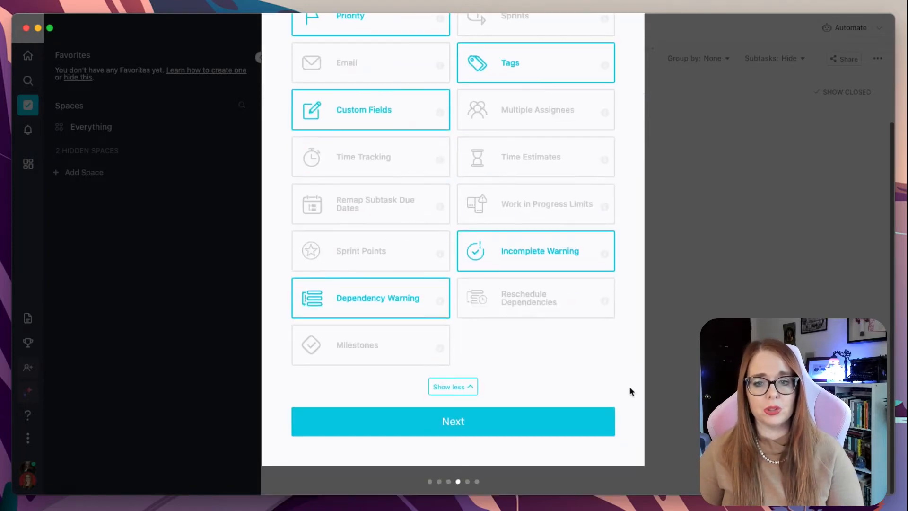
left_click(558, 422)
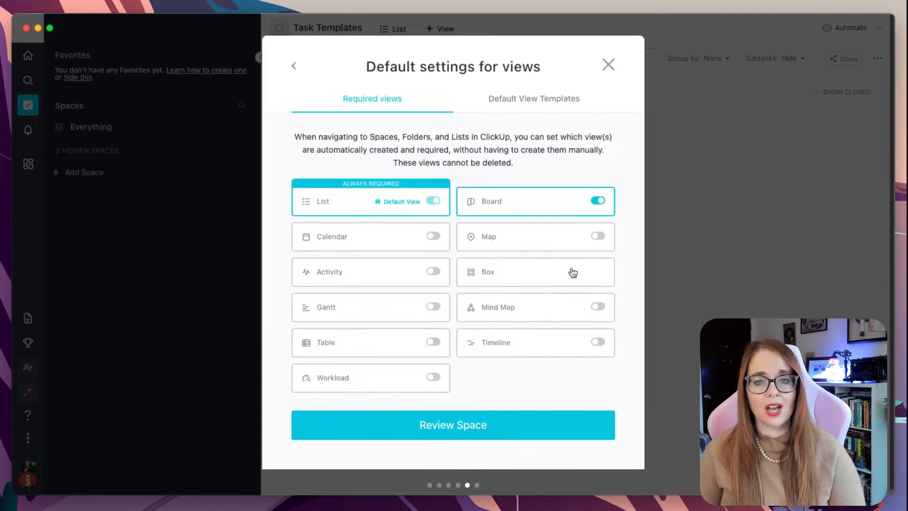
Leave only the List view required by turning the Board view off, then review the space
left_click(597, 203)
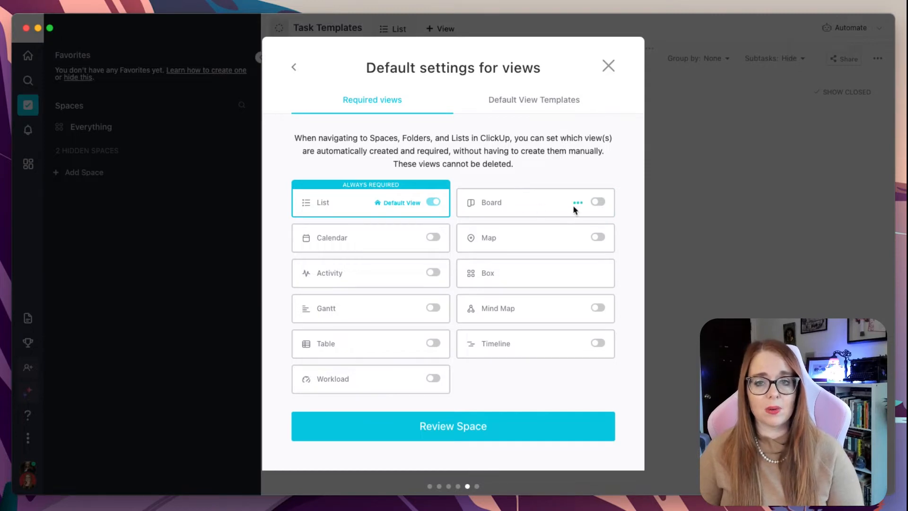
left_click(599, 204)
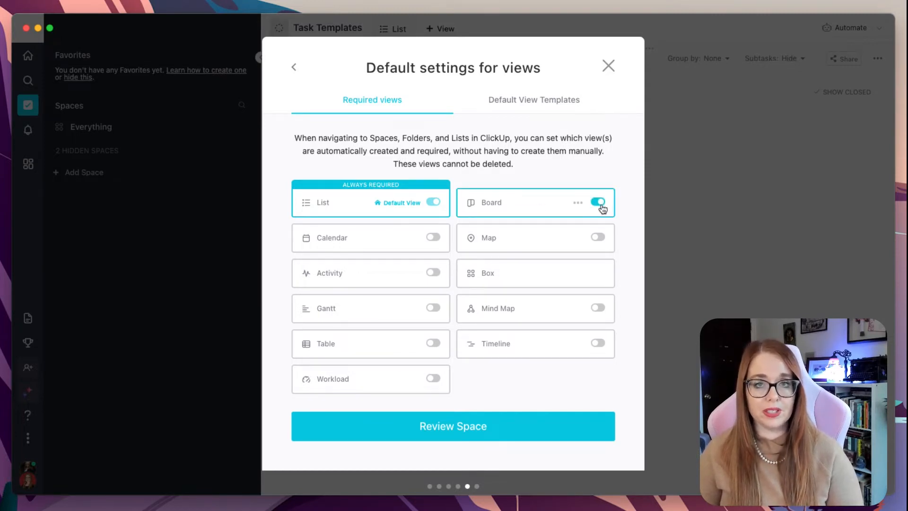
left_click(600, 204)
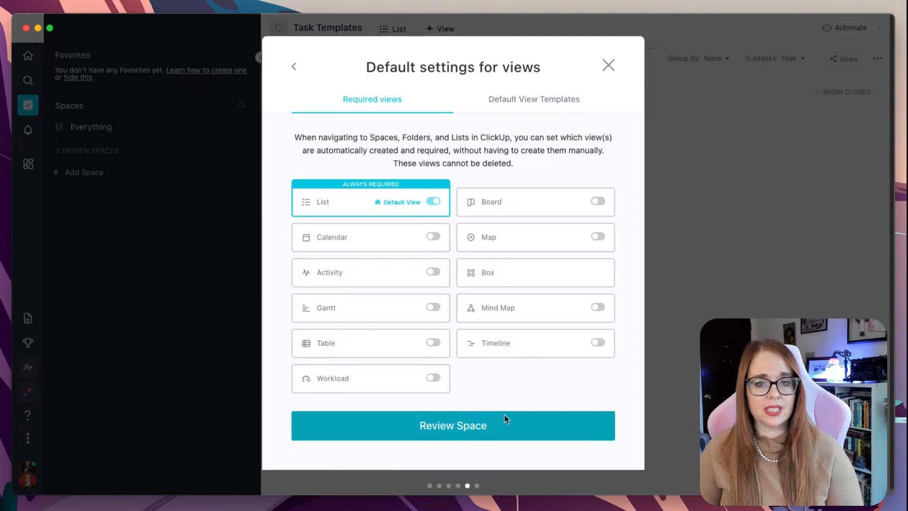
left_click(515, 432)
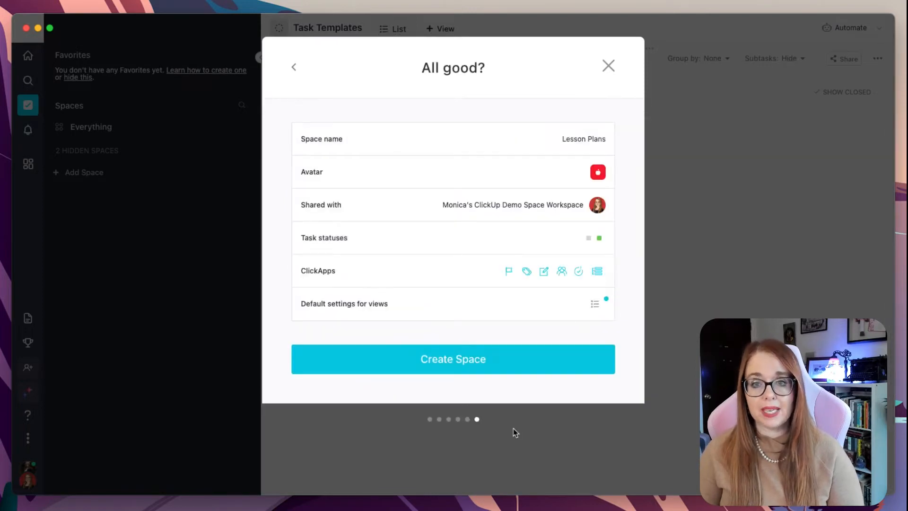
Create the Lesson Plans space and start its list from scratch
left_click(519, 359)
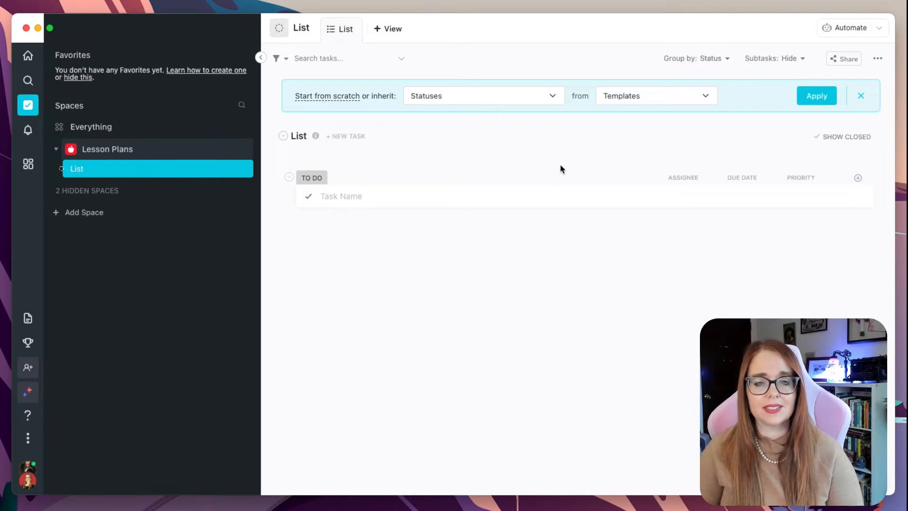
left_click(335, 97)
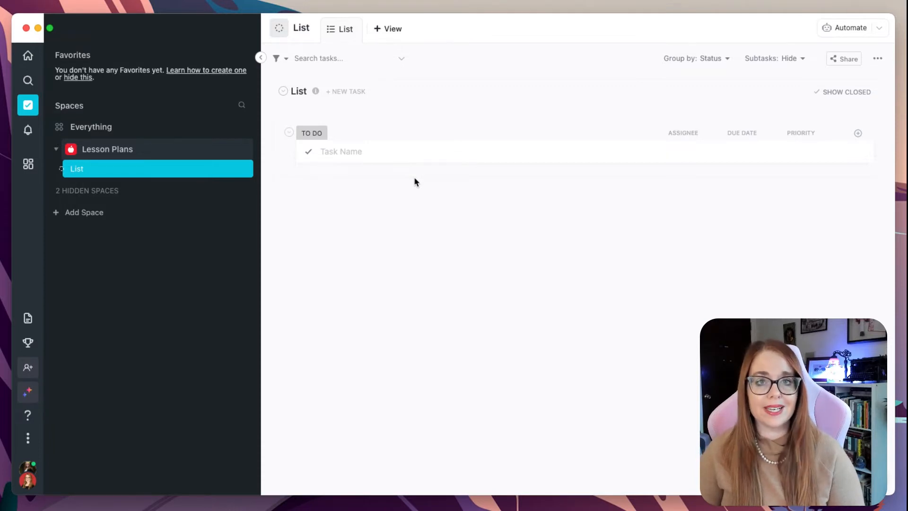
Add a folder named 2022-2023 to the Lesson Plans space and start its list from scratch
left_click(101, 173)
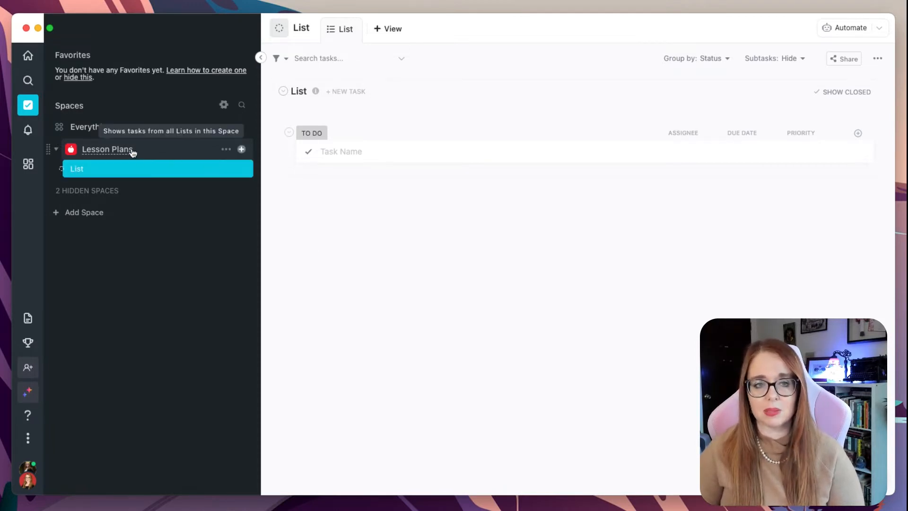
left_click(241, 150)
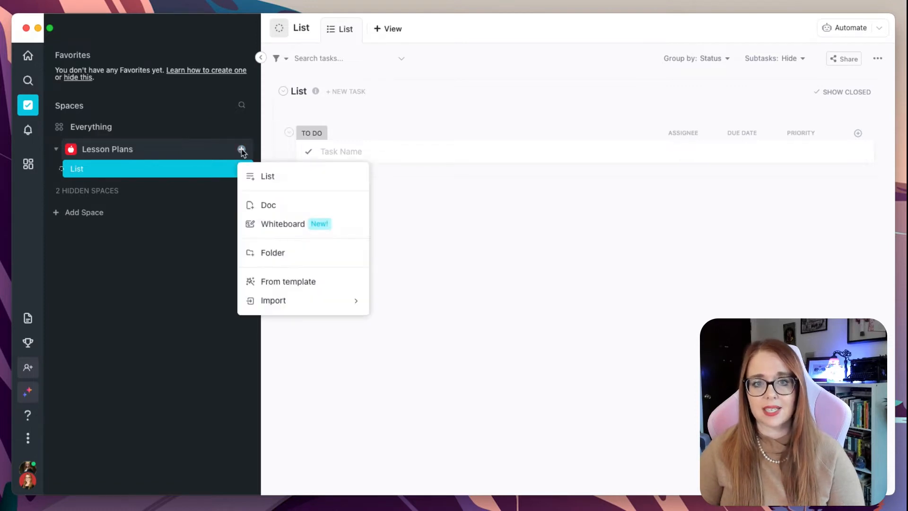
left_click(272, 255)
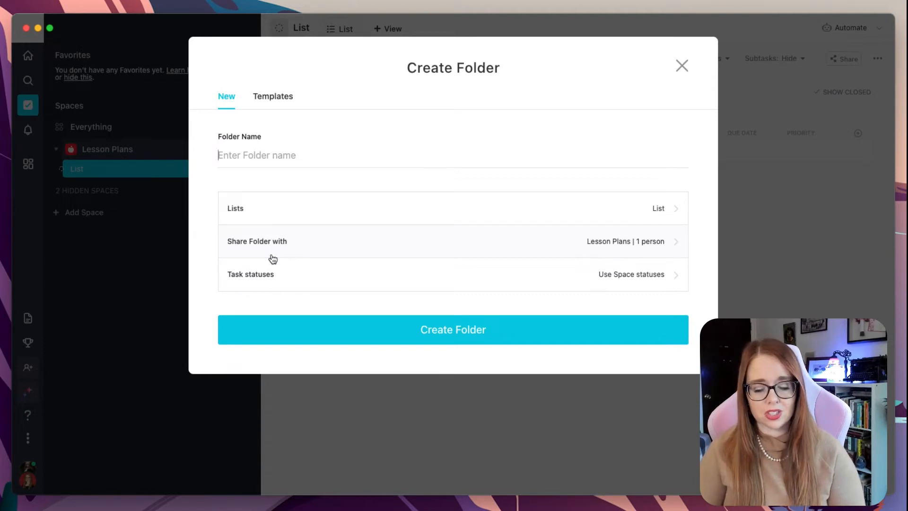
type("22")
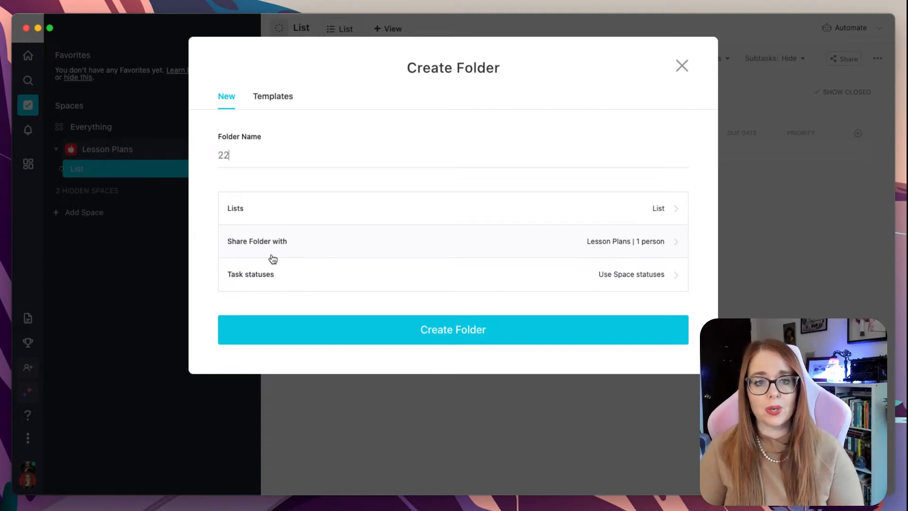
key("BackSpace")
type("022-2")
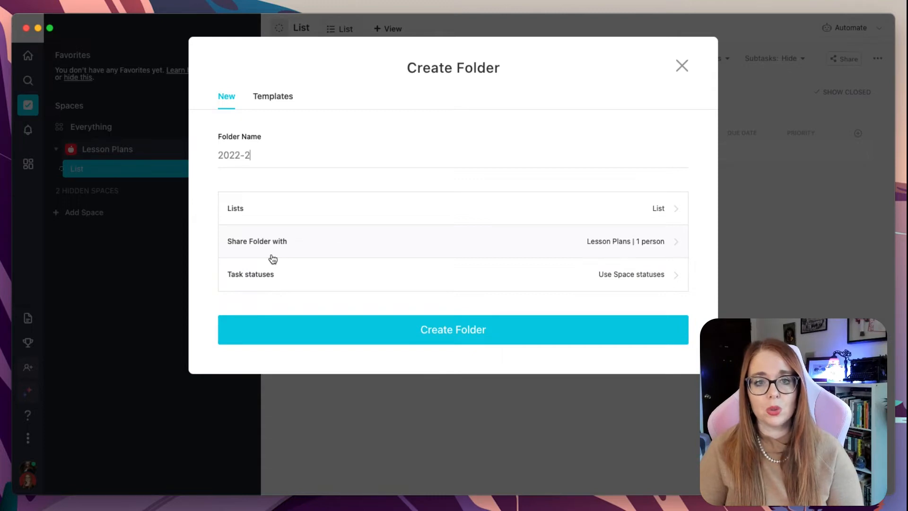
type("023")
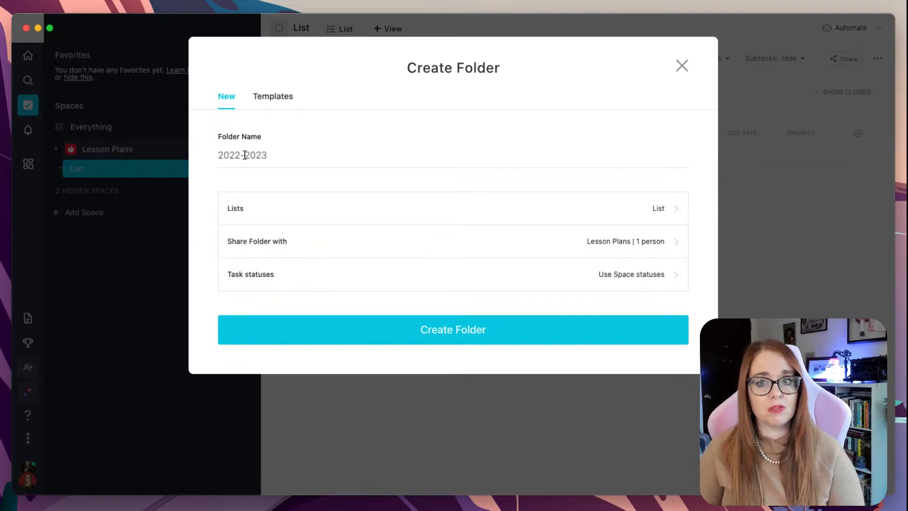
left_click(483, 338)
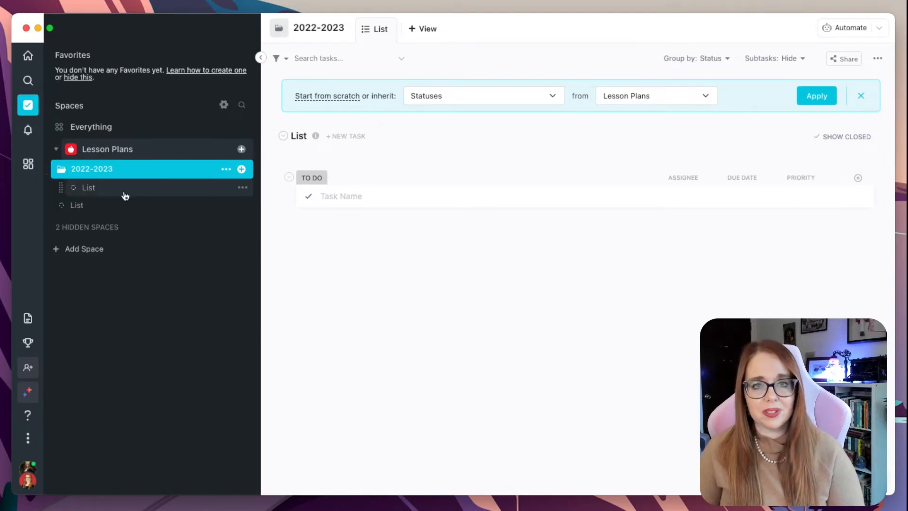
left_click(325, 97)
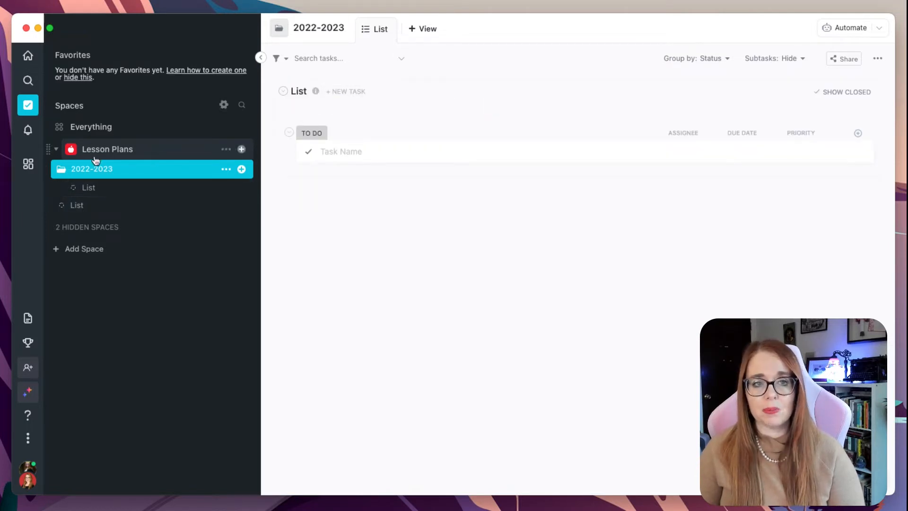
Try to move the space's loose List into the 2022-2023 folder, then cancel the move
left_click_drag(81, 206, 97, 172)
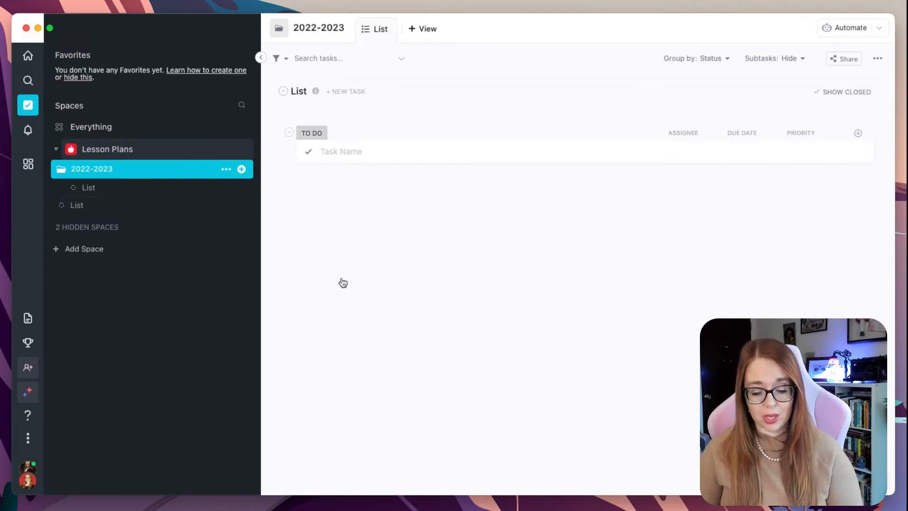
key("super+r")
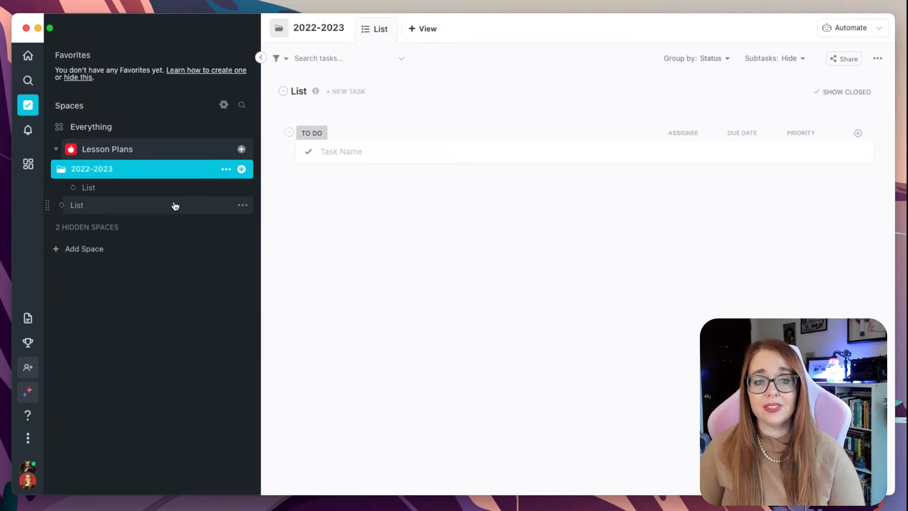
left_click(245, 209)
left_click(279, 326)
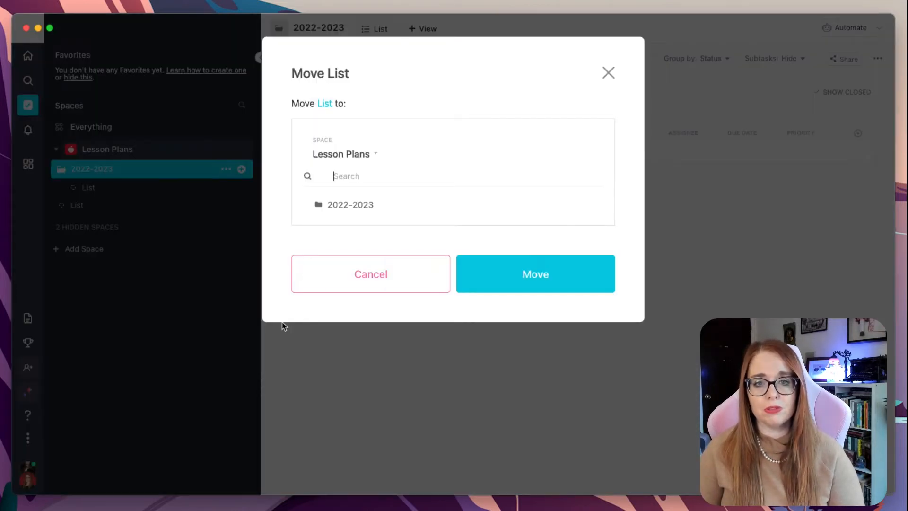
left_click(351, 205)
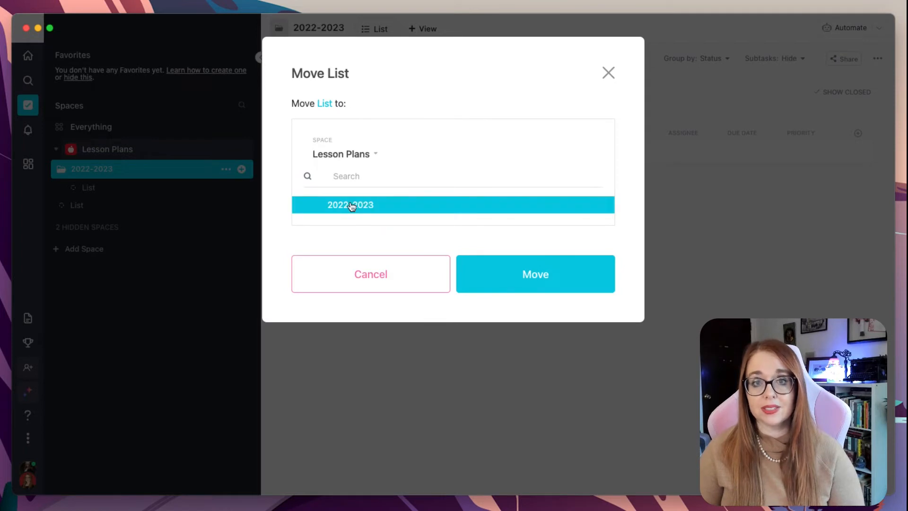
left_click(538, 271)
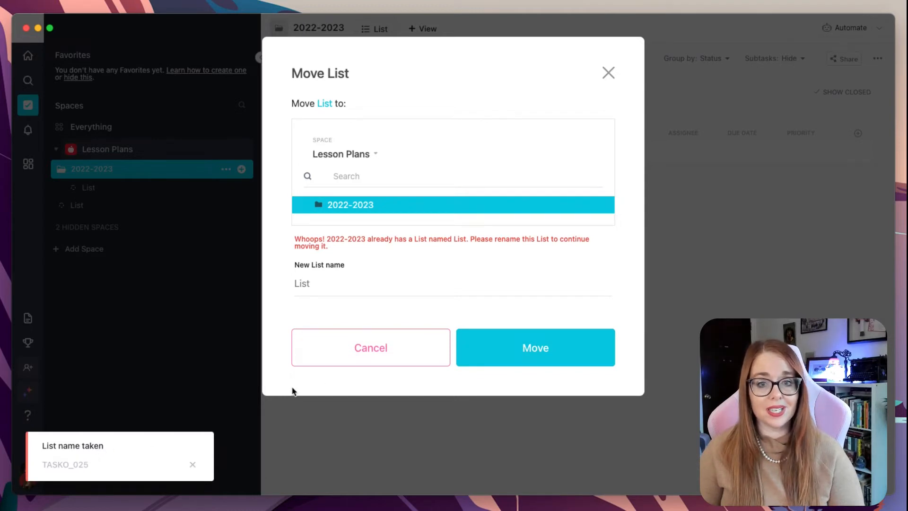
left_click(372, 346)
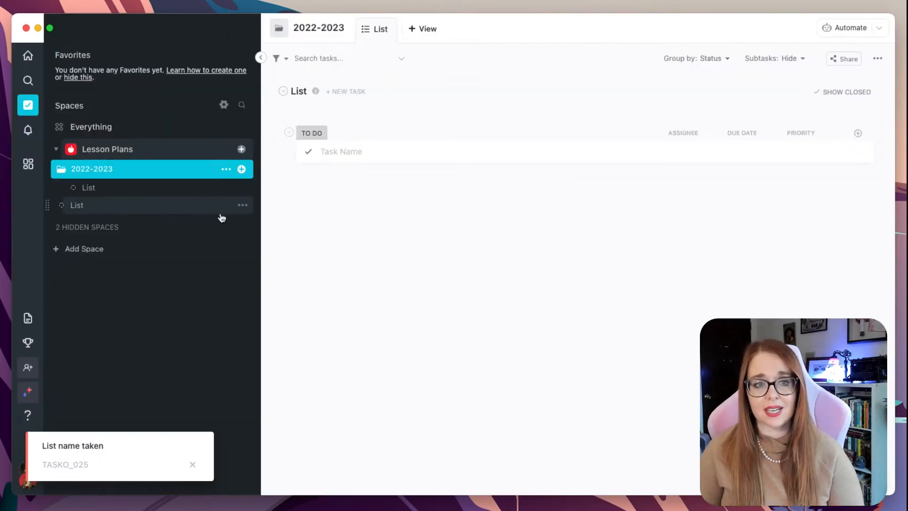
Rename the loose list in the Lesson Plans space to List2
left_click(242, 204)
left_click(274, 252)
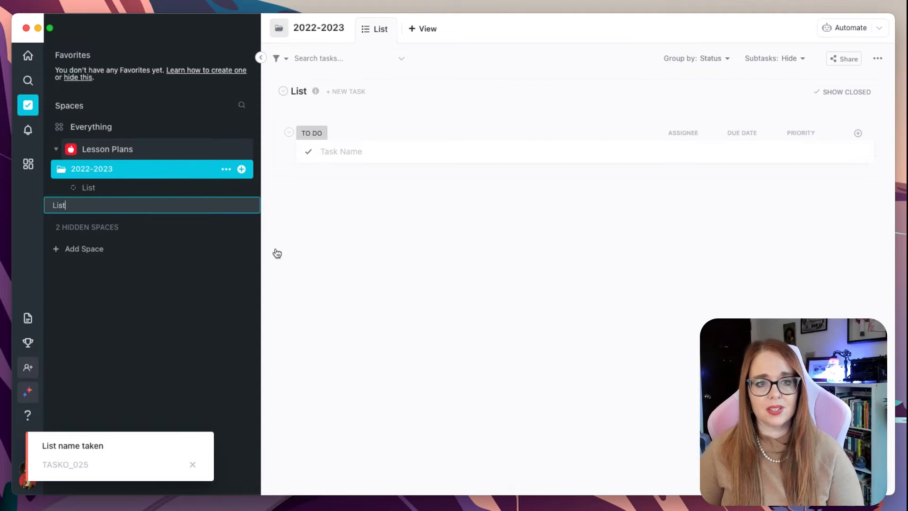
type("2")
key("Return")
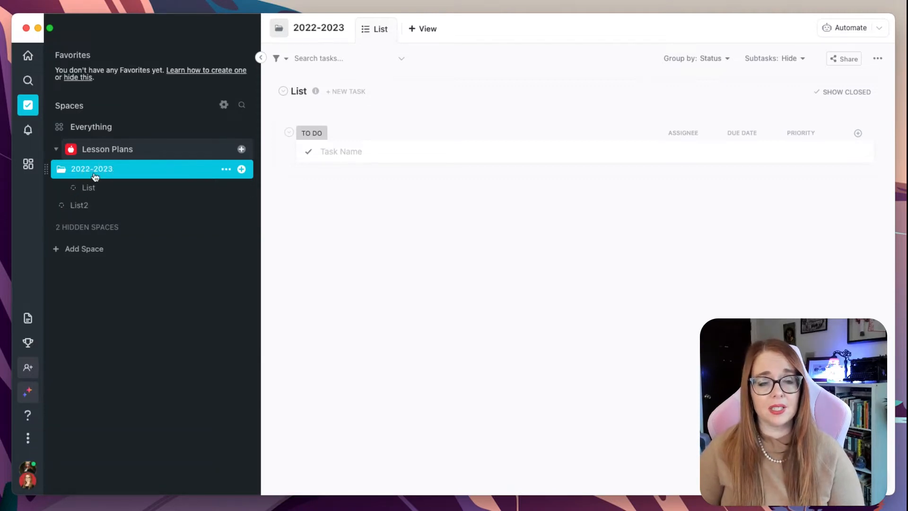
left_click(241, 207)
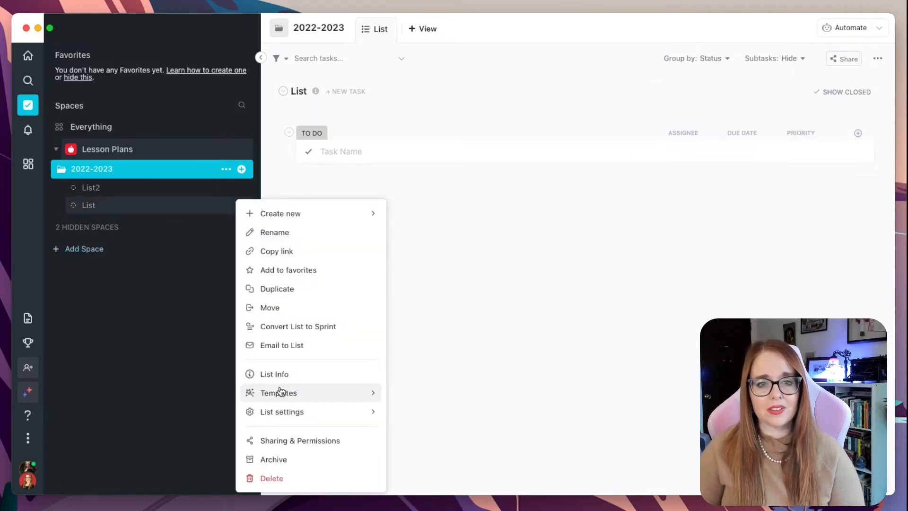
left_click(278, 310)
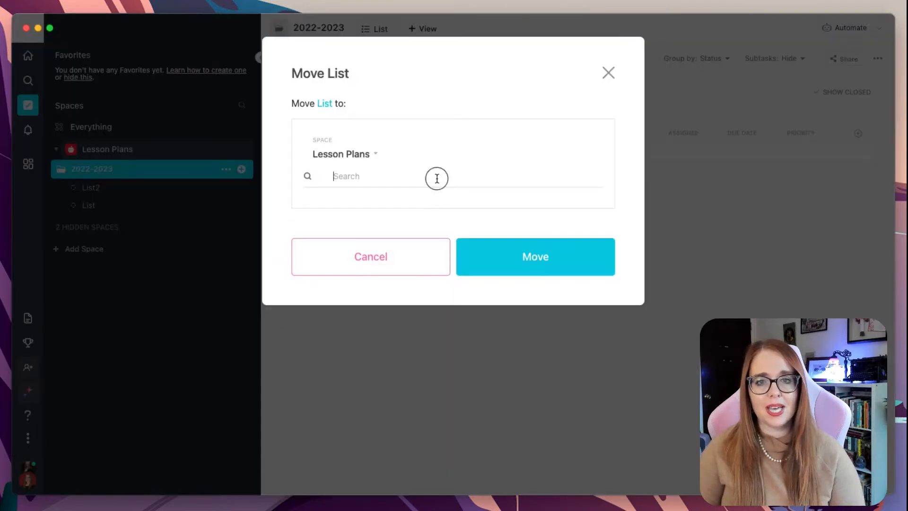
type("2023")
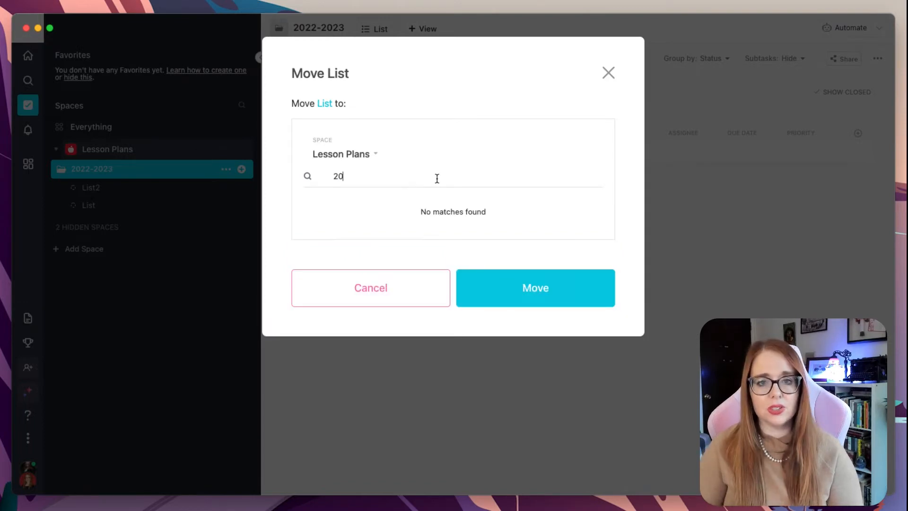
key("BackSpace")
key("BackSpace")
key("BackSpace")
key("BackSpace")
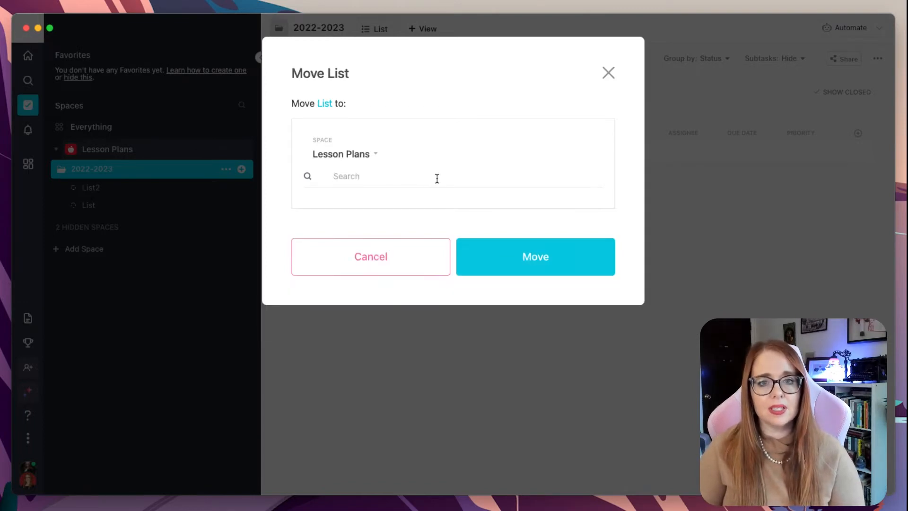
type("2022")
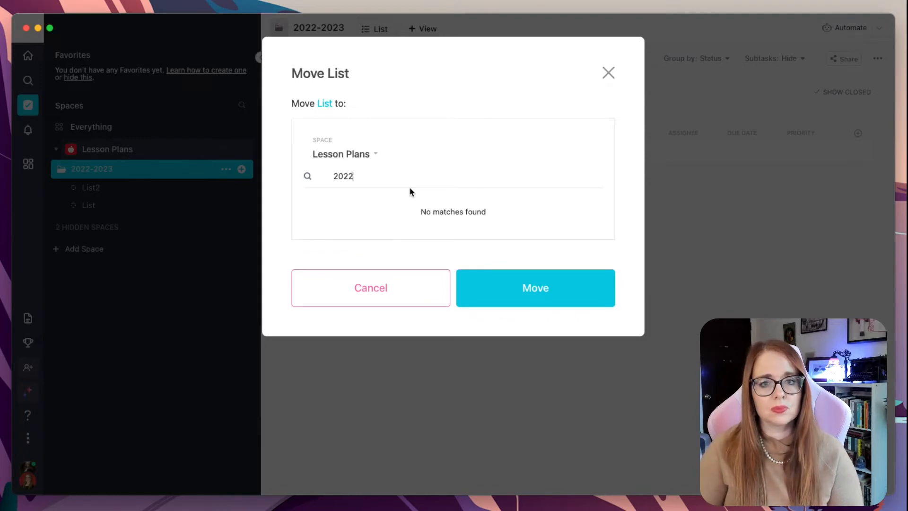
left_click(361, 298)
Set the 2022-2023 folder's colour to yellow
left_click(119, 209)
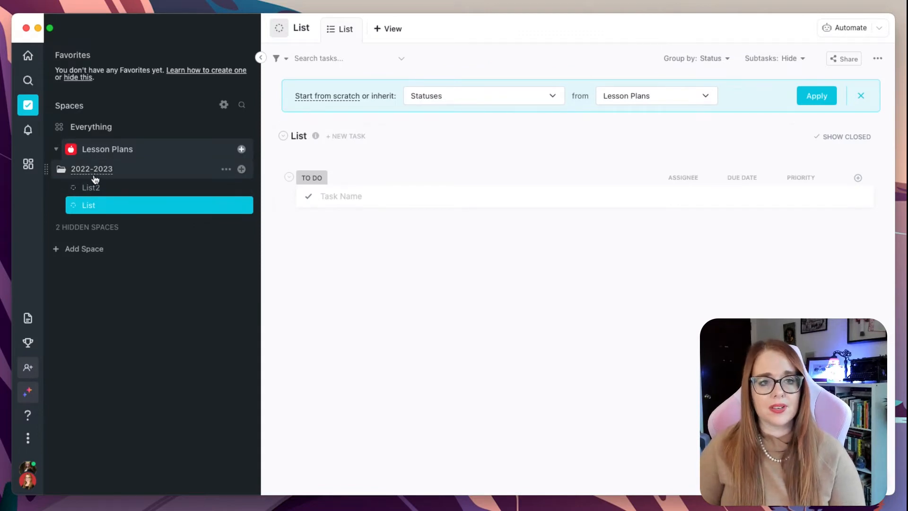
left_click(59, 171)
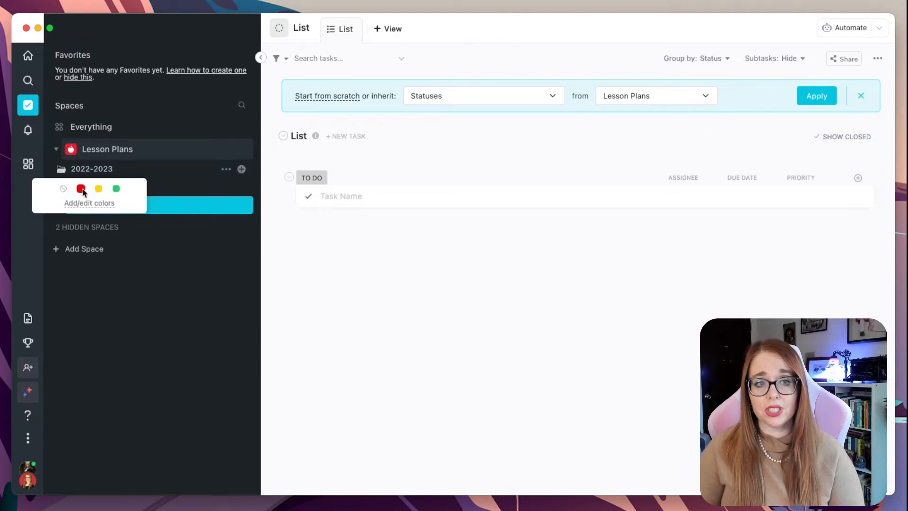
left_click(99, 189)
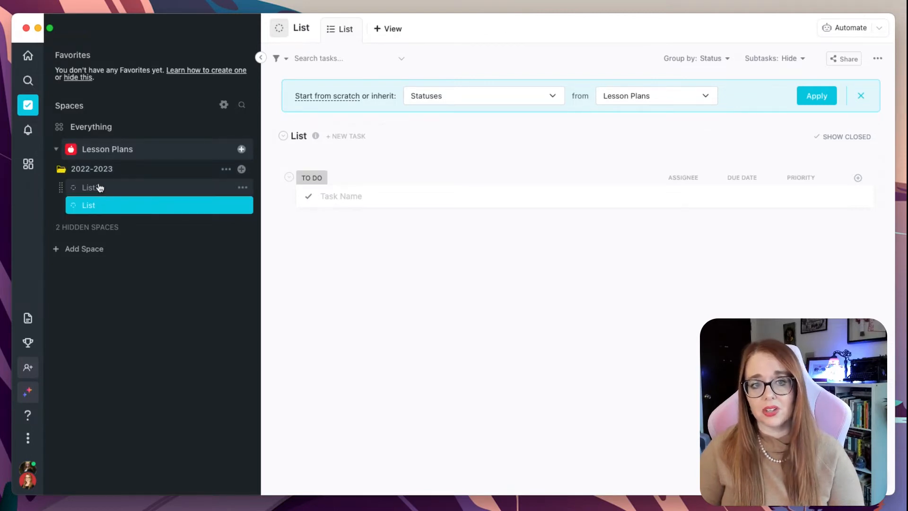
Rename List2 inside the 2022-2023 folder to Class 1
left_click(101, 173)
left_click(101, 173)
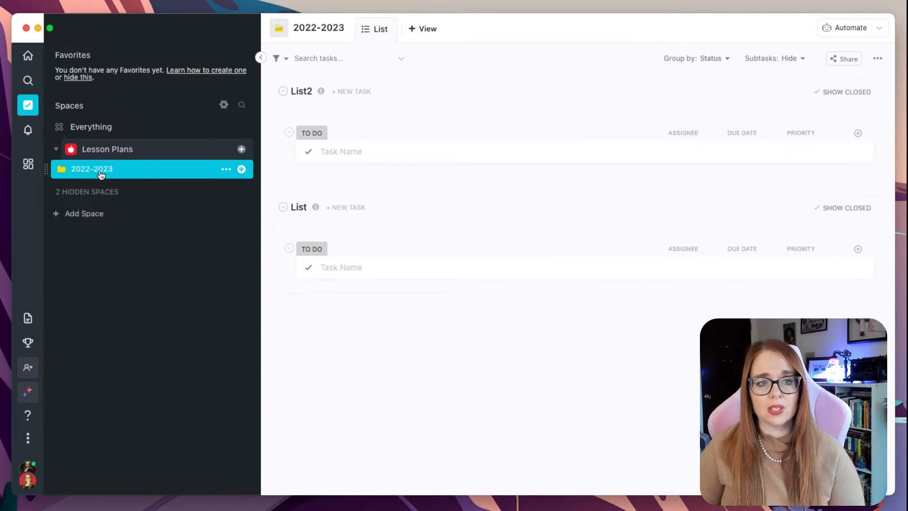
left_click(101, 173)
left_click(101, 173)
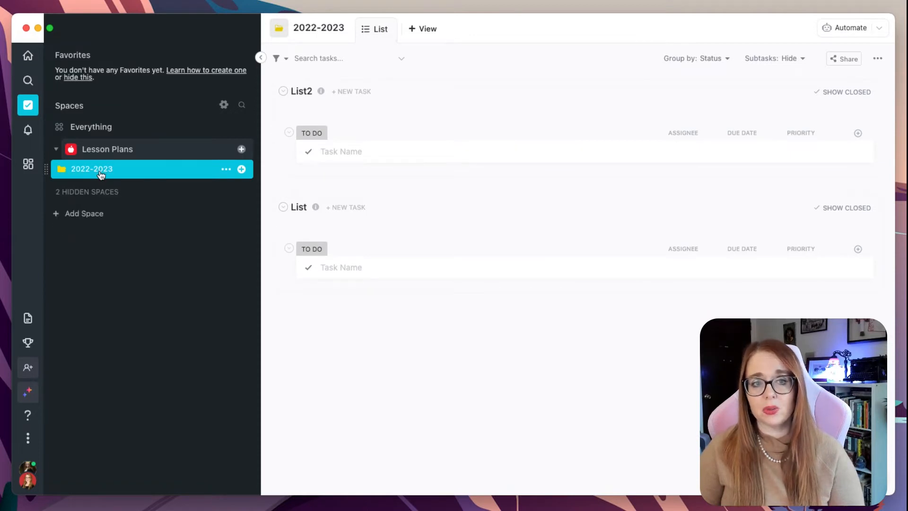
left_click(101, 173)
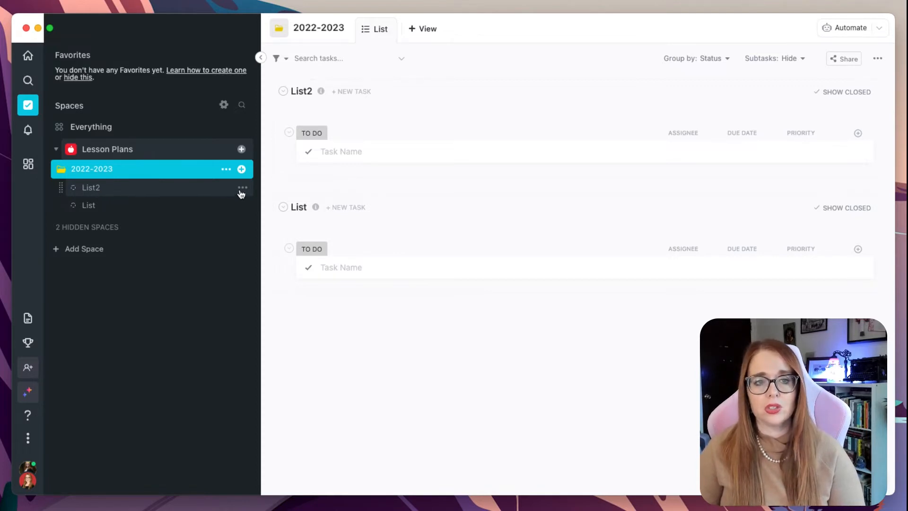
left_click(189, 193)
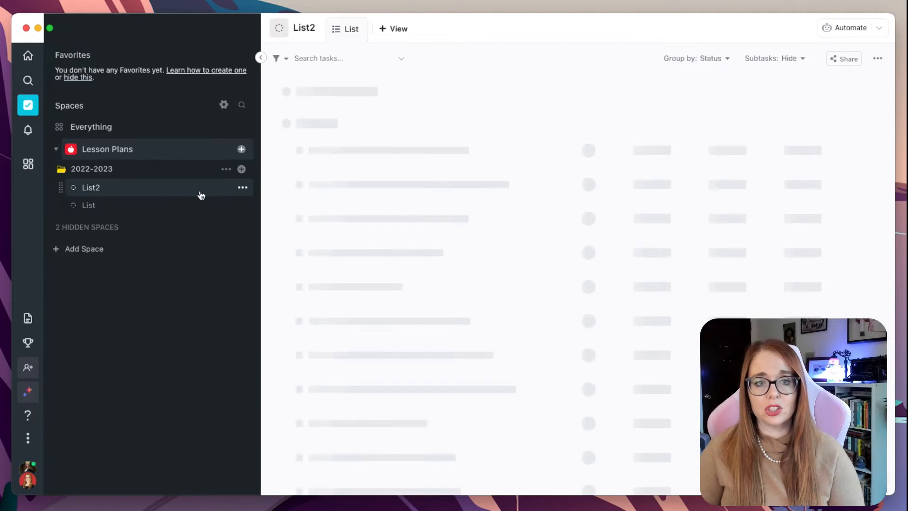
left_click(242, 191)
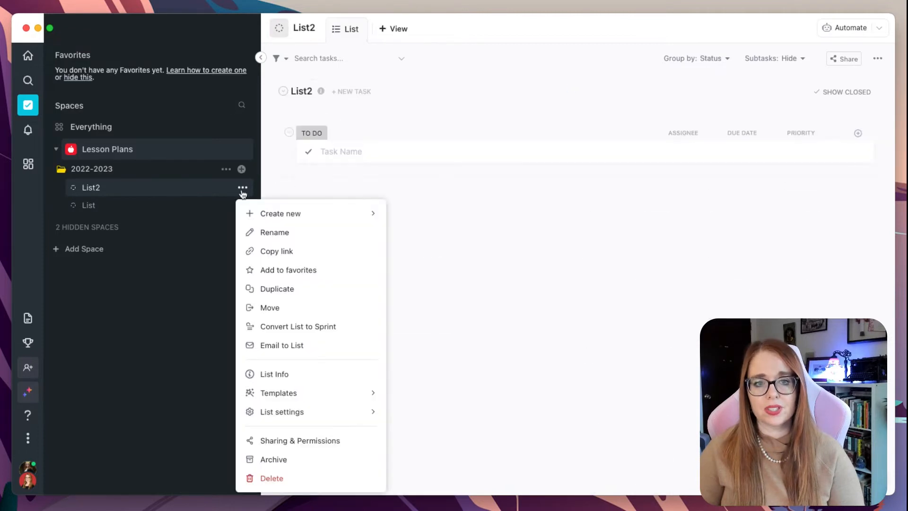
left_click(283, 232)
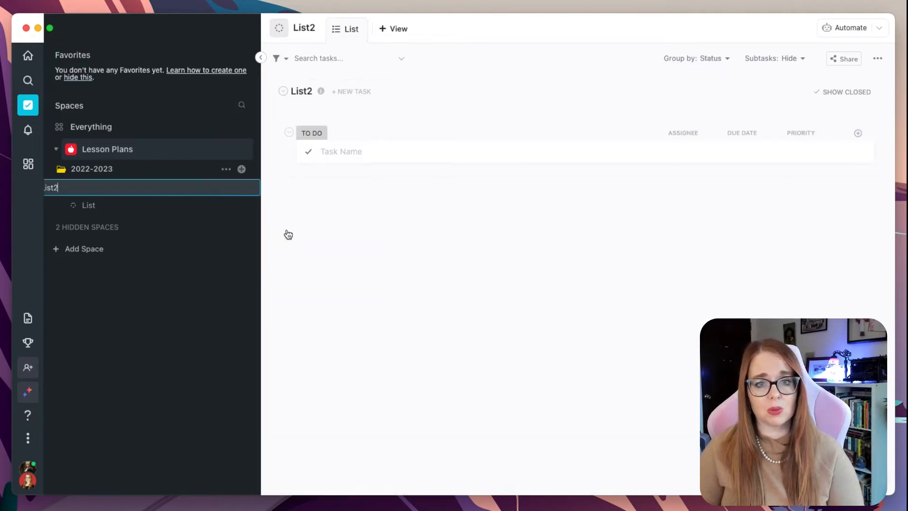
key("super+a")
type("Class ")
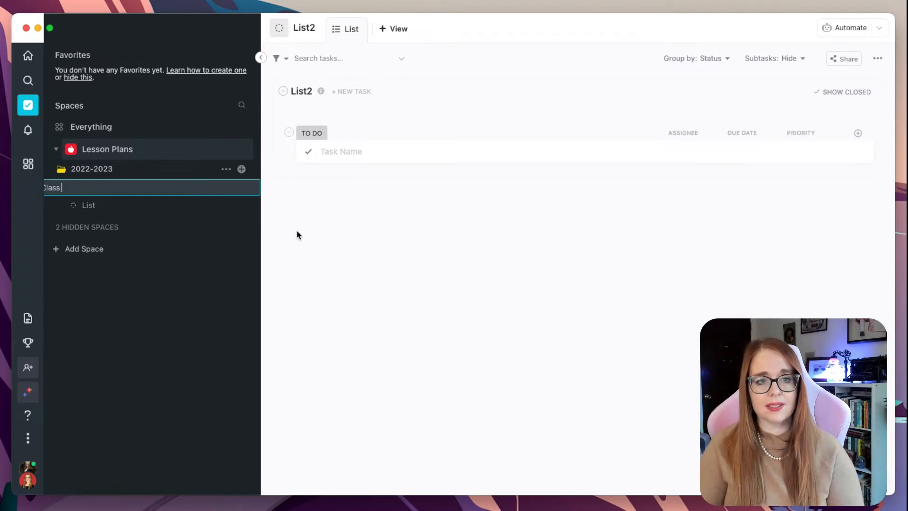
type("1")
key("Return")
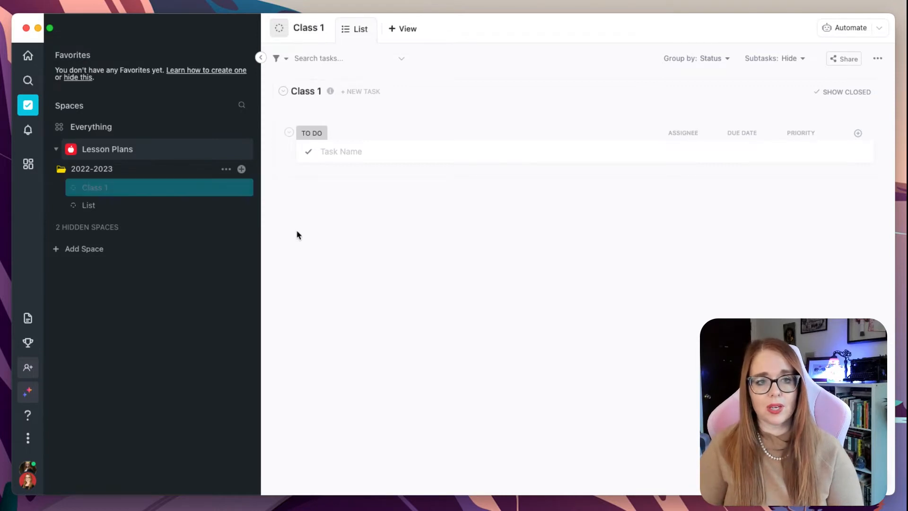
Add two new colours to the list colour palette and save it
left_click(73, 189)
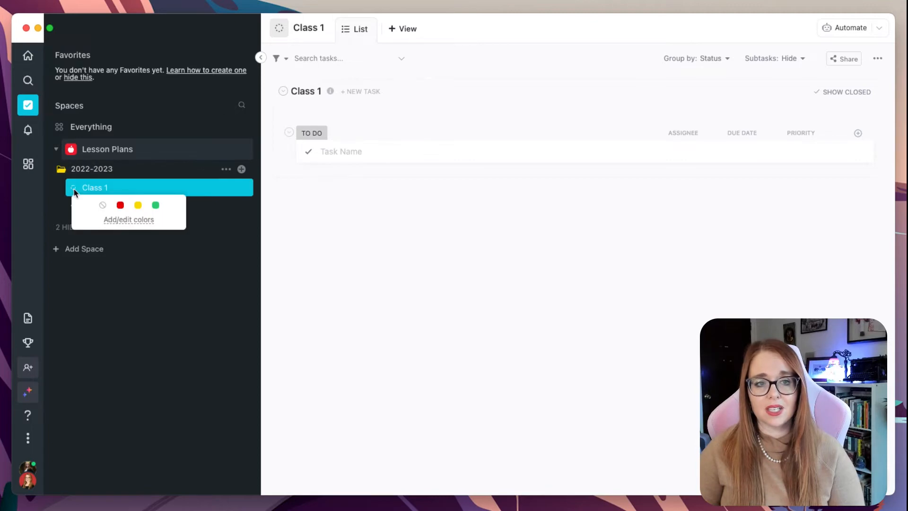
left_click(143, 220)
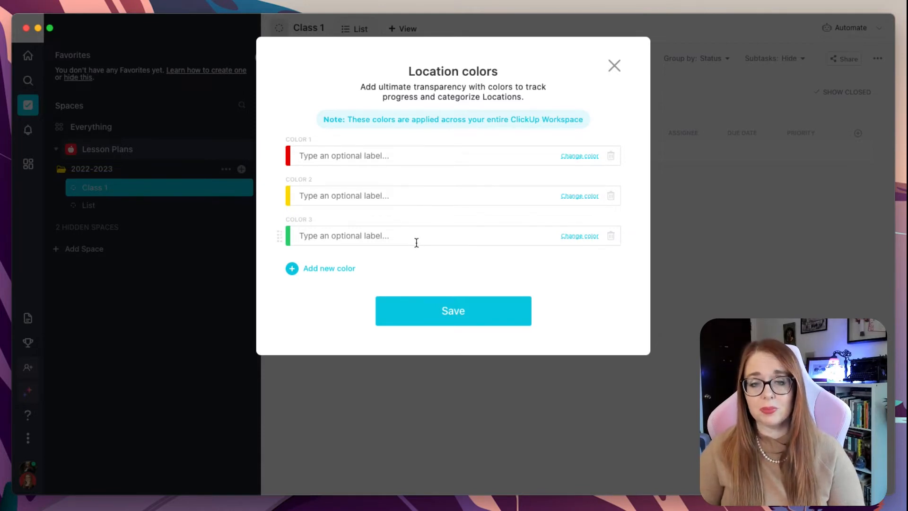
left_click(342, 273)
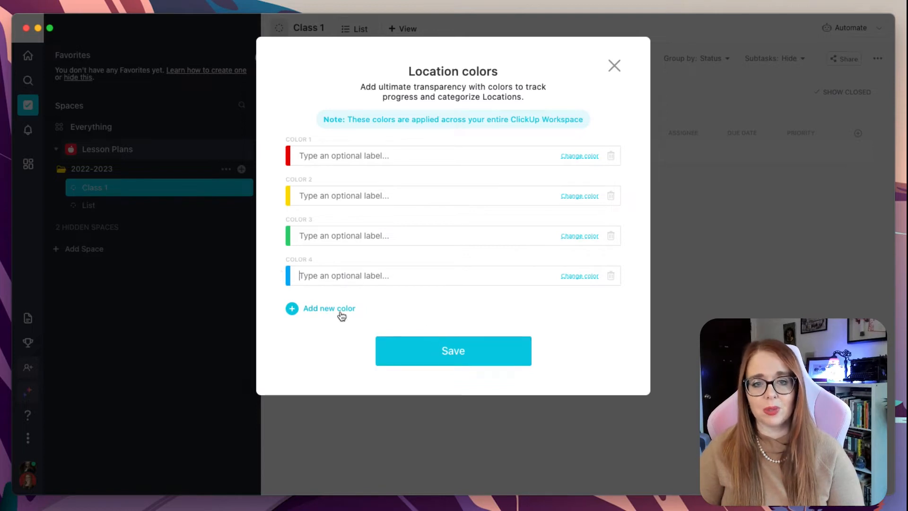
left_click(341, 312)
left_click(434, 391)
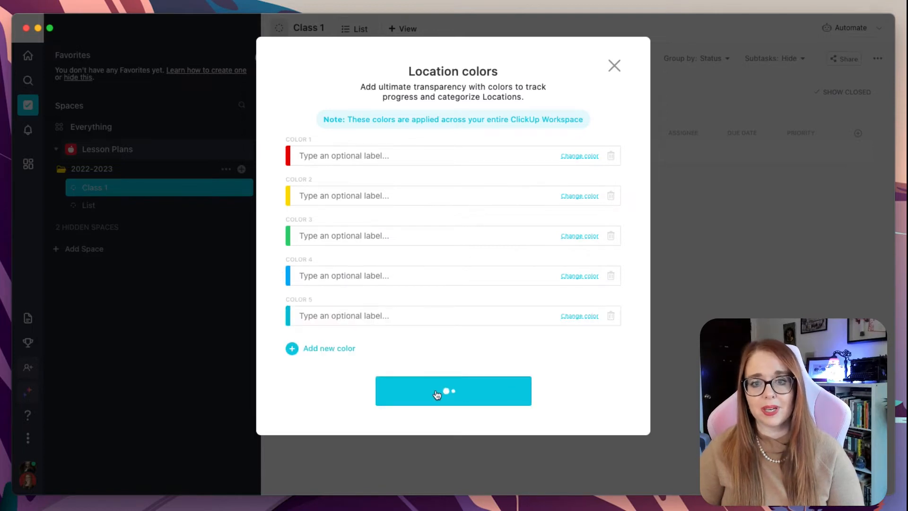
Colour the Class 1 list blue and the remaining List green
left_click(73, 187)
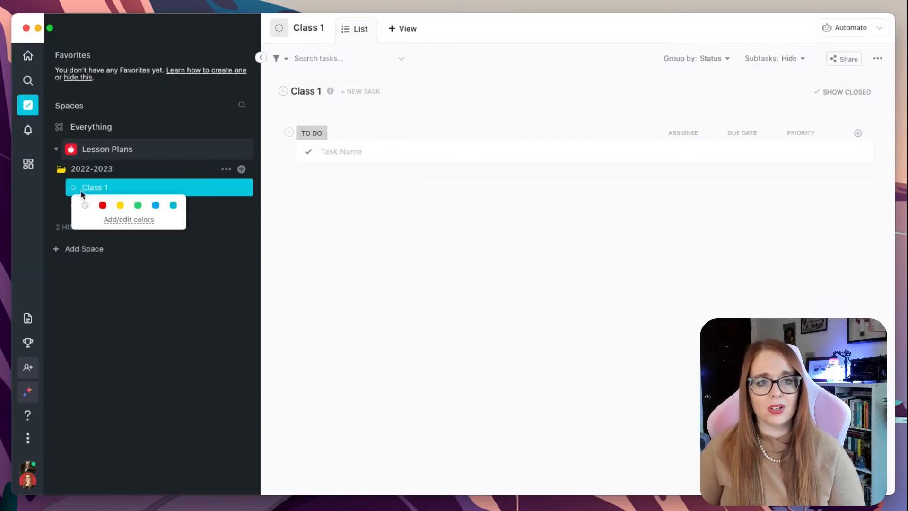
left_click(158, 205)
left_click(75, 206)
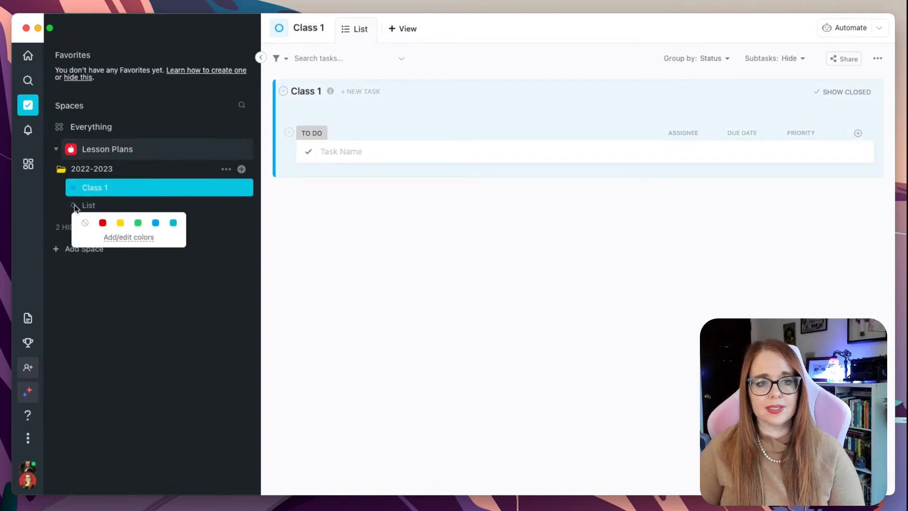
left_click(138, 223)
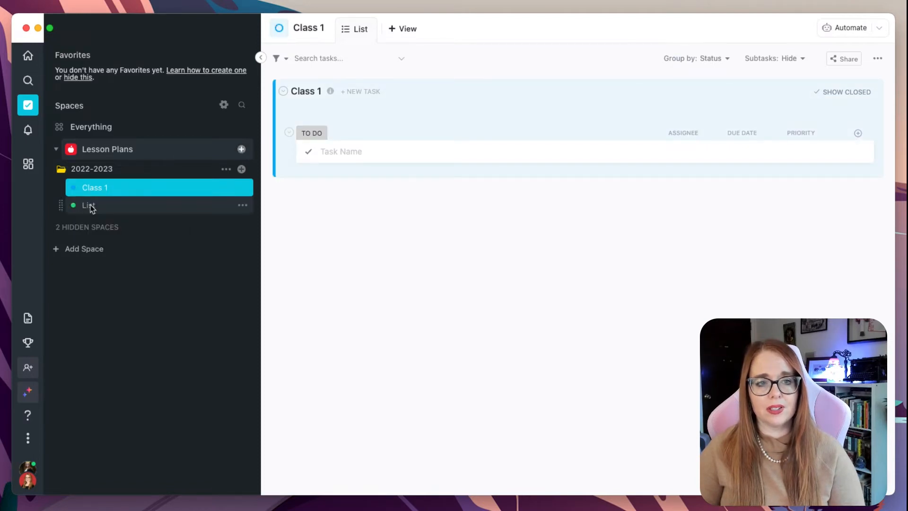
Rename the remaining List in the 2022-2023 folder to Class 2
left_click(92, 206)
left_click(242, 205)
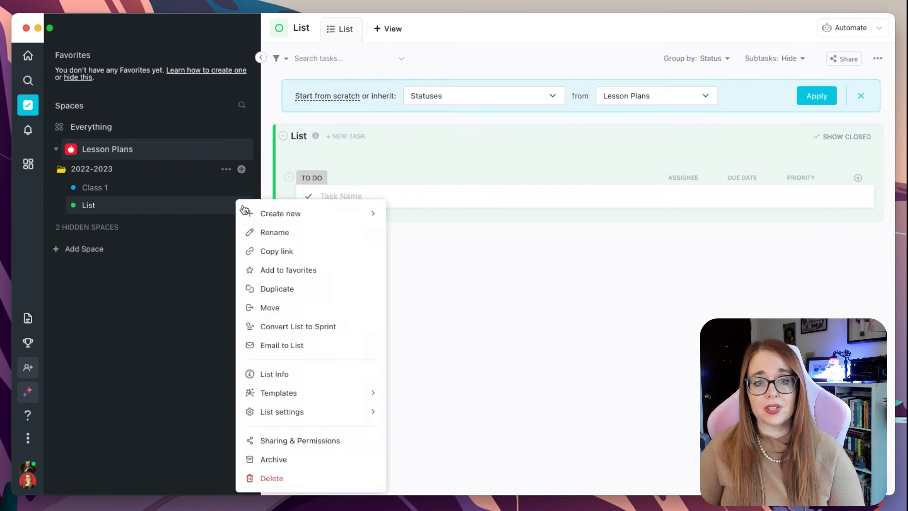
left_click(272, 232)
key("super+a")
type("Class 2")
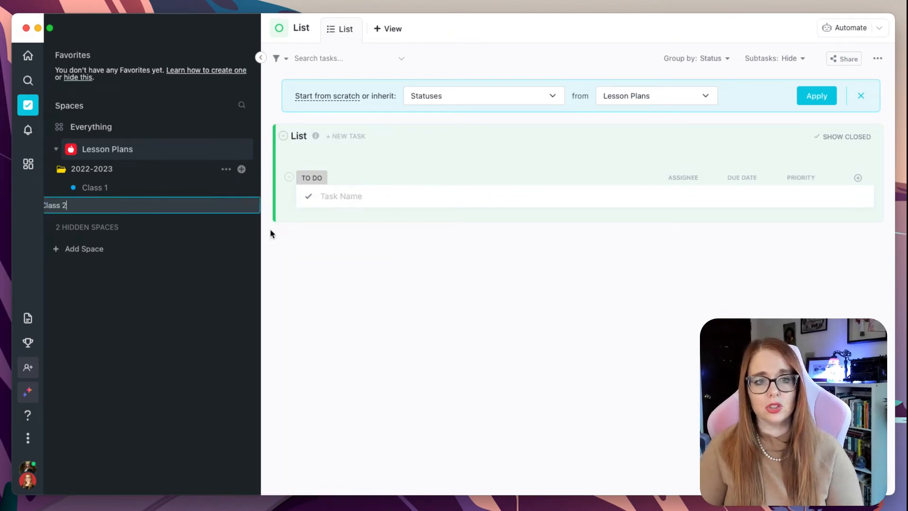
key("Return")
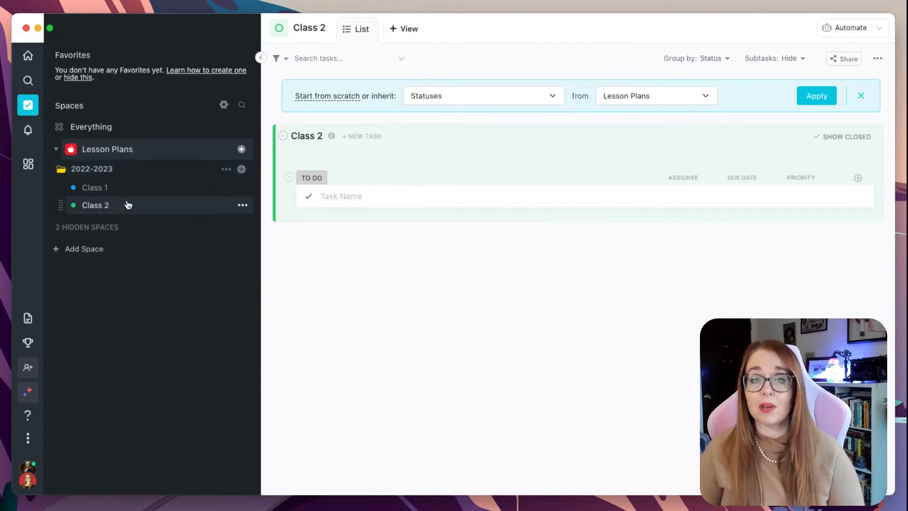
Open the 2022-2023 folder to review its Class 1 and Class 2 lists
left_click(100, 203)
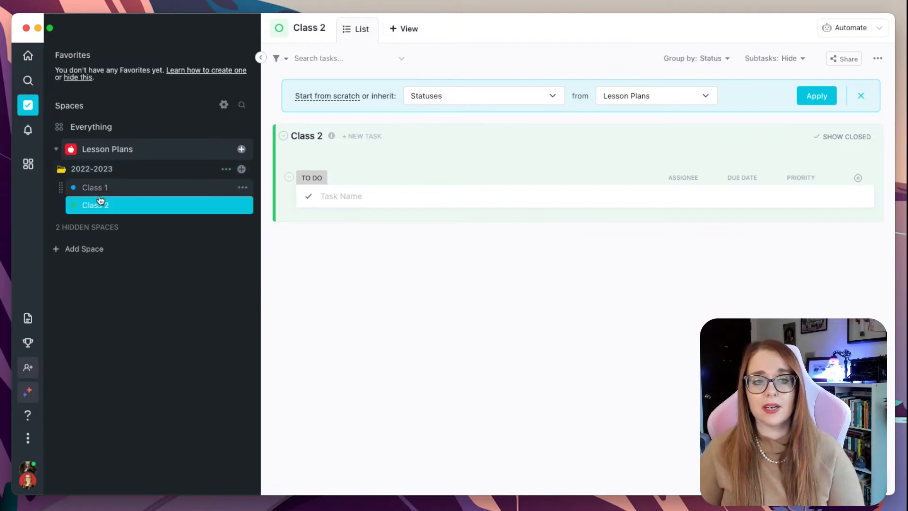
left_click(77, 174)
left_click(77, 175)
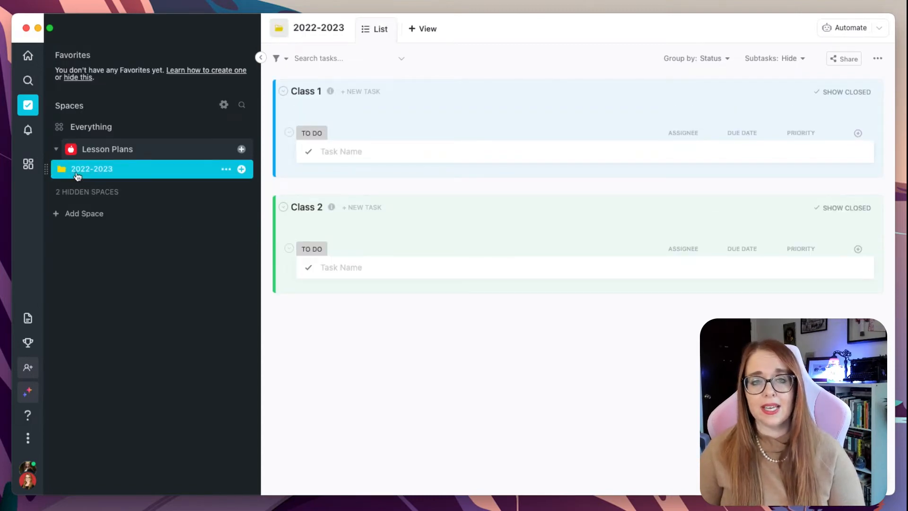
left_click(77, 175)
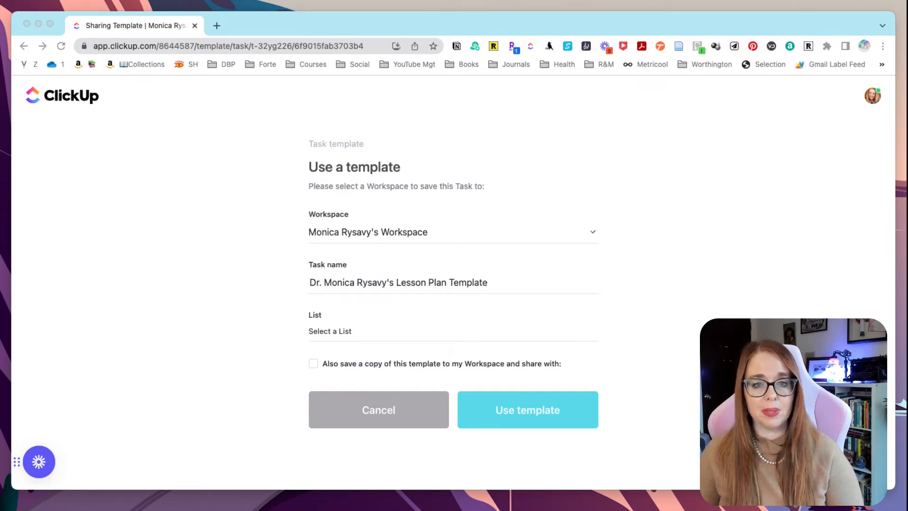
On the shared lesson plan template page, open the List selector and tick the option to also save a copy to the workspace
left_click(332, 333)
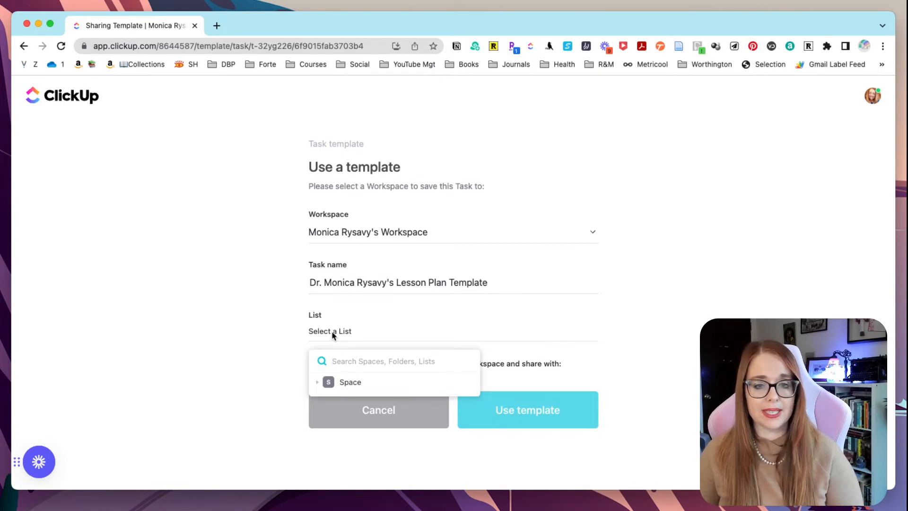
left_click(265, 321)
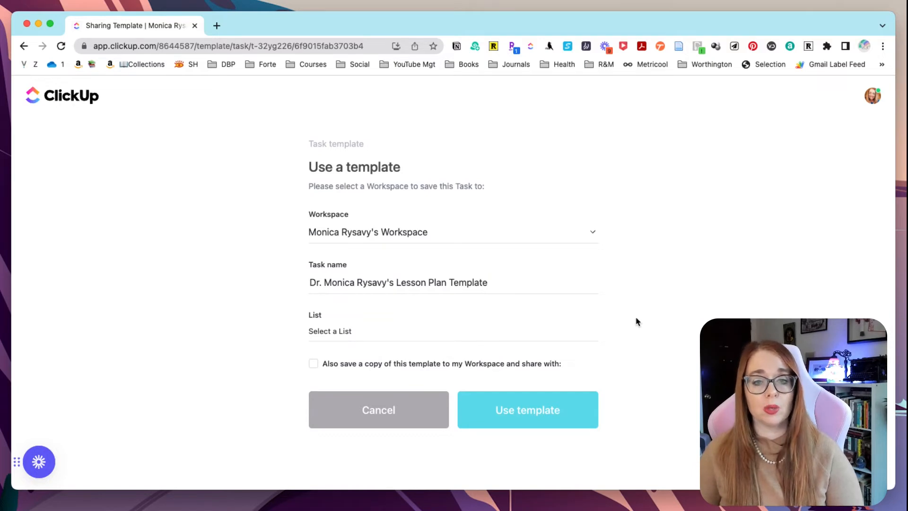
left_click(314, 365)
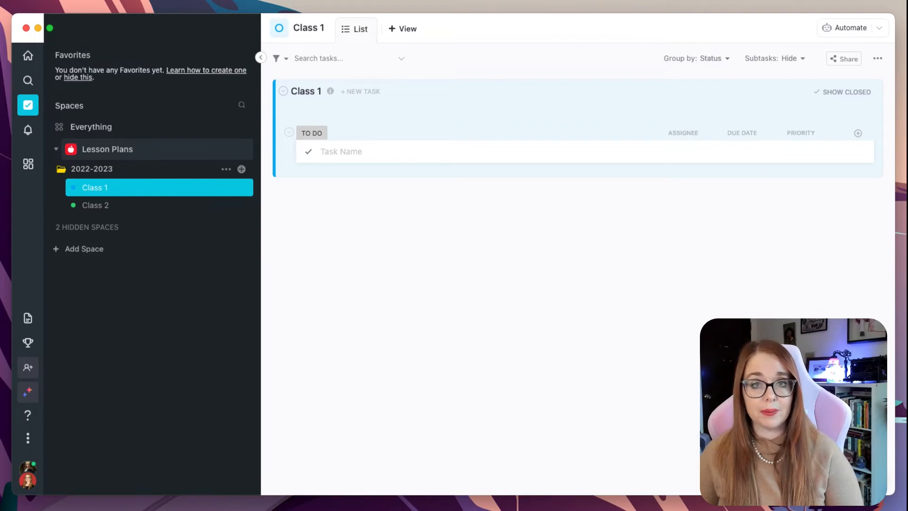
Start a new task in the Class 1 list and load Dr. Monica Rysavy's Lesson Plan Template into it
key("t")
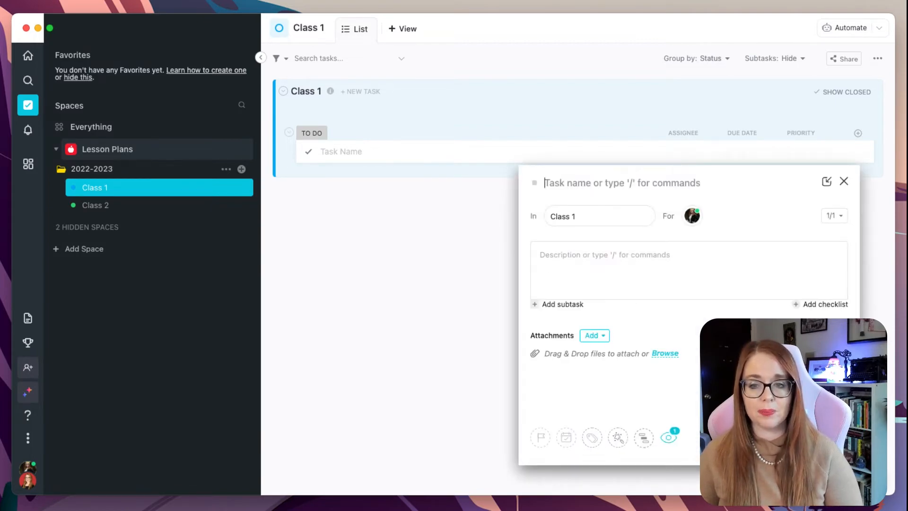
left_click(618, 437)
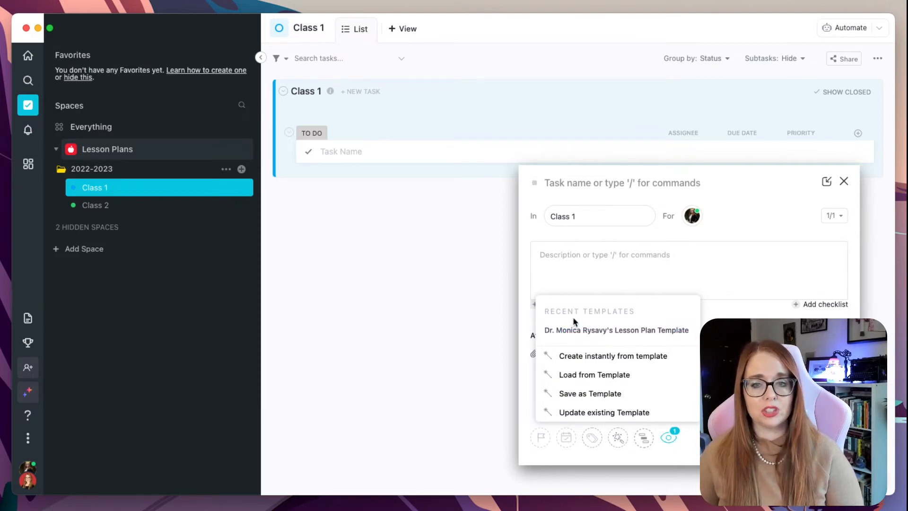
left_click(590, 375)
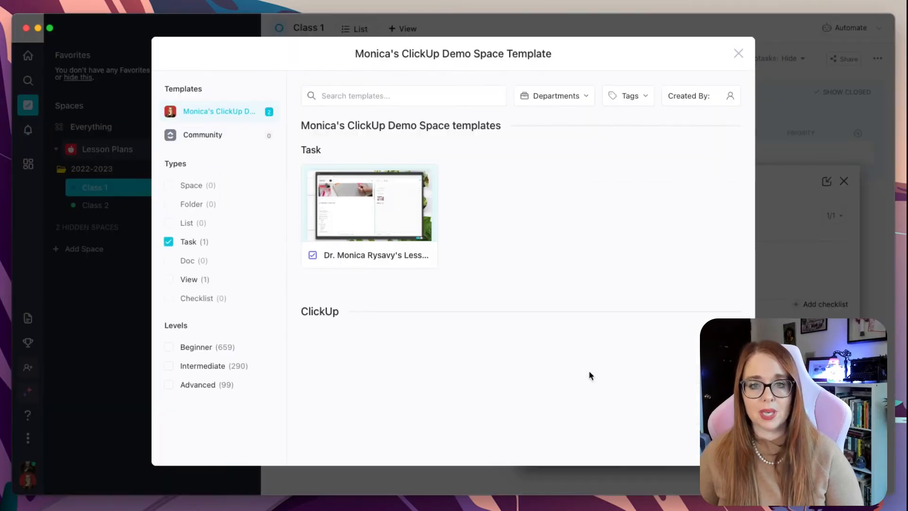
mouse_move(419, 221)
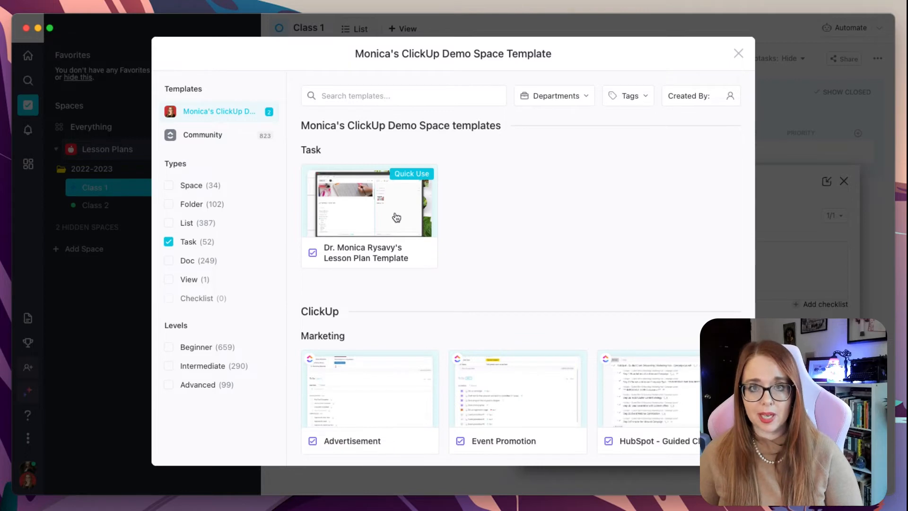
left_click(397, 217)
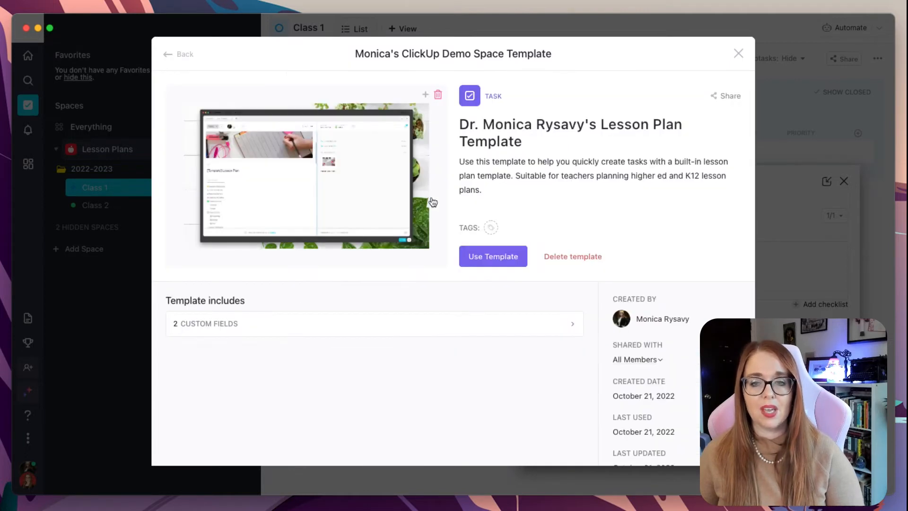
left_click(510, 256)
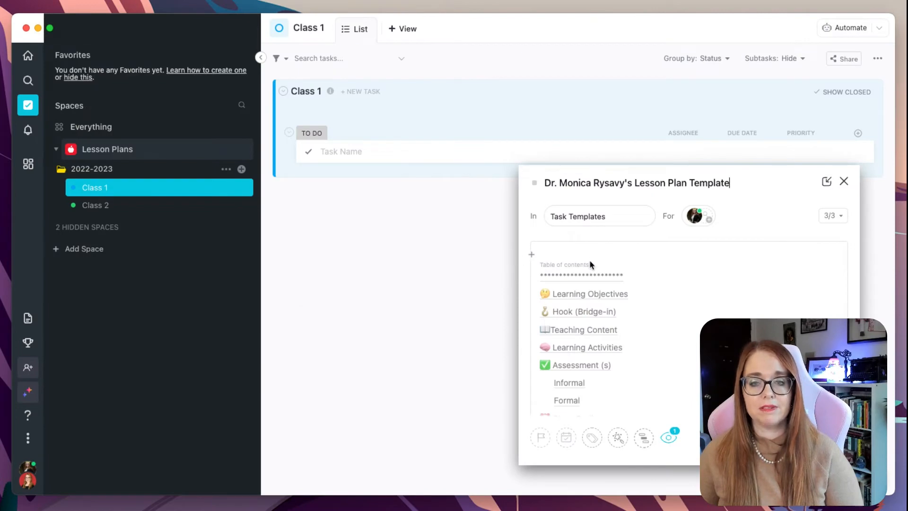
Set the templated task's location to the Class 1 list
scroll(615, 331, "down", 5)
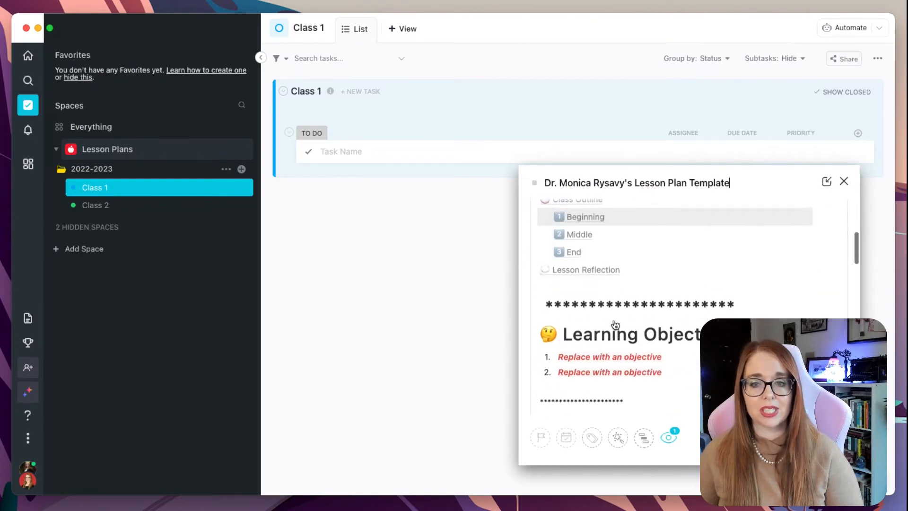
scroll(614, 325, "up", 4)
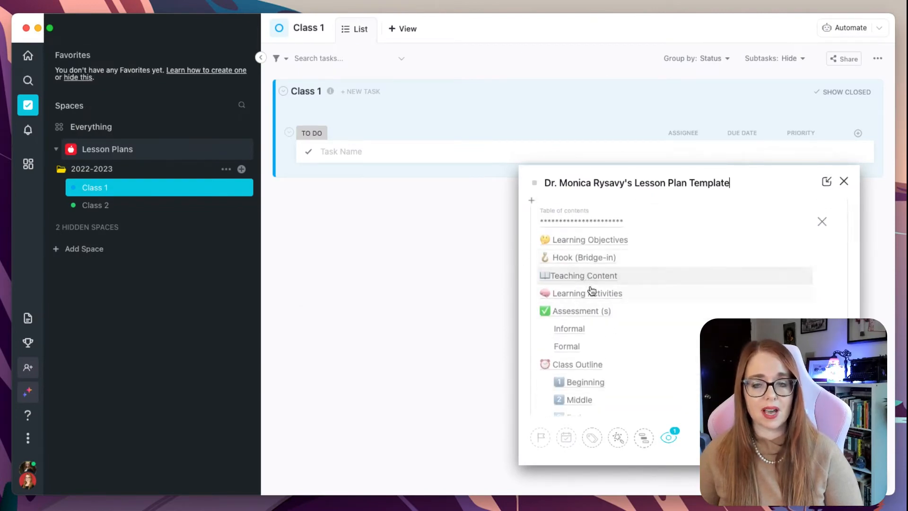
scroll(596, 303, "down", 1)
left_click(584, 274)
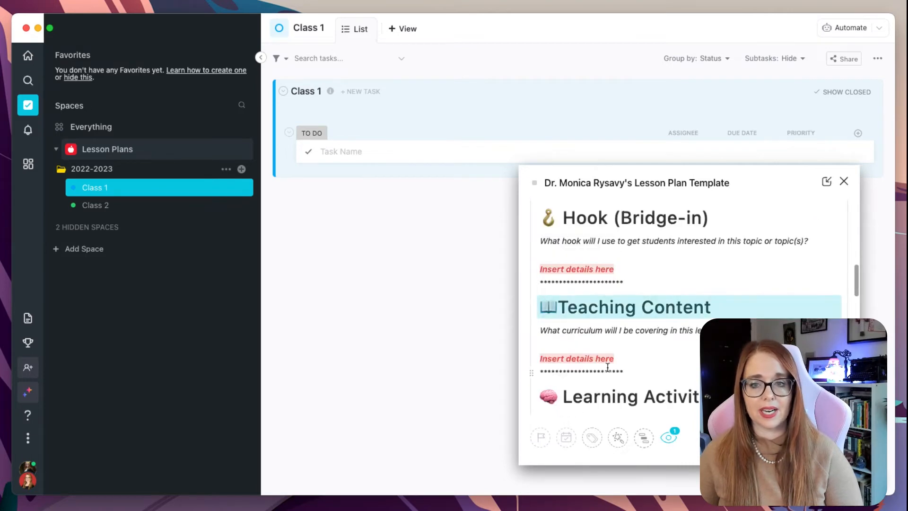
scroll(607, 368, "down", 10)
scroll(607, 367, "up", 15)
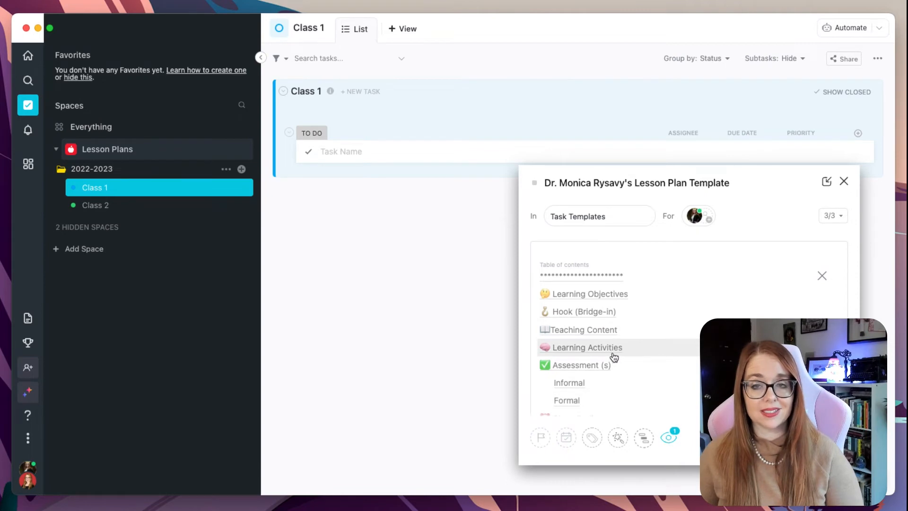
left_click(577, 220)
left_click(592, 302)
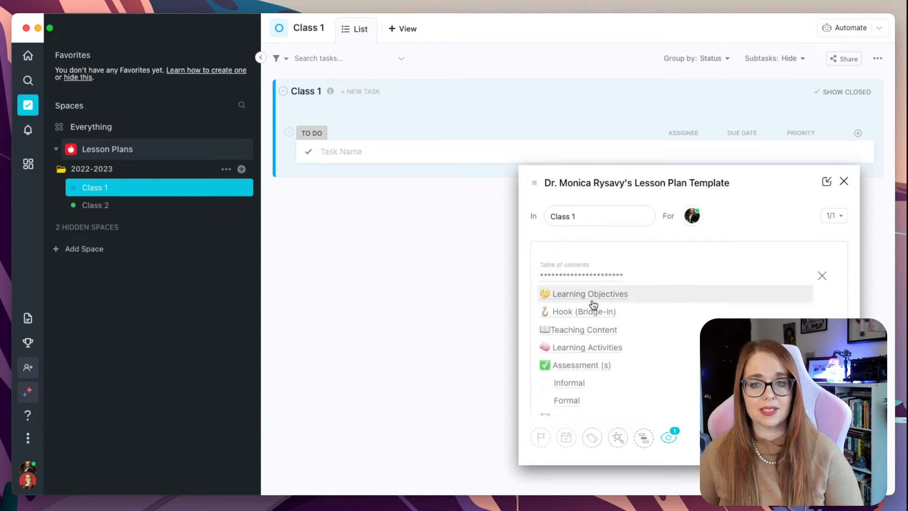
Name the task Class 1: Introduction, Syllabus Review and create it
triple_click(568, 181)
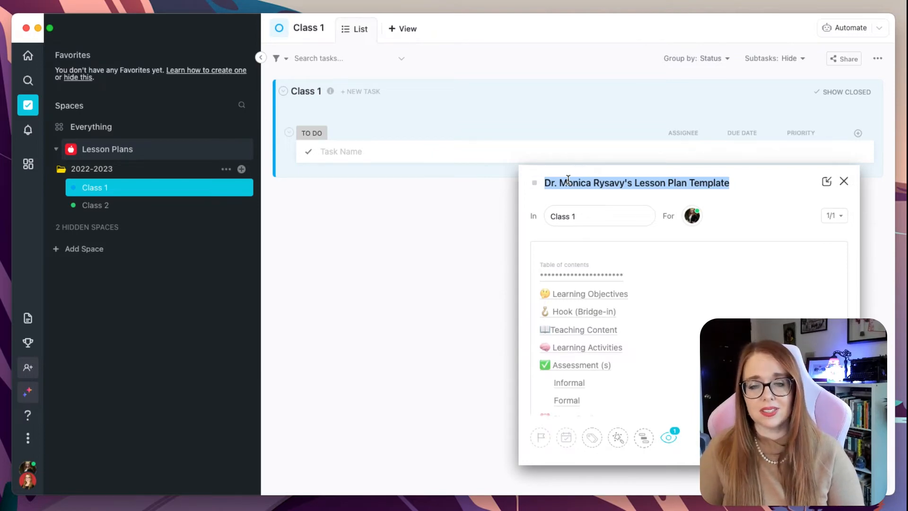
type("Class 1")
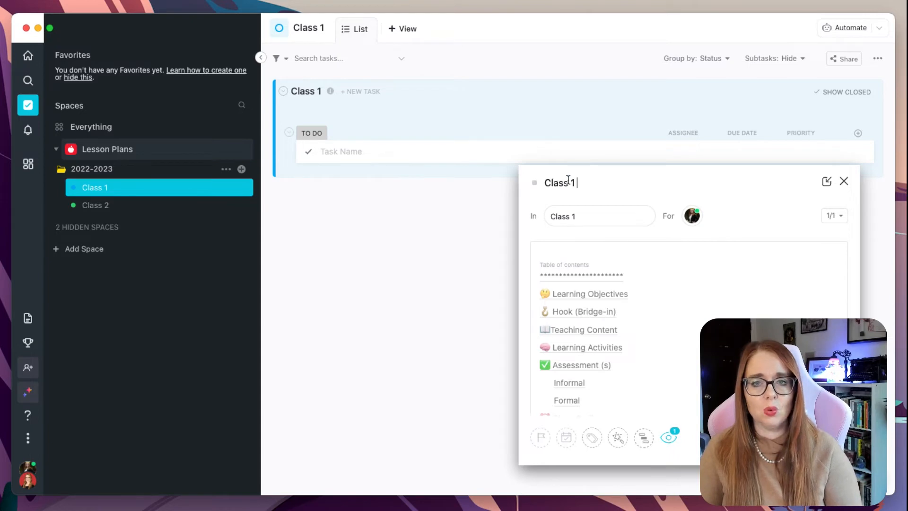
type(": Intr")
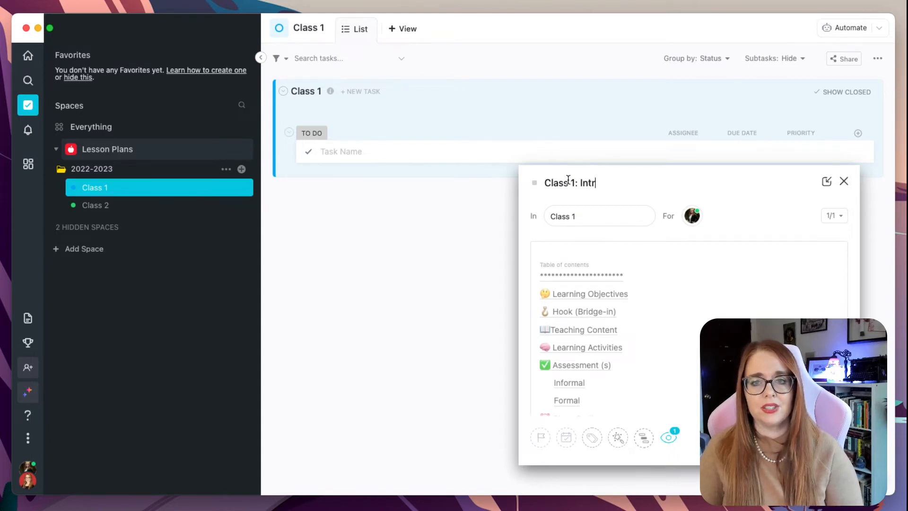
type("oduction, Syllabu")
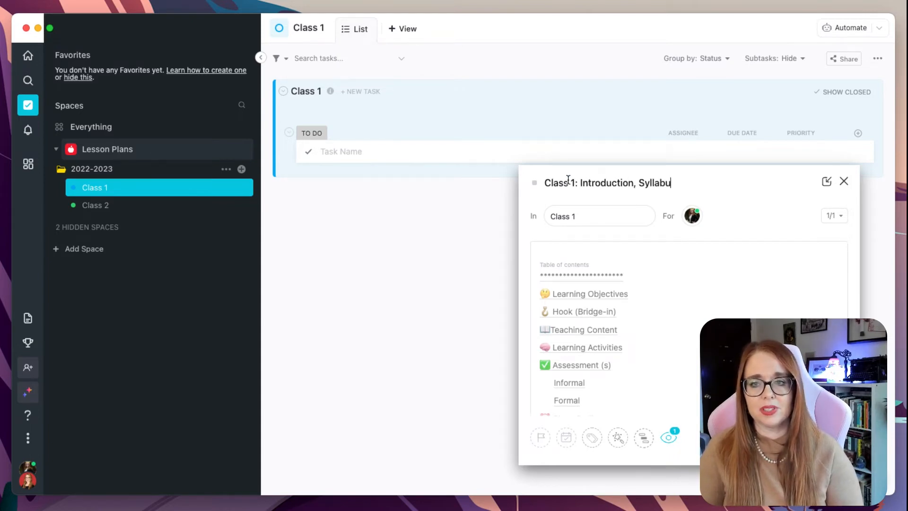
type("s Review")
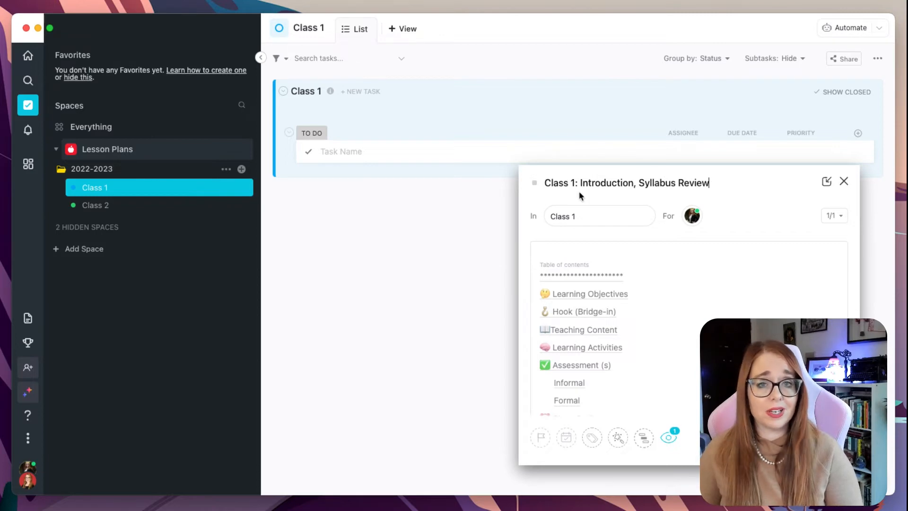
scroll(644, 322, "down", 1)
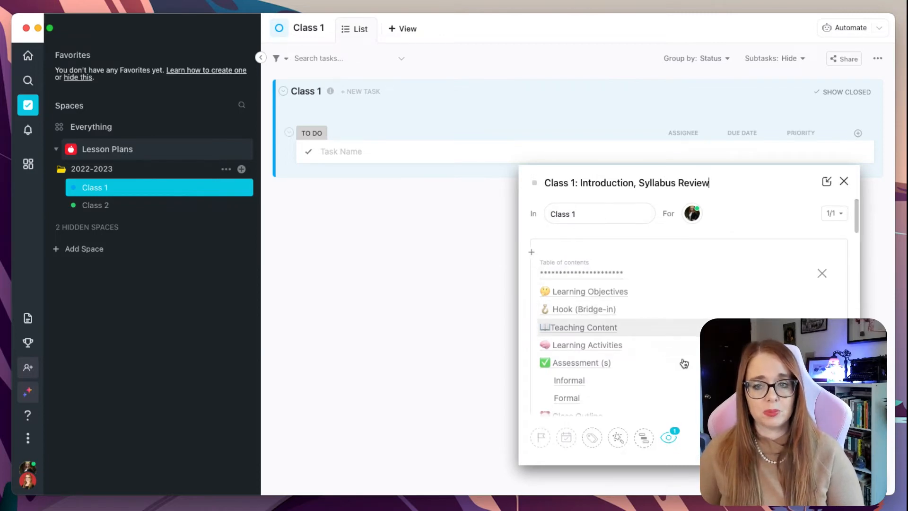
left_click(817, 437)
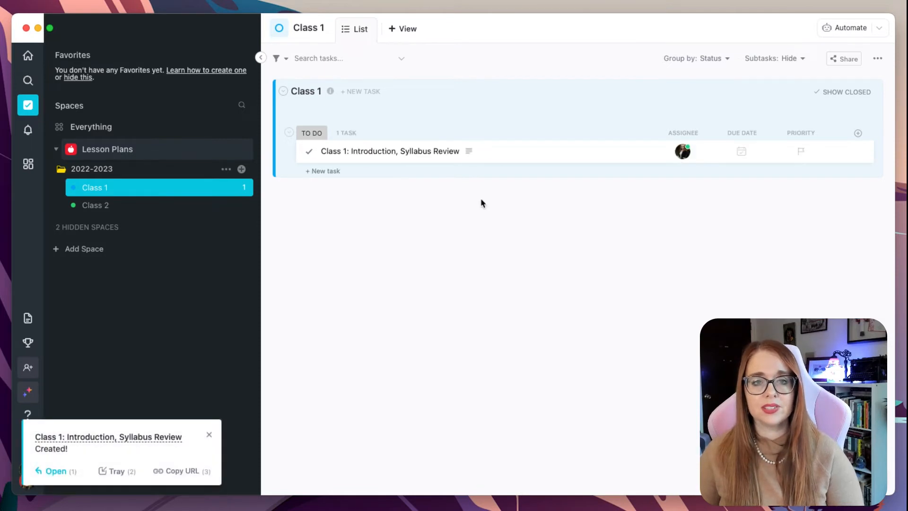
Open the new task and review its lesson plan sections from the table of contents, then close it
left_click(383, 152)
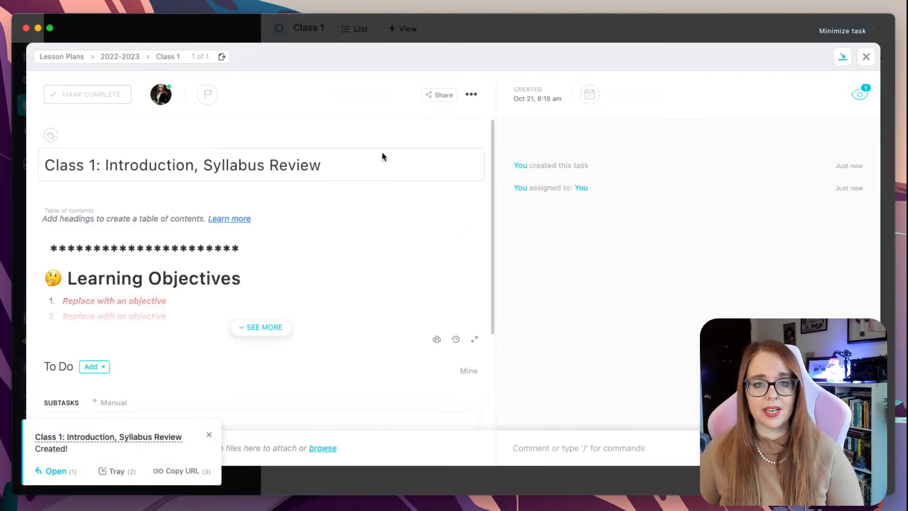
left_click(208, 433)
left_click(244, 331)
left_click(218, 235)
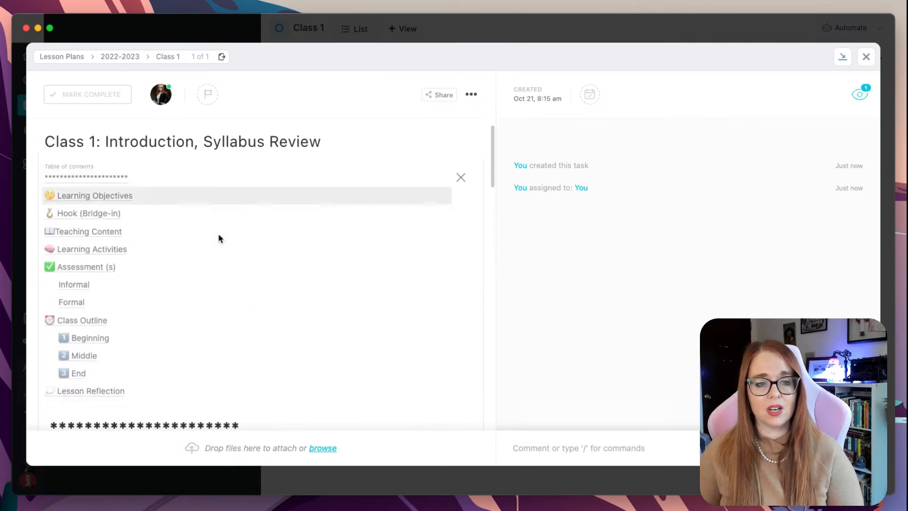
left_click_drag(188, 211, 61, 192)
left_click(150, 195)
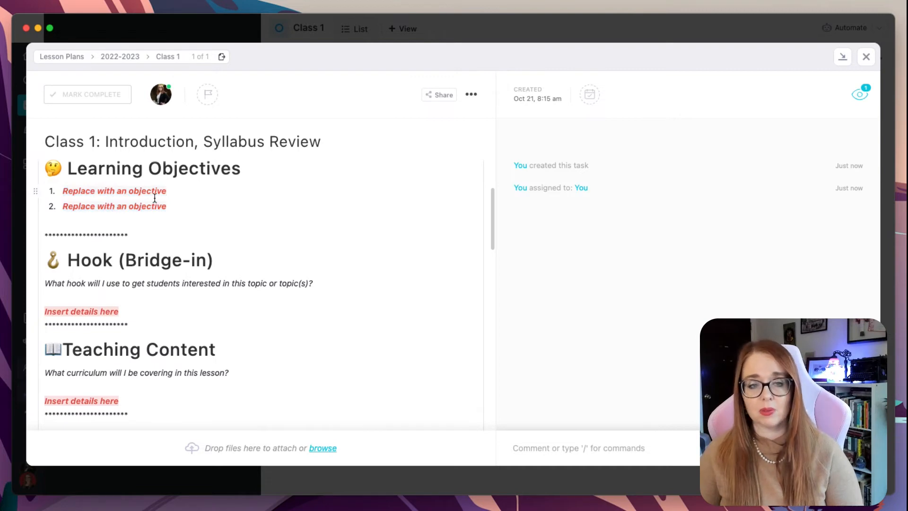
scroll(239, 281, "down", 1)
scroll(239, 281, "down", 15)
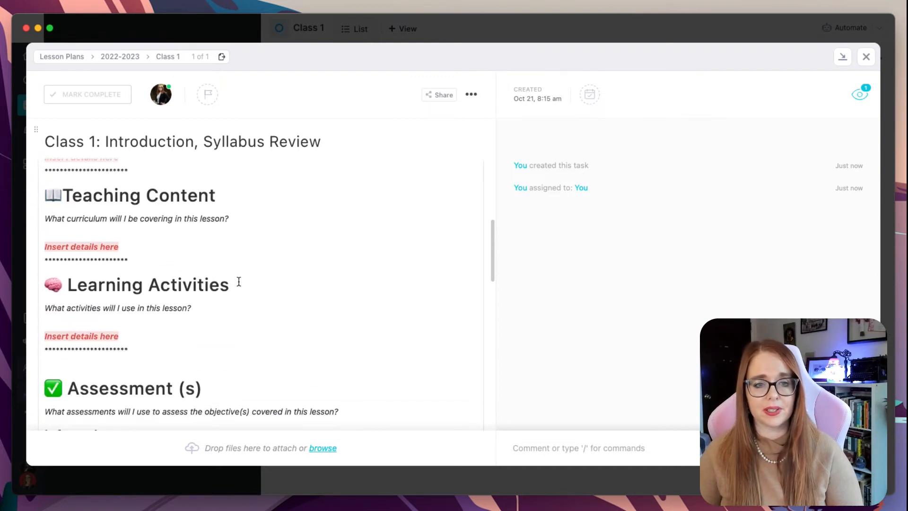
scroll(239, 280, "down", 5)
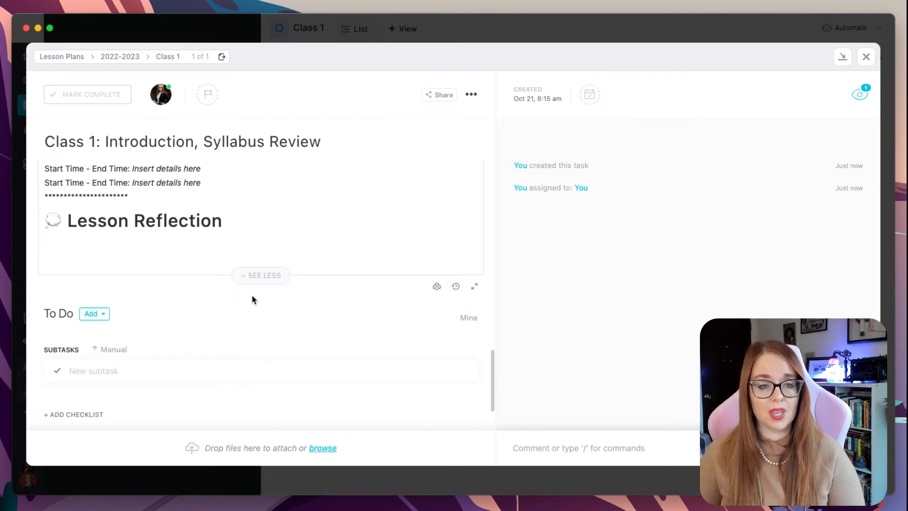
scroll(231, 254, "up", 10)
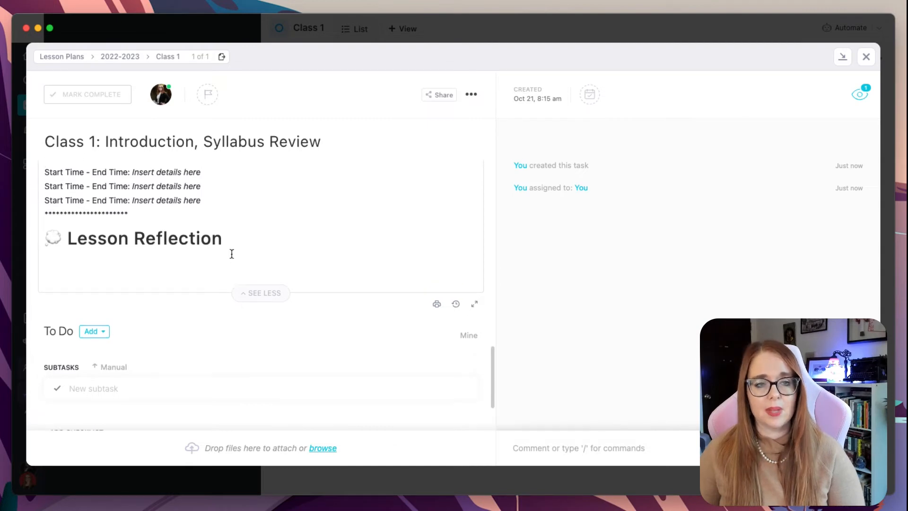
scroll(231, 256, "down", 10)
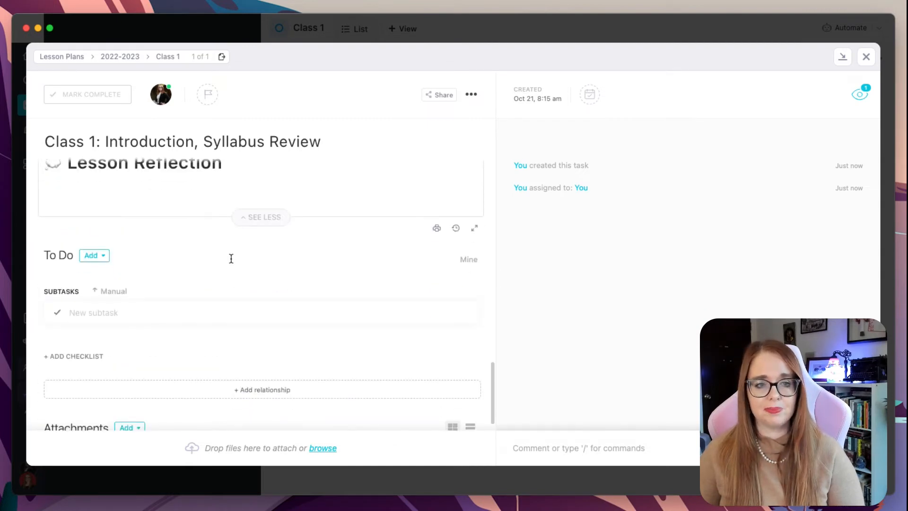
scroll(231, 263, "down", 1)
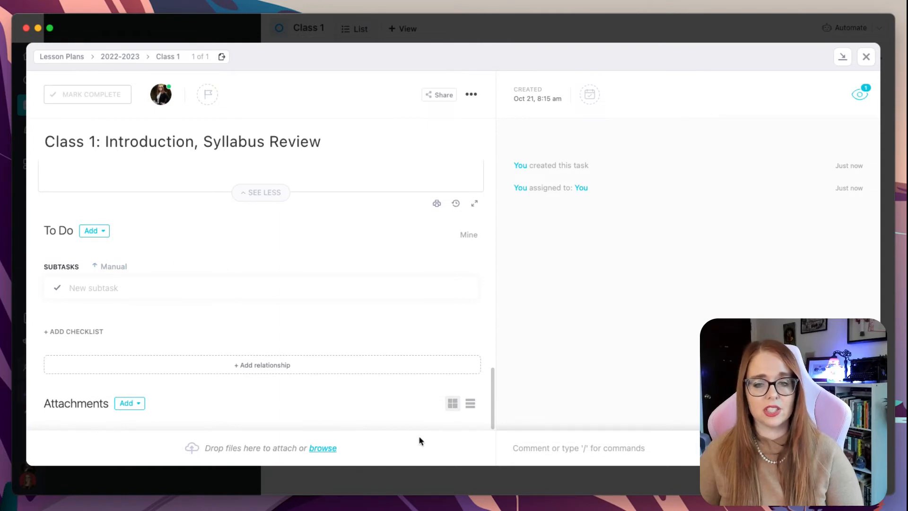
left_click(564, 454)
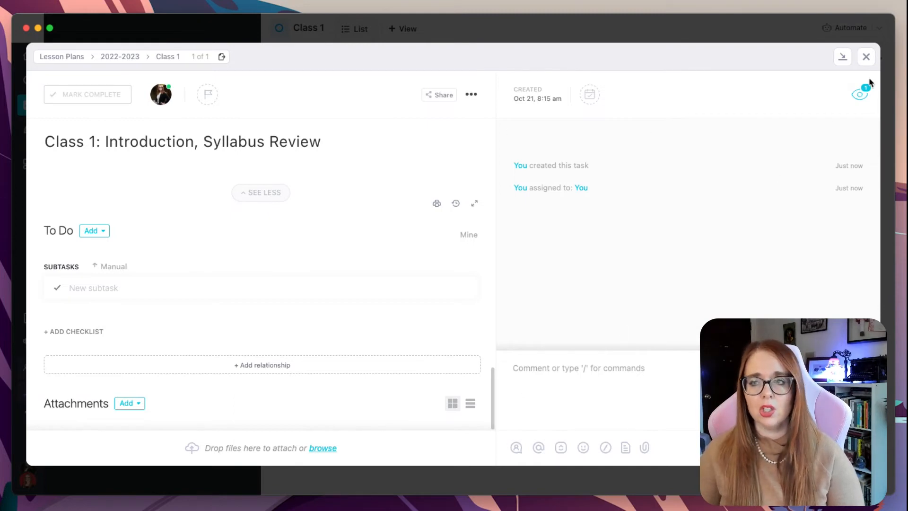
left_click(864, 60)
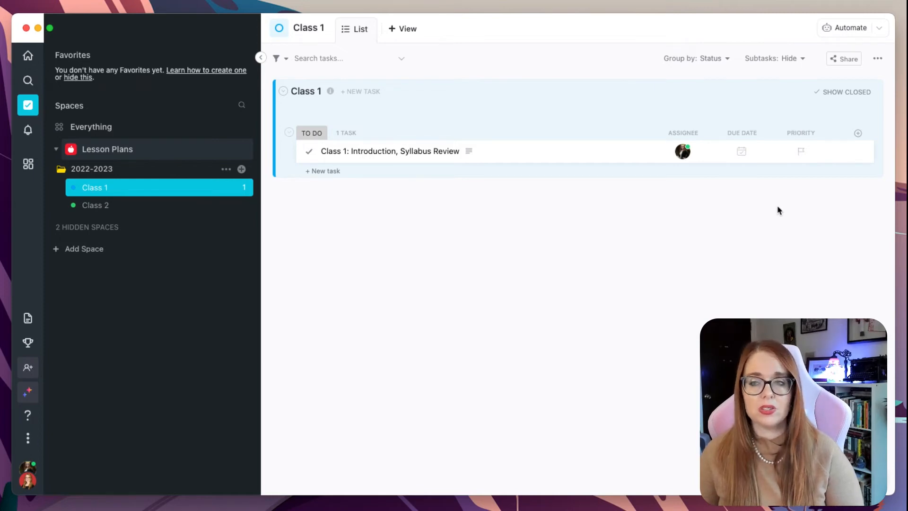
Add the existing Class dropdown custom field as a column in the Class 1 list
left_click(858, 134)
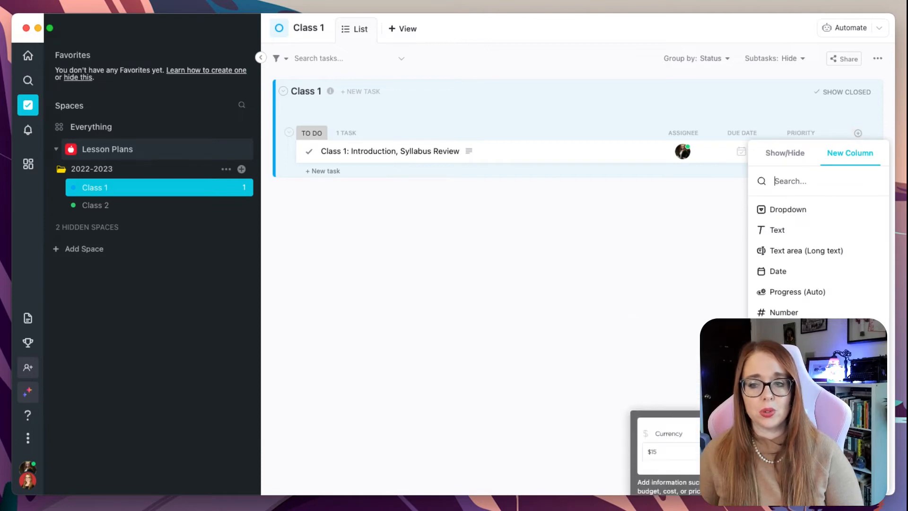
left_click(818, 477)
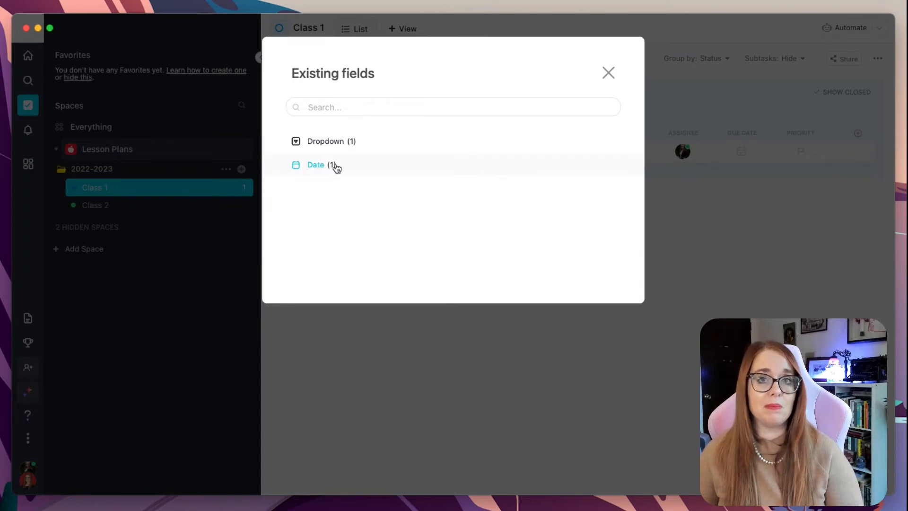
left_click(336, 143)
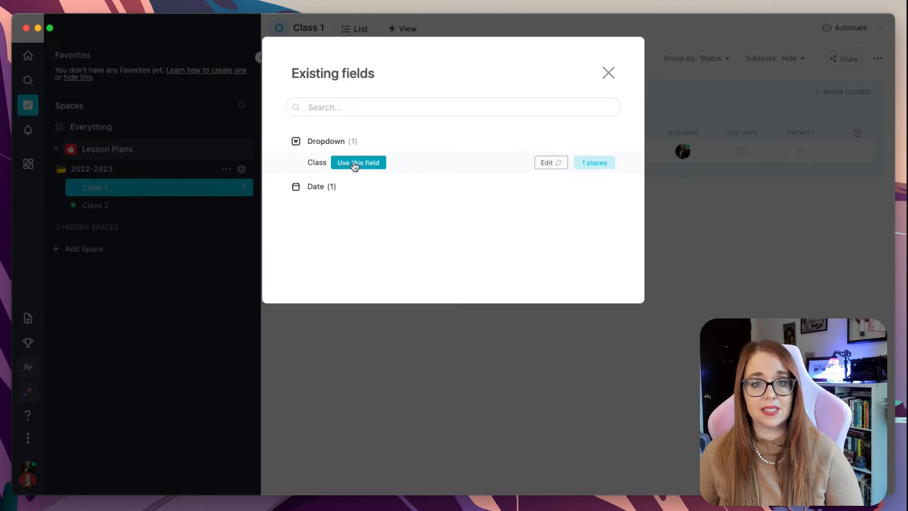
left_click(355, 165)
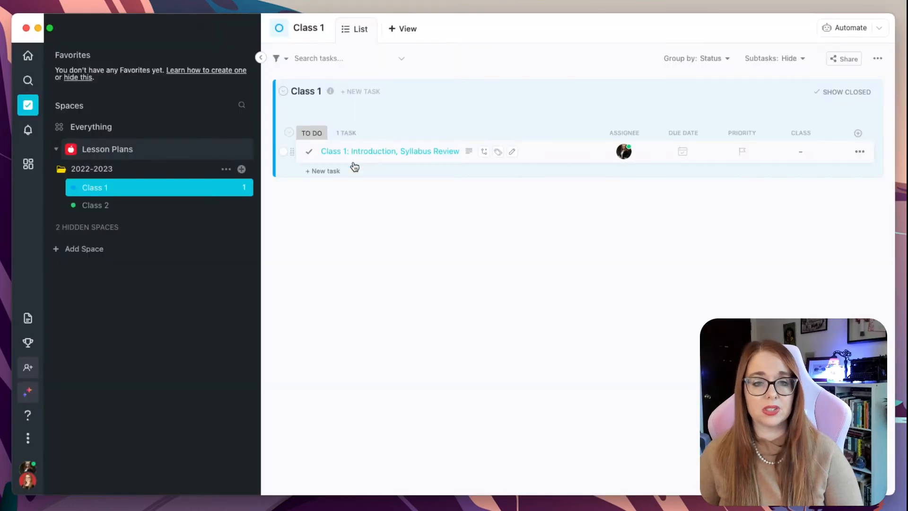
Set the Class 1 task's Class field to Class 1
left_click(803, 156)
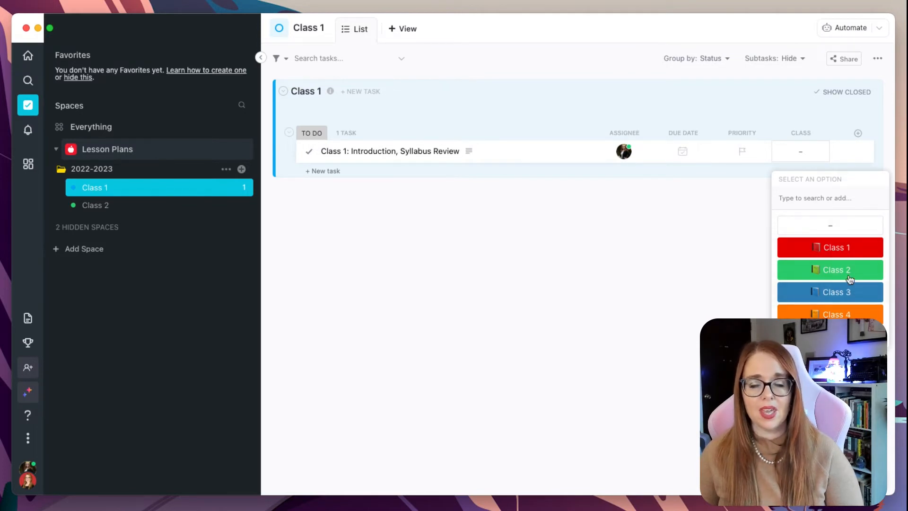
left_click(710, 213)
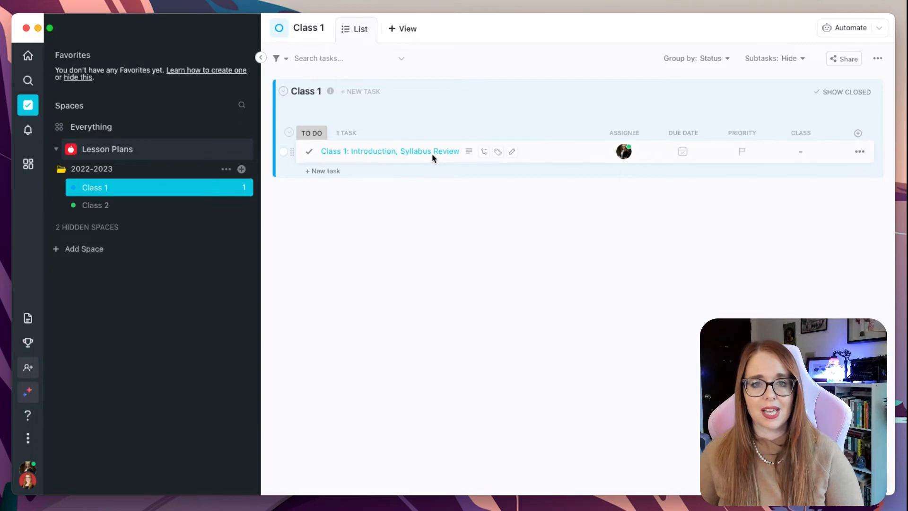
left_click(799, 152)
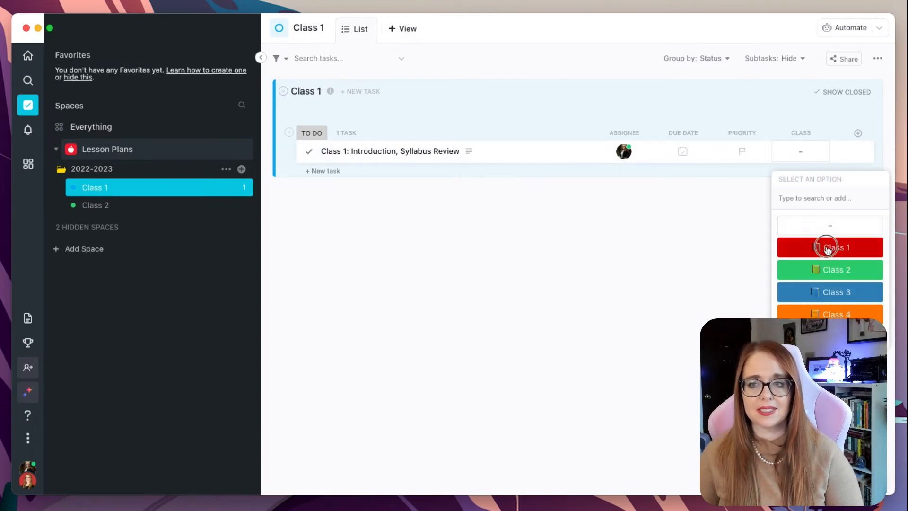
left_click(824, 247)
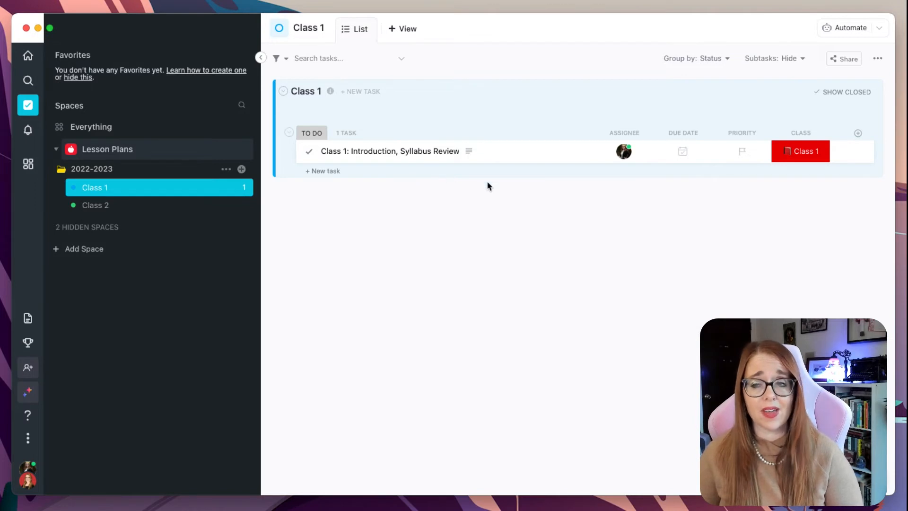
Add the existing Date Teaching date field as a column and set the task's teaching date to October 27
left_click(857, 135)
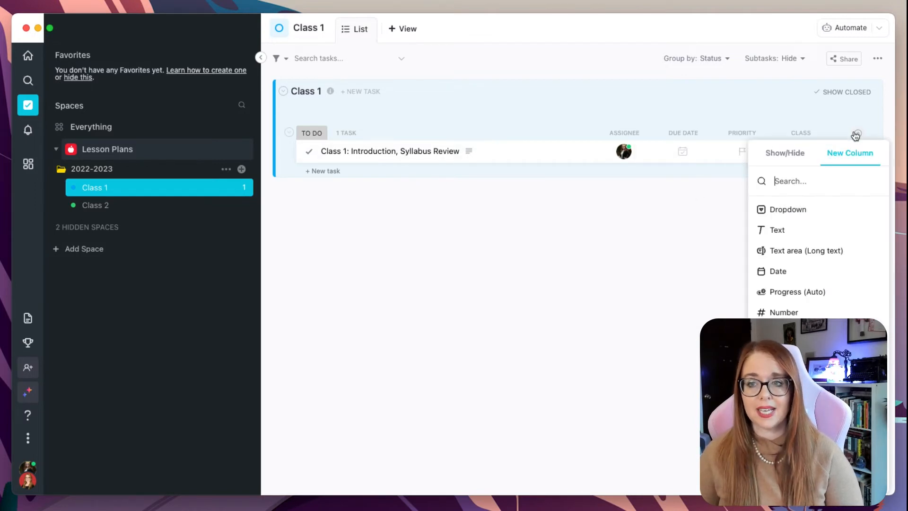
left_click(818, 465)
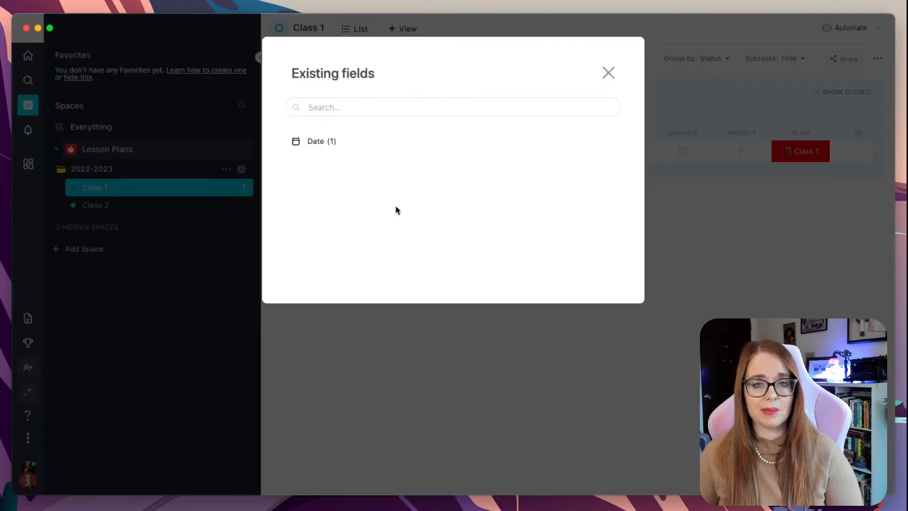
left_click(326, 142)
mouse_move(356, 163)
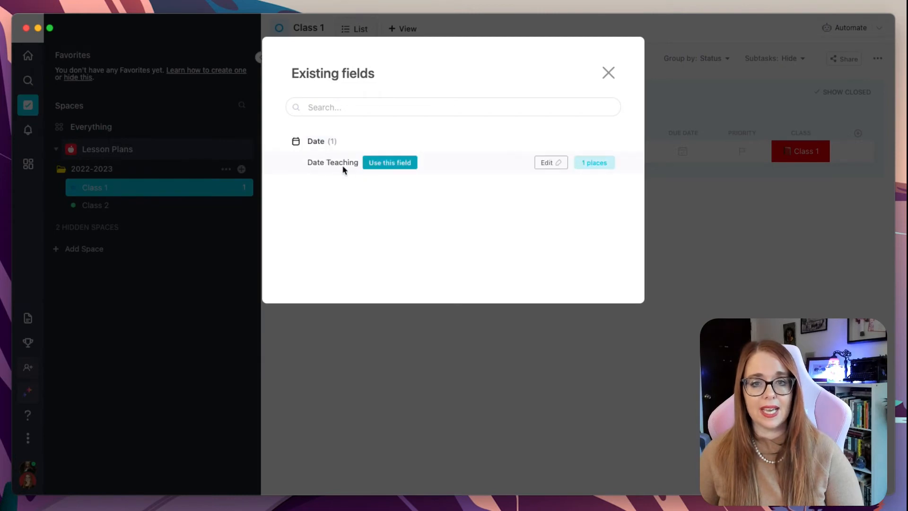
left_click(375, 162)
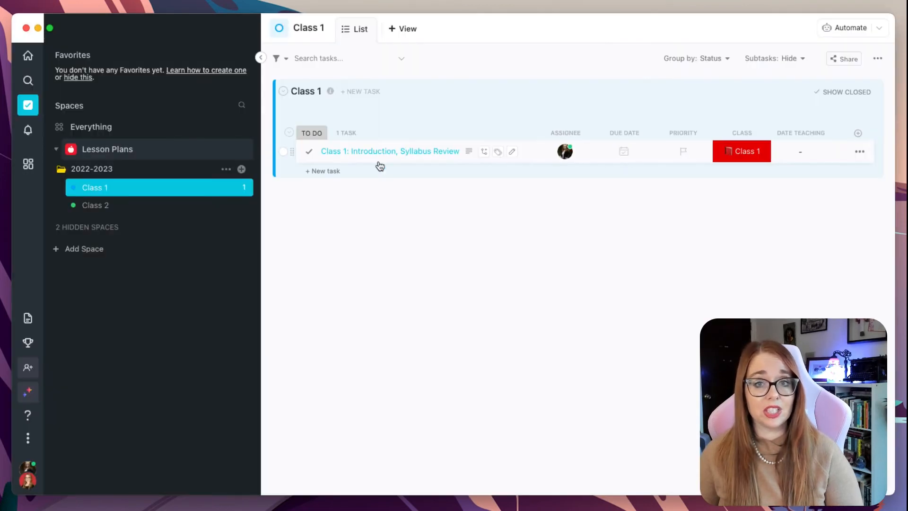
left_click(811, 151)
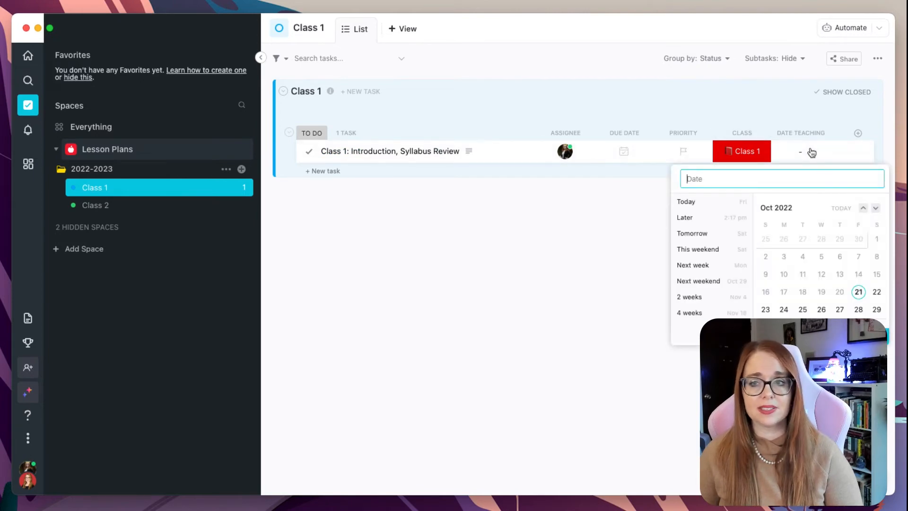
left_click(839, 309)
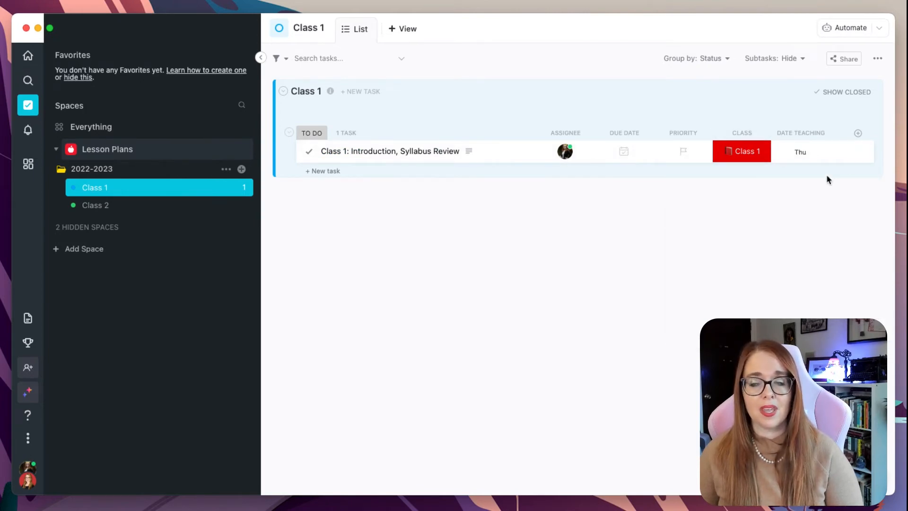
Show the Date Created column and hide the Priority column in the Class 1 list
left_click(858, 136)
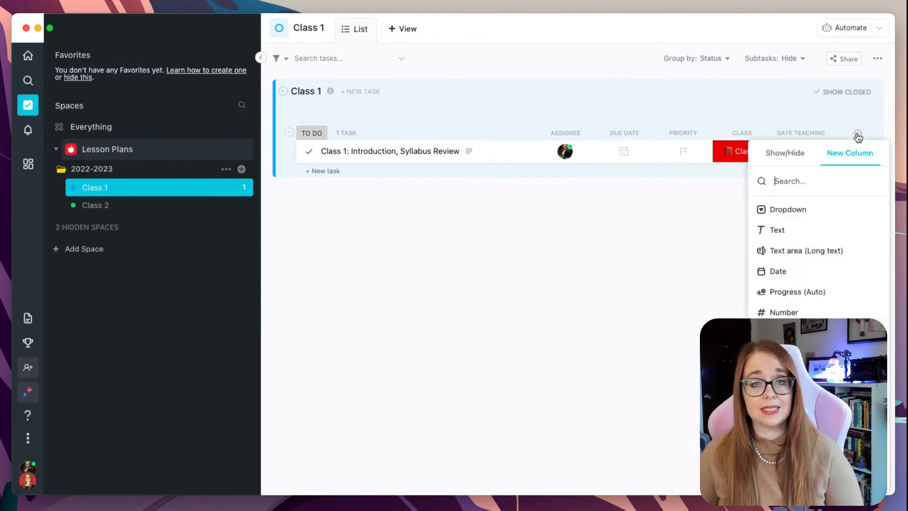
left_click(803, 156)
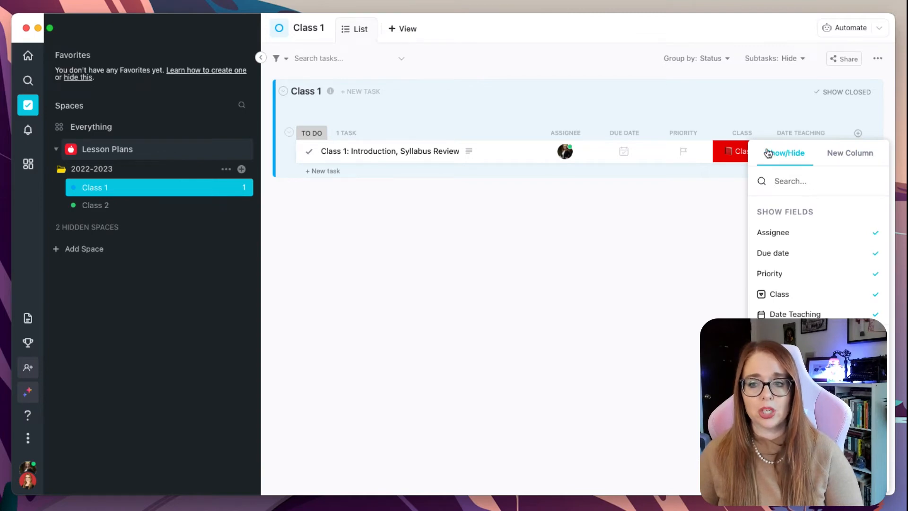
scroll(837, 299, "down", 3)
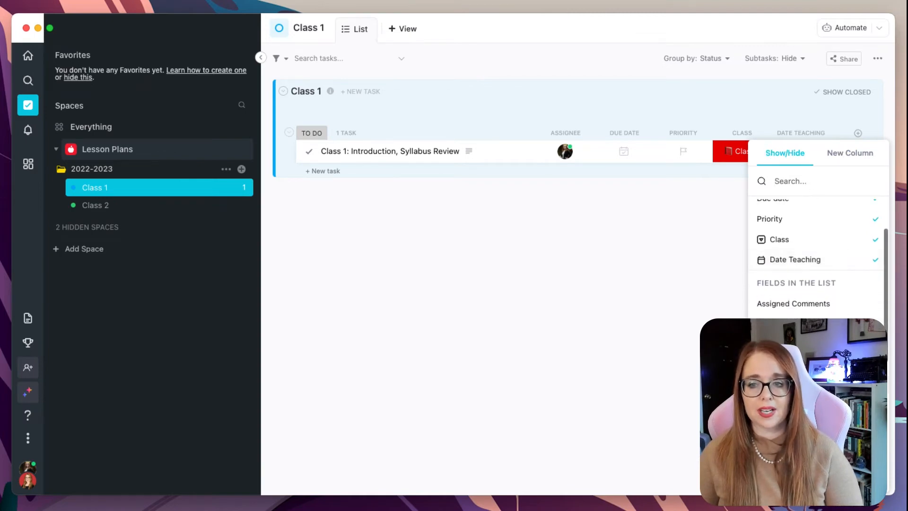
left_click(799, 344)
left_click(647, 297)
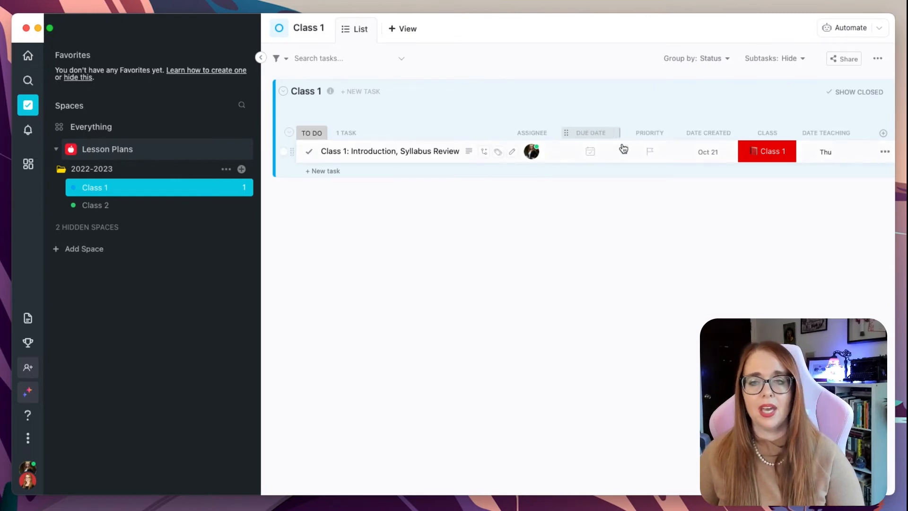
left_click(650, 135)
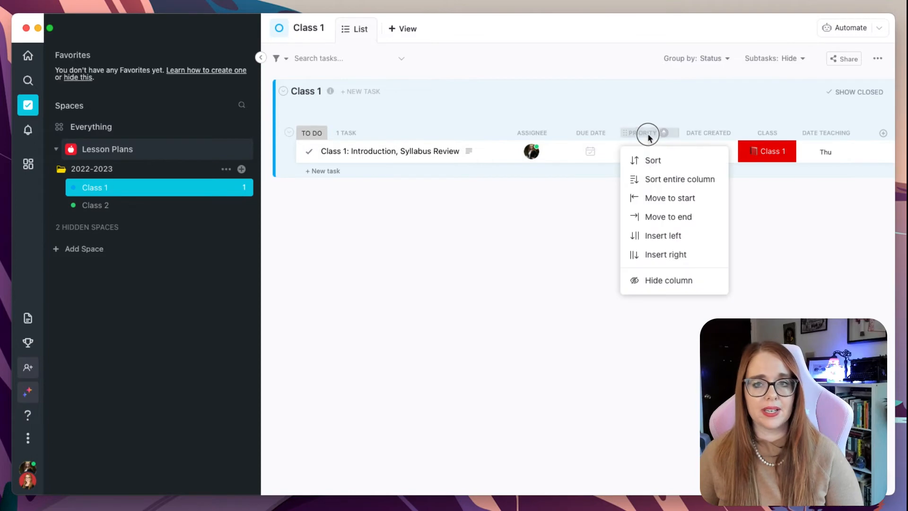
left_click(676, 282)
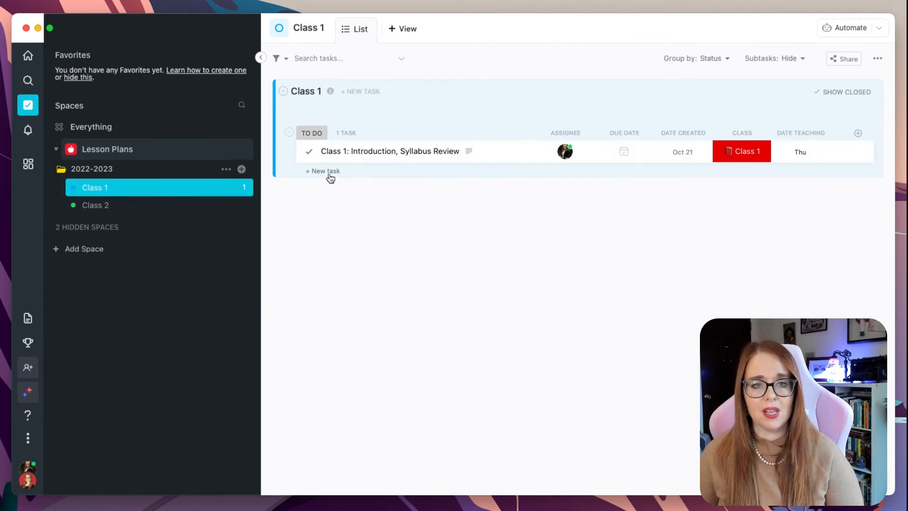
Start a new task in the Class 2 list loaded from the saved lesson plan template
left_click(163, 212)
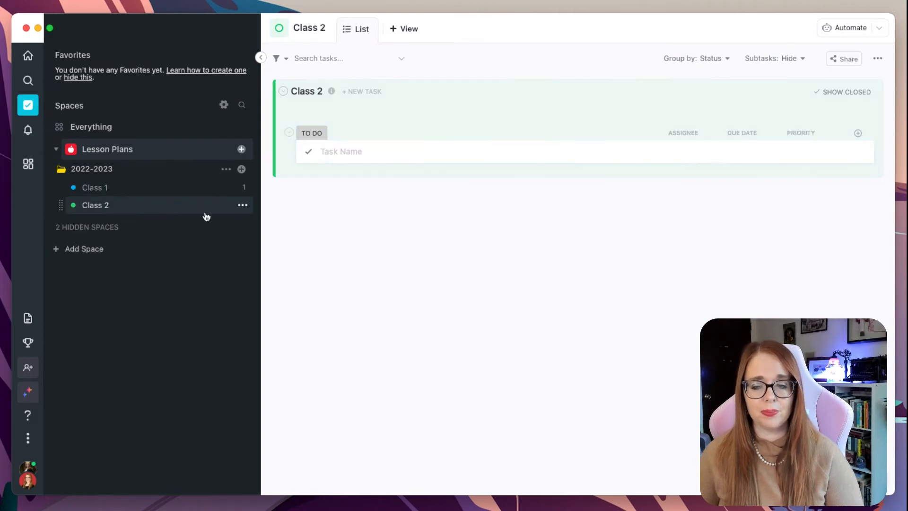
key("t")
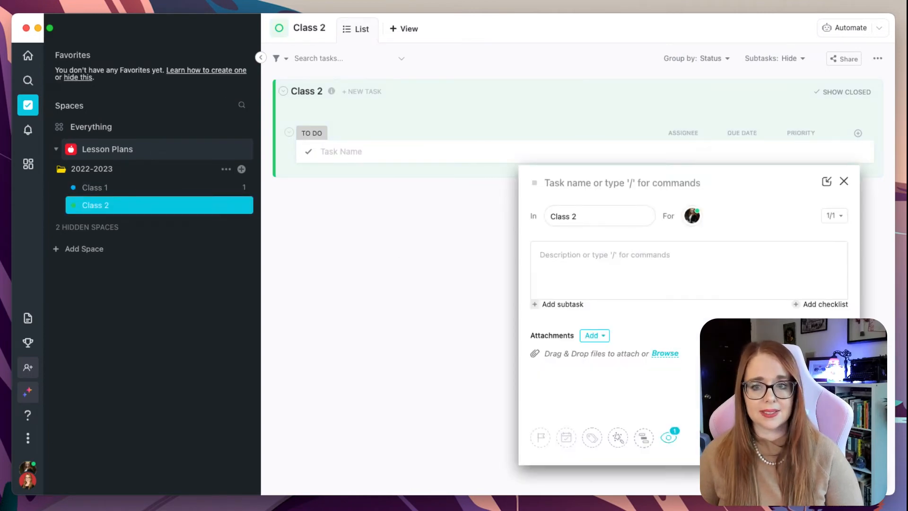
left_click(619, 440)
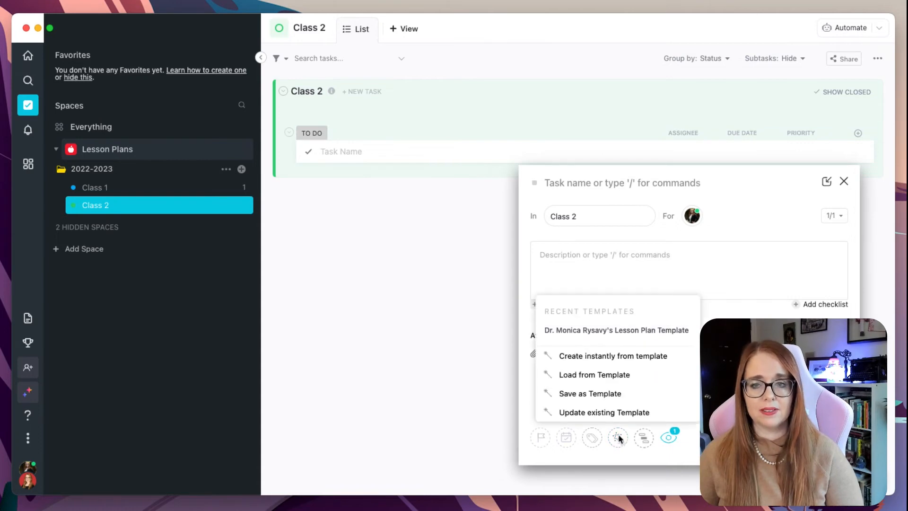
left_click(595, 331)
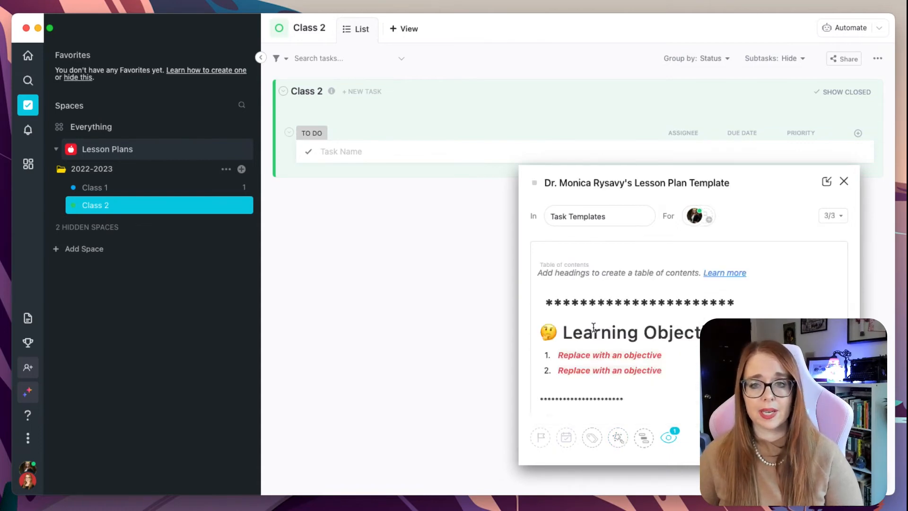
Name the task Class 2 - Prep for Outline of Major Topics
triple_click(587, 181)
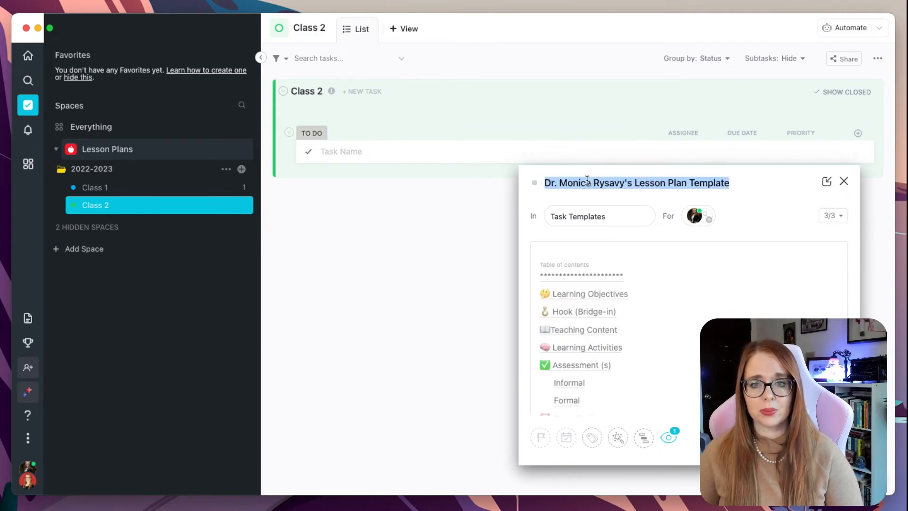
type("Class 2 -")
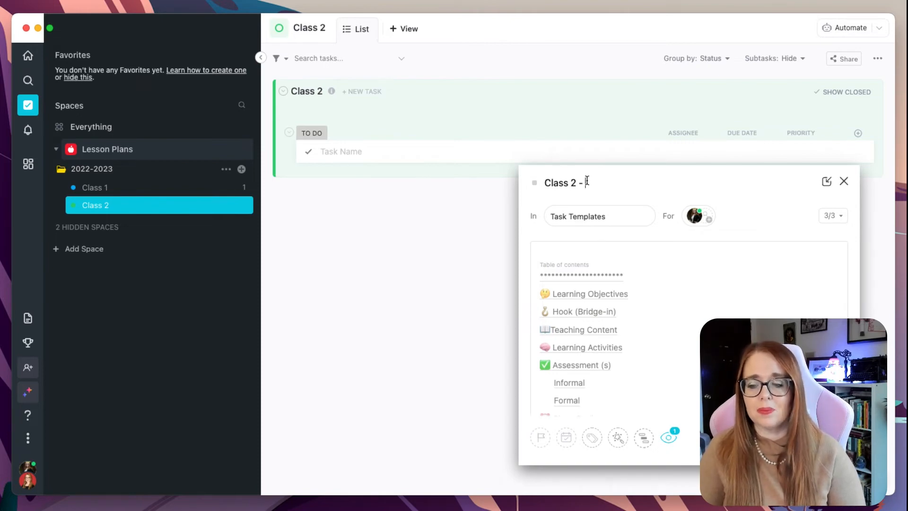
type(" Prep for ")
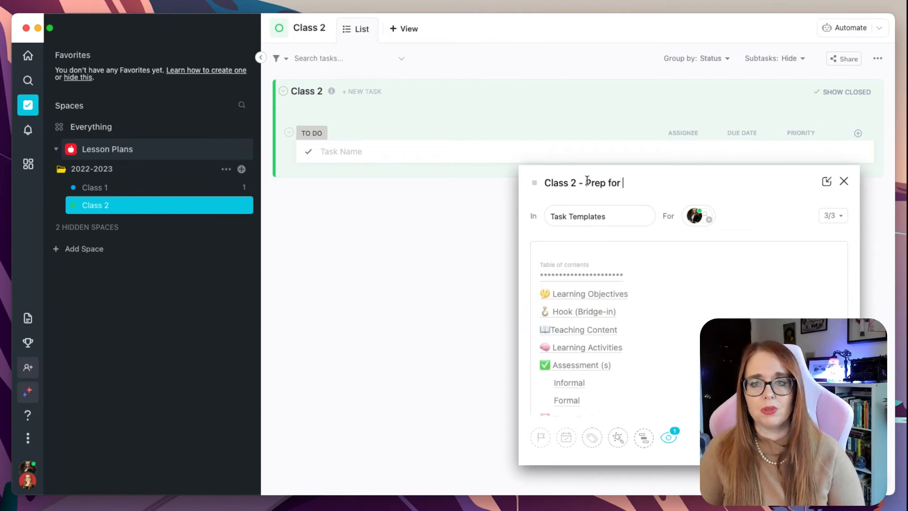
type("Outline of Major Topics")
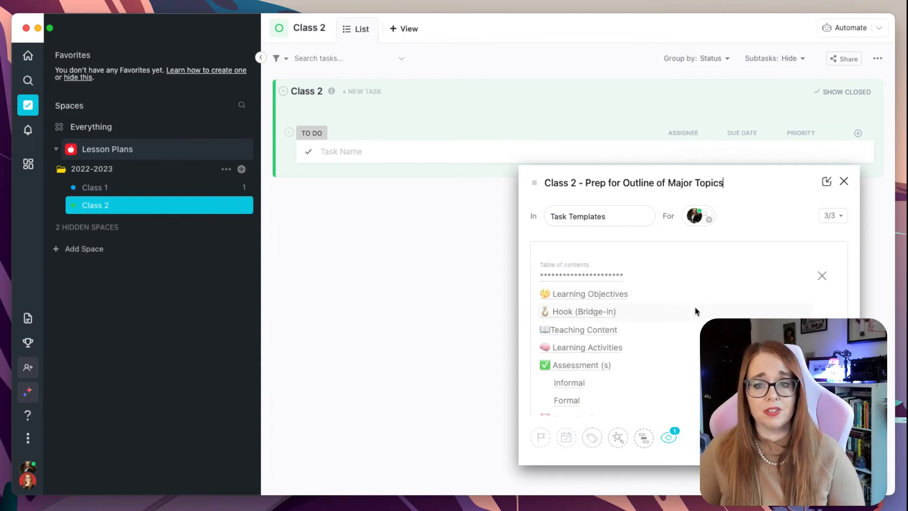
Set the templated task's location to the Class 2 list and create it
scroll(697, 361, "down", 9)
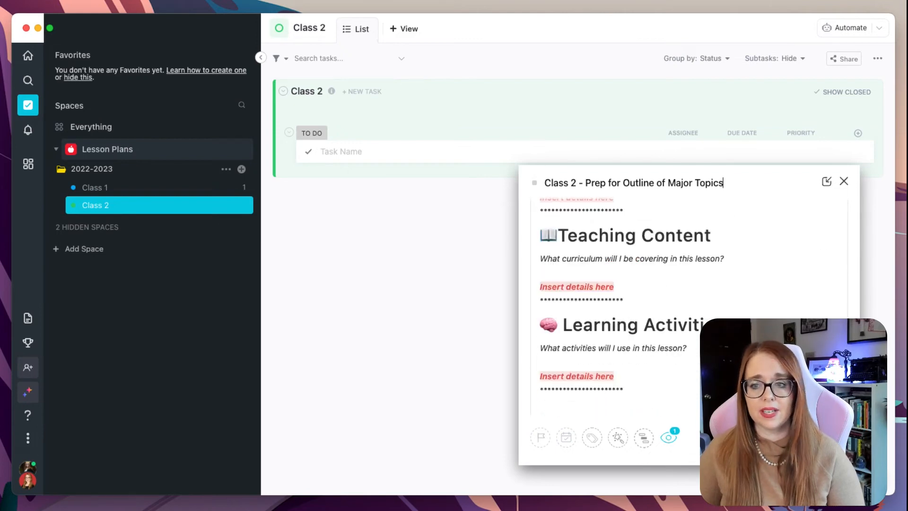
scroll(614, 307, "up", 10)
left_click(584, 220)
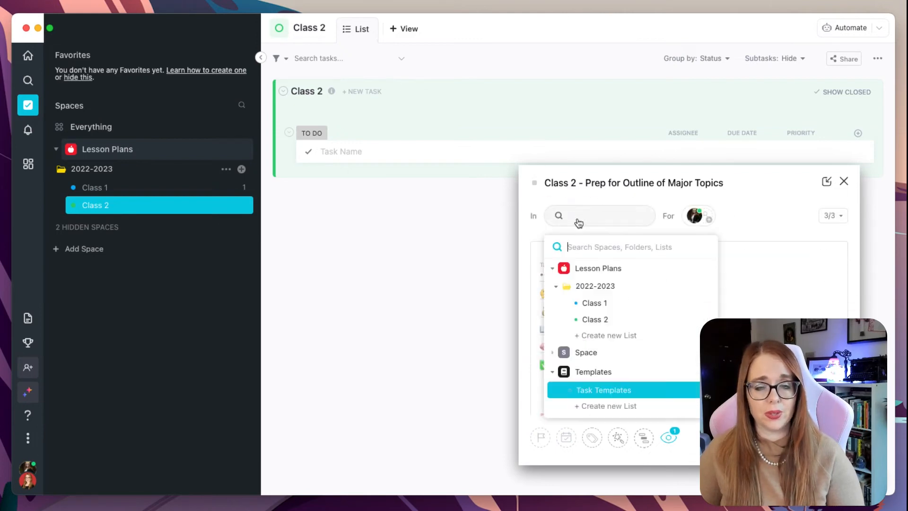
left_click(611, 317)
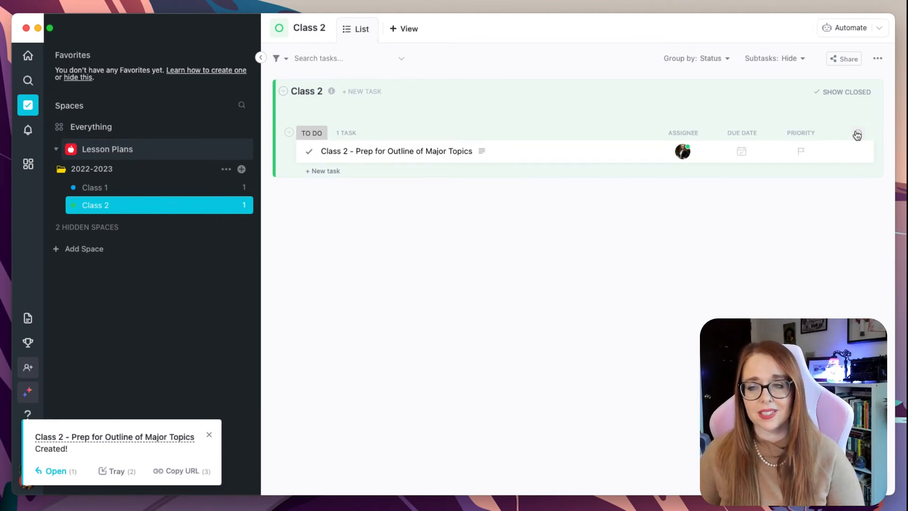
Add the existing Class dropdown custom field as a column in the Class 2 list
left_click(858, 135)
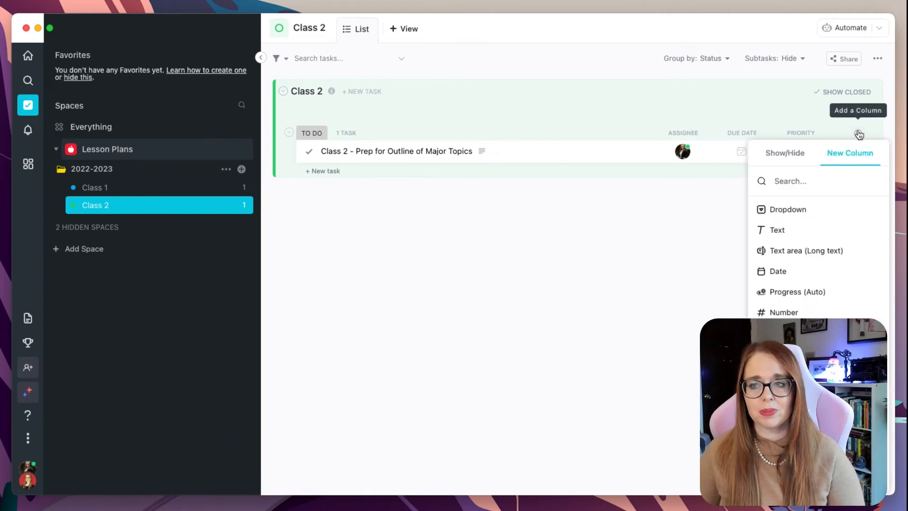
left_click(795, 414)
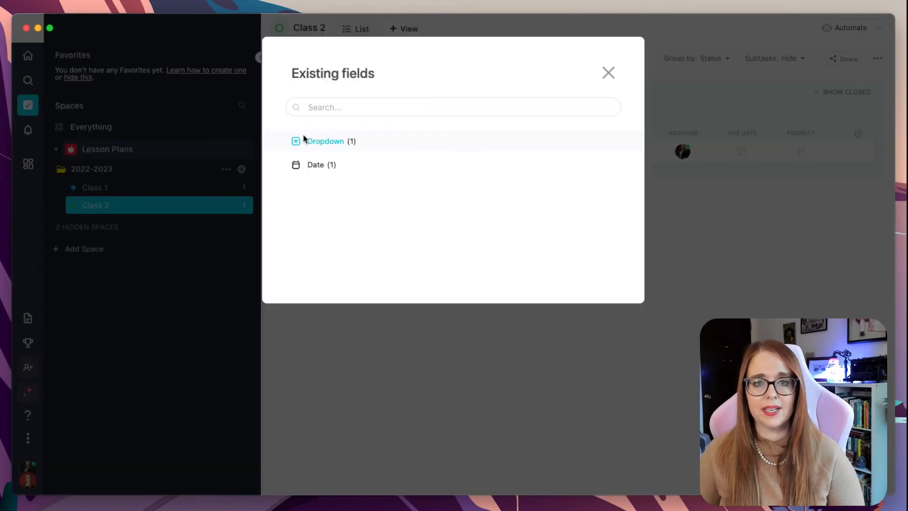
left_click(305, 141)
left_click(360, 161)
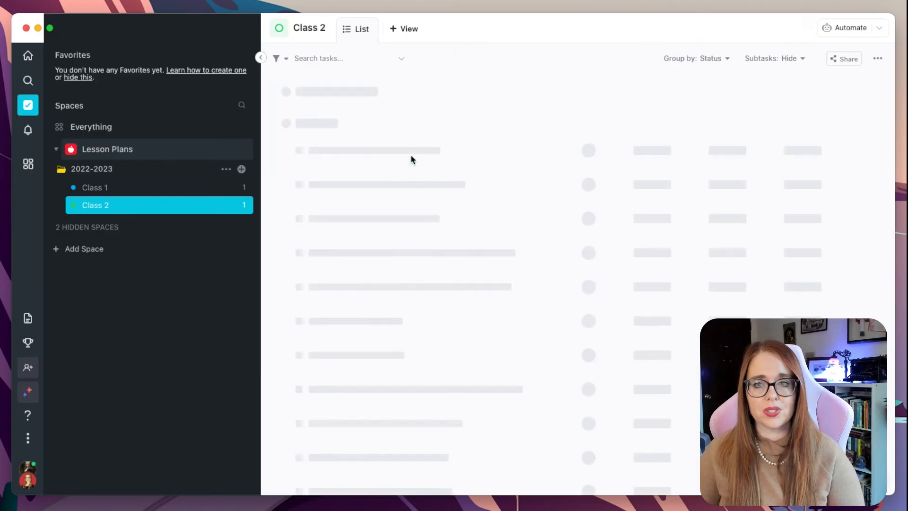
Add the existing Date Teaching date field as a column in the Class 2 list
left_click(859, 134)
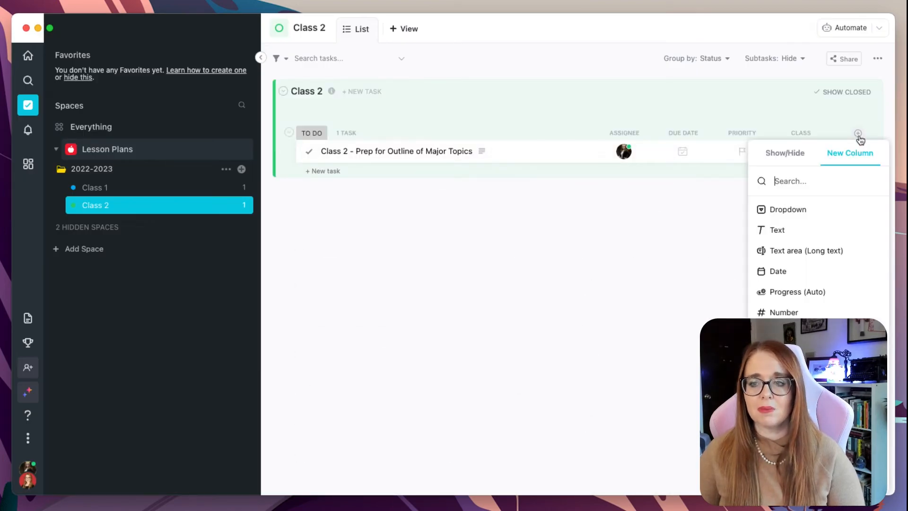
left_click(794, 414)
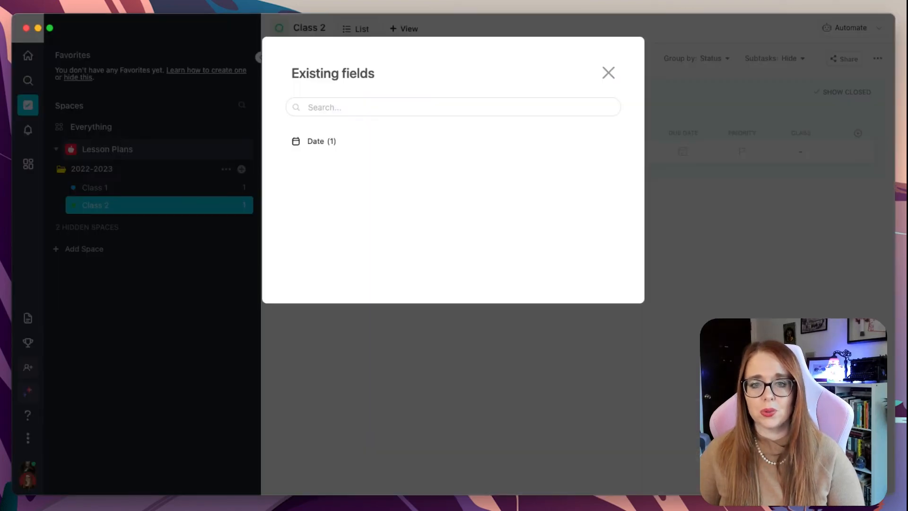
left_click(318, 148)
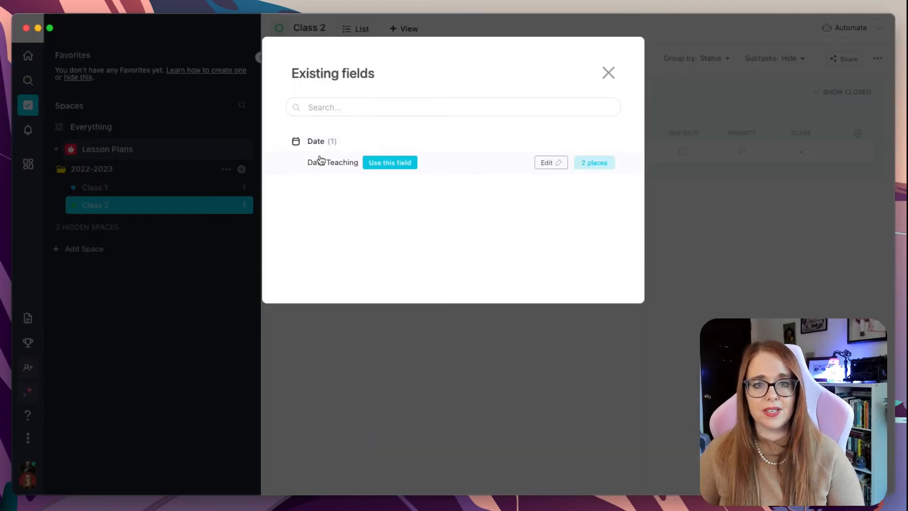
left_click(386, 164)
Show the Date Created column in the Class 2 list
left_click(858, 135)
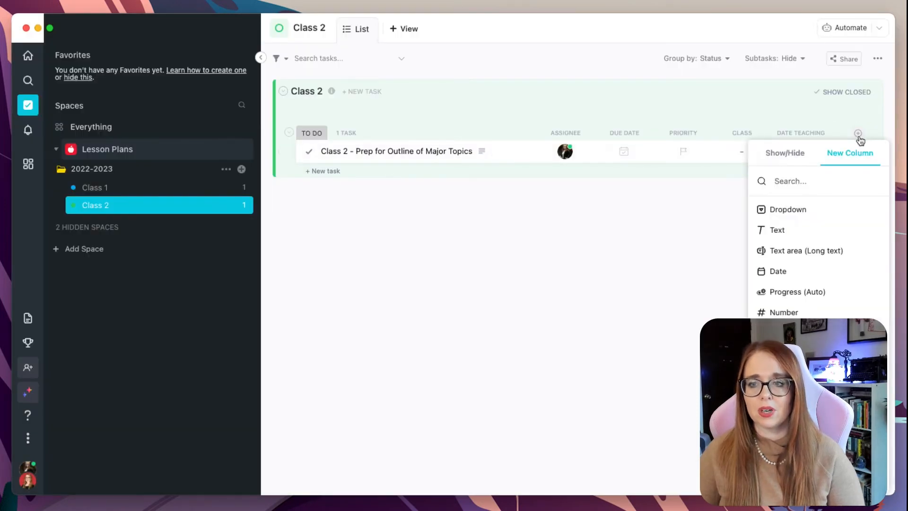
left_click(760, 158)
scroll(804, 246, "down", 2)
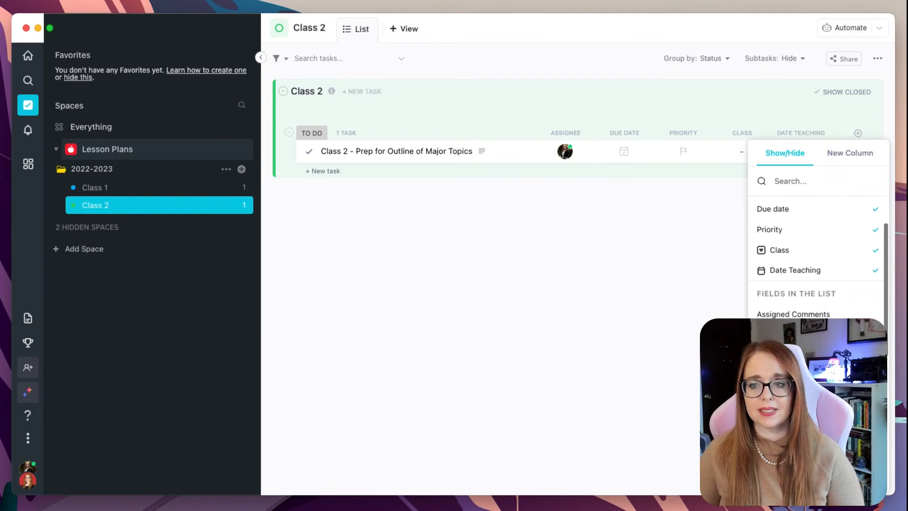
scroll(818, 255, "down", 2)
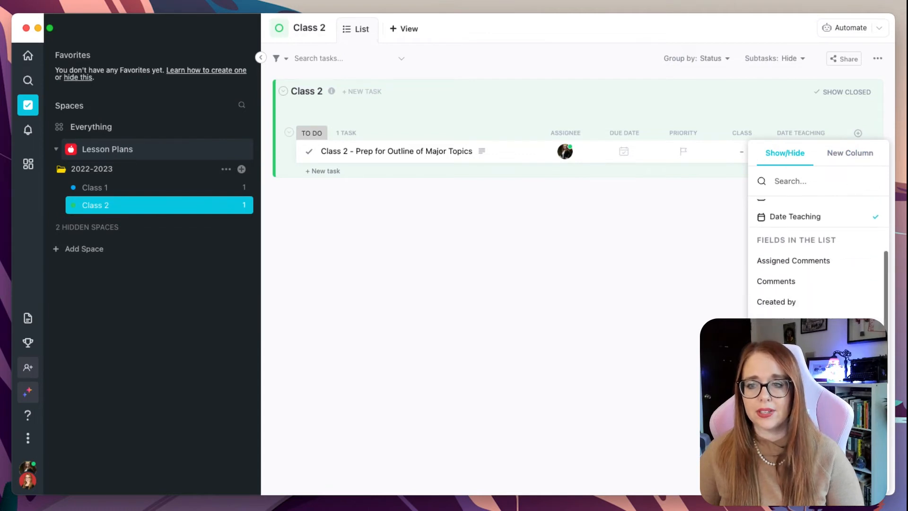
left_click(781, 343)
left_click(684, 396)
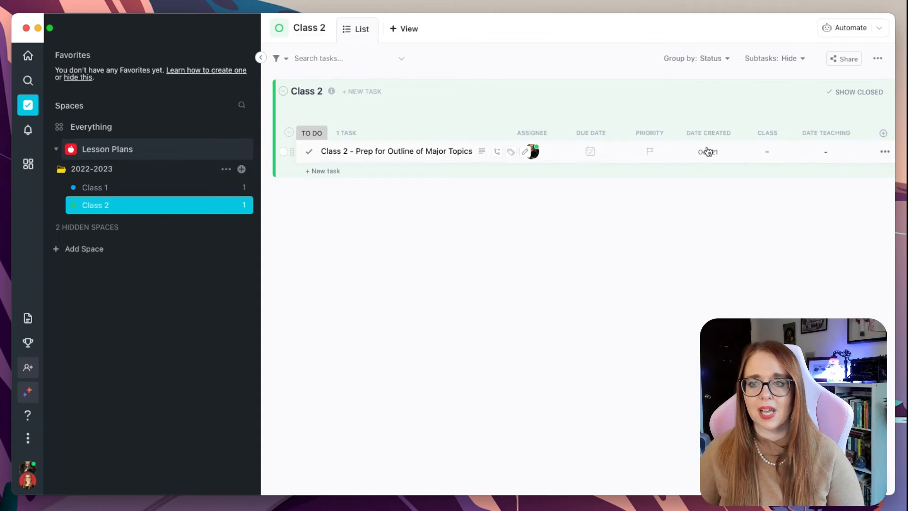
Set the Class 2 task's Class field to Class 2 and open the task to check its custom fields
left_click(763, 152)
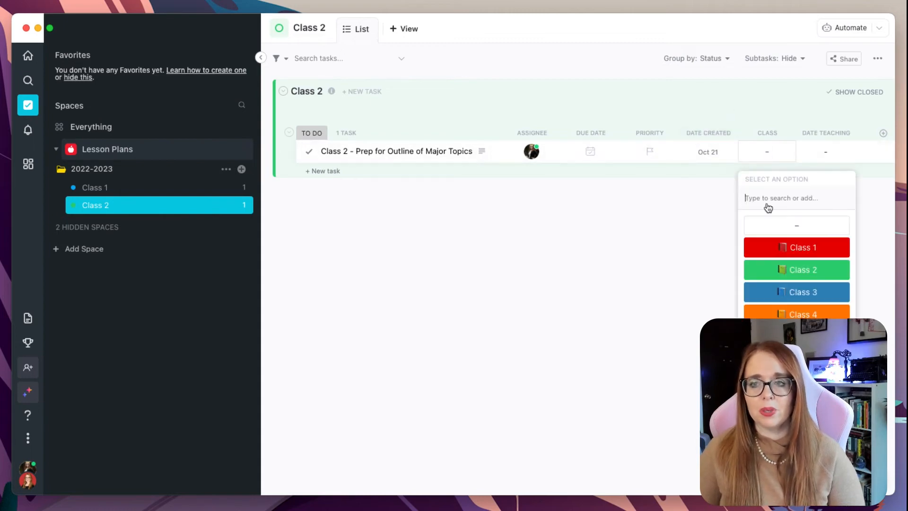
left_click(781, 268)
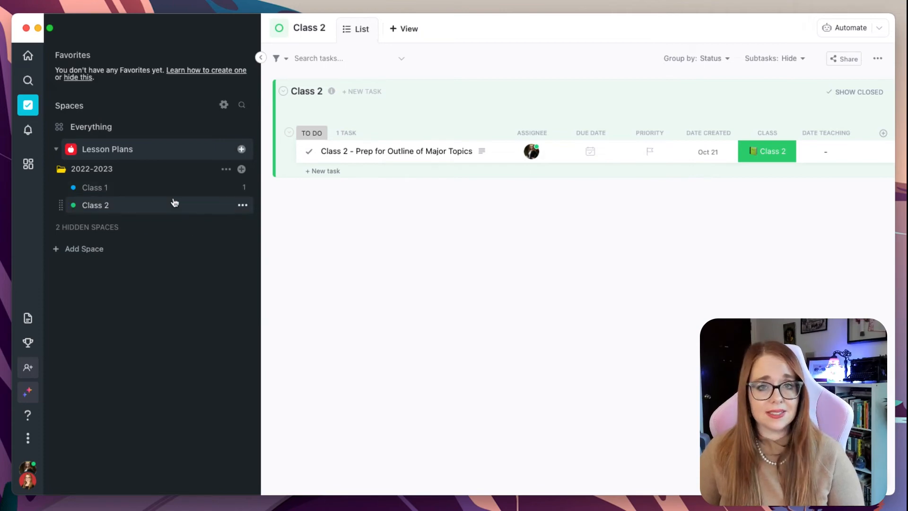
left_click(381, 151)
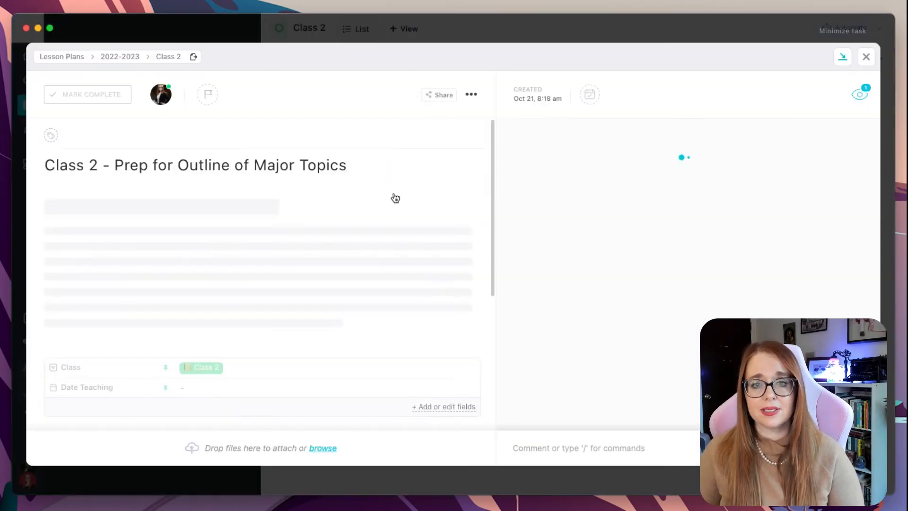
scroll(373, 267, "down", 5)
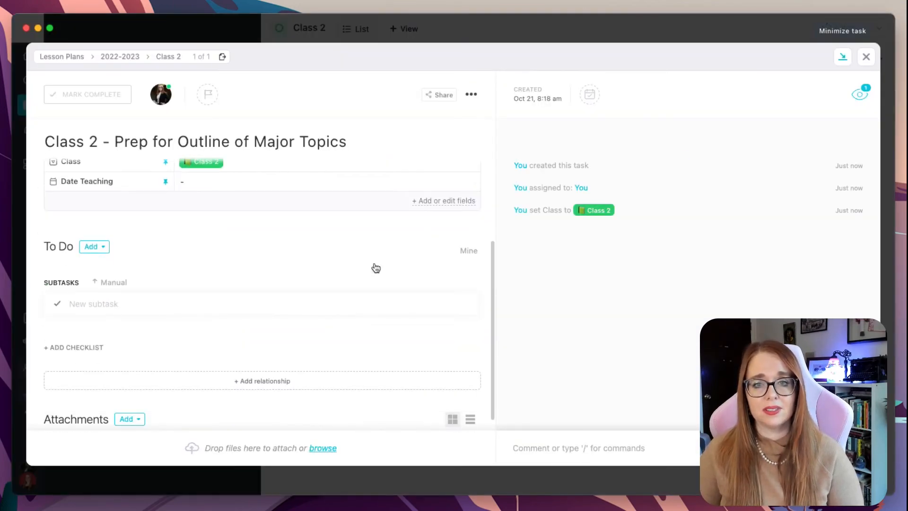
left_click(866, 57)
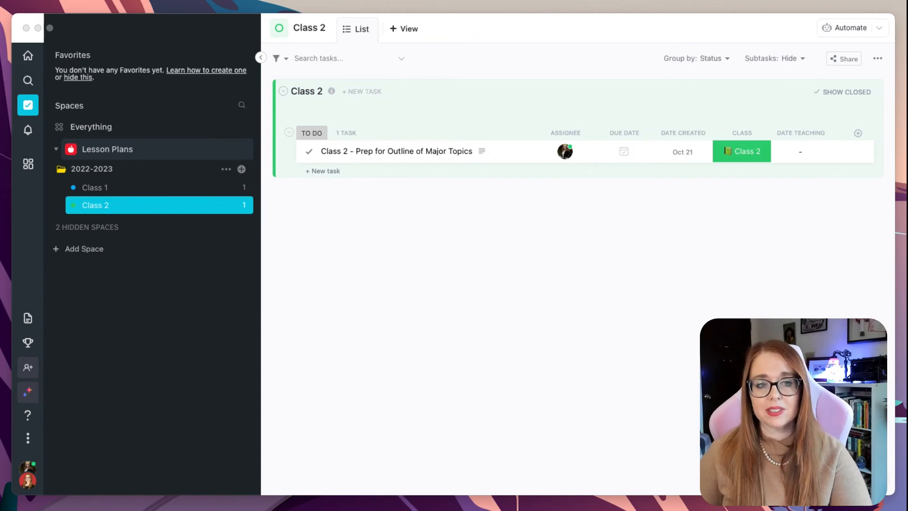
Review the Class 1 lesson plan task's template content and fields, returning to the Class 2 list afterwards
left_click(102, 190)
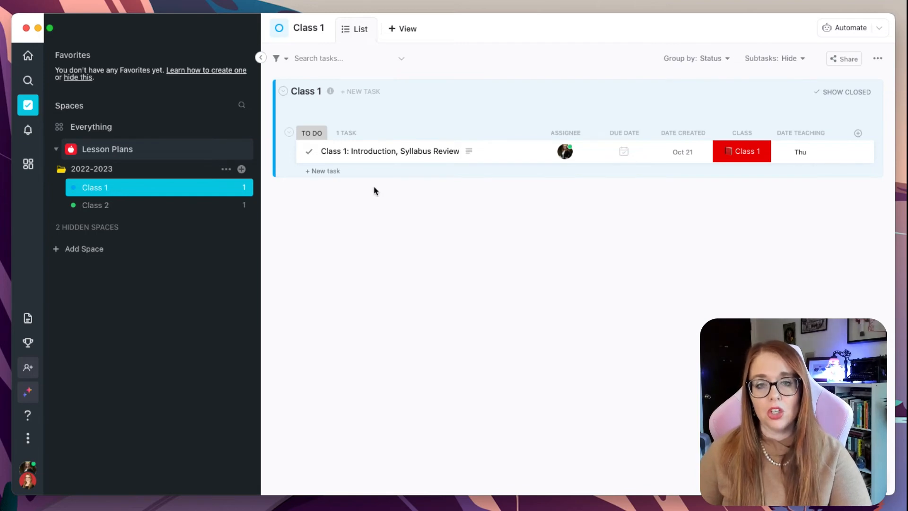
left_click(376, 151)
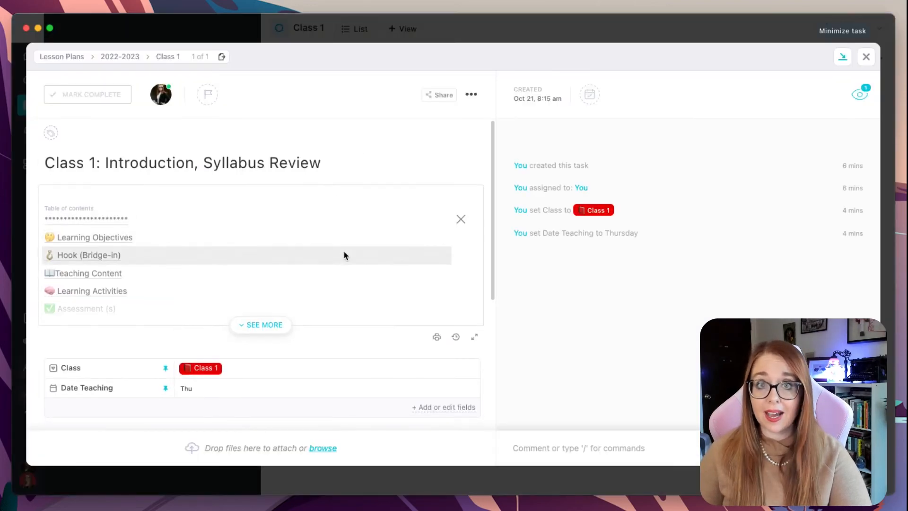
left_click(261, 327)
scroll(261, 325, "down", 10)
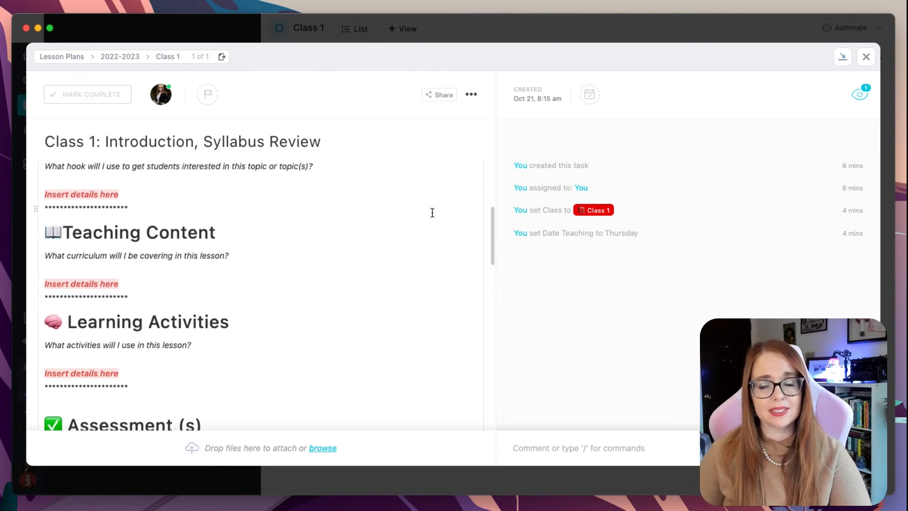
left_click(866, 56)
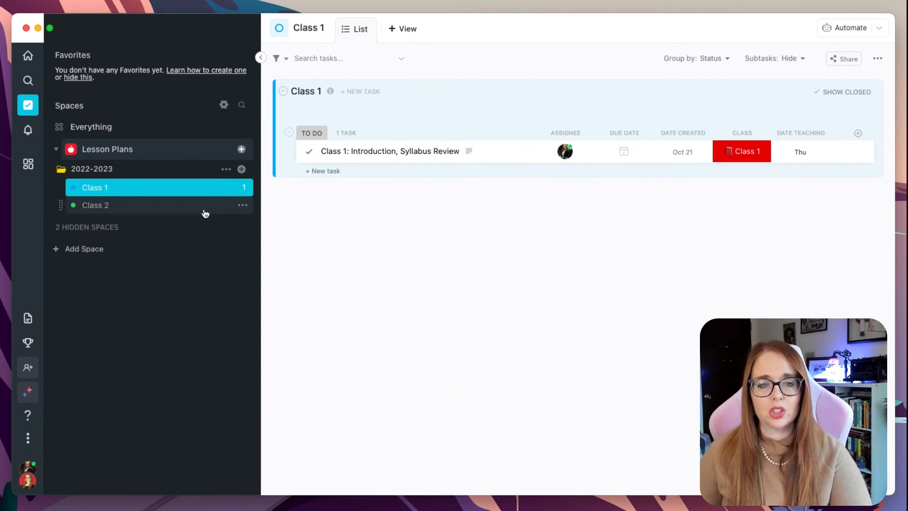
left_click(205, 188)
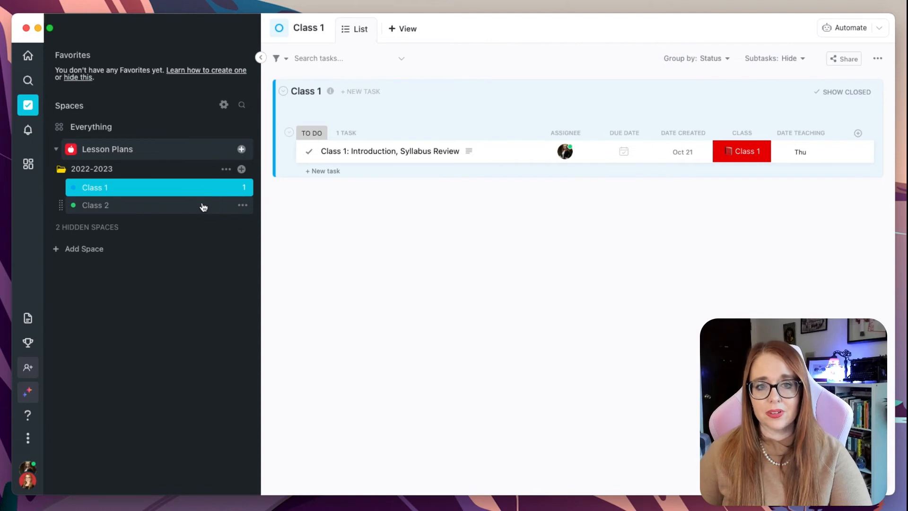
left_click(203, 207)
left_click(203, 189)
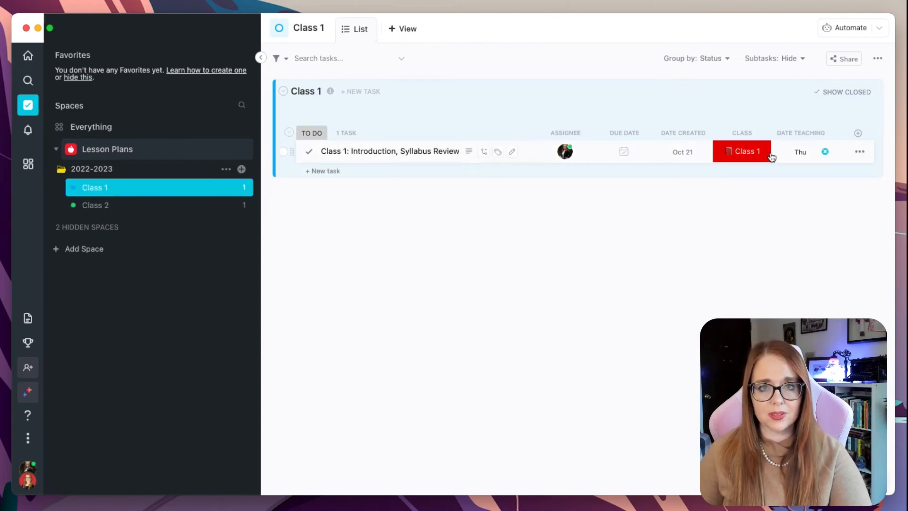
left_click(188, 211)
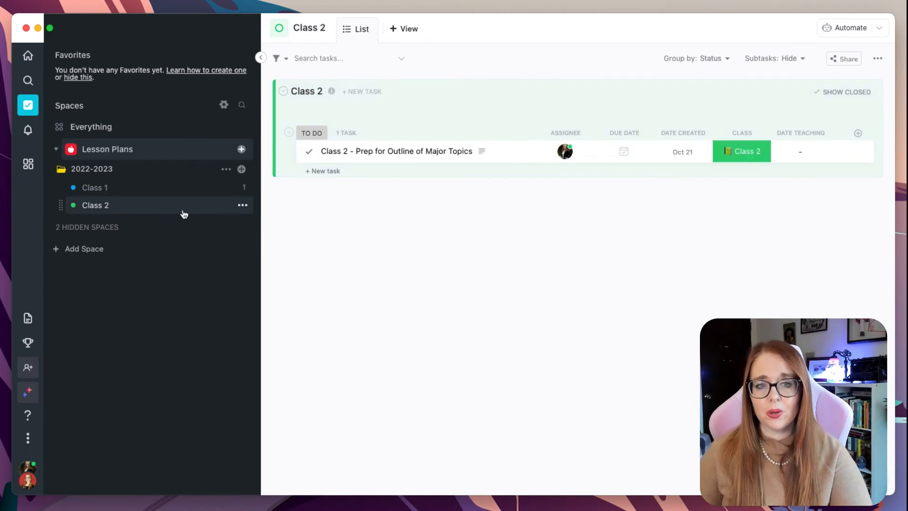
Start saving the Class 2 list as a new template named Class Template with label and sample lesson plan task
left_click(243, 206)
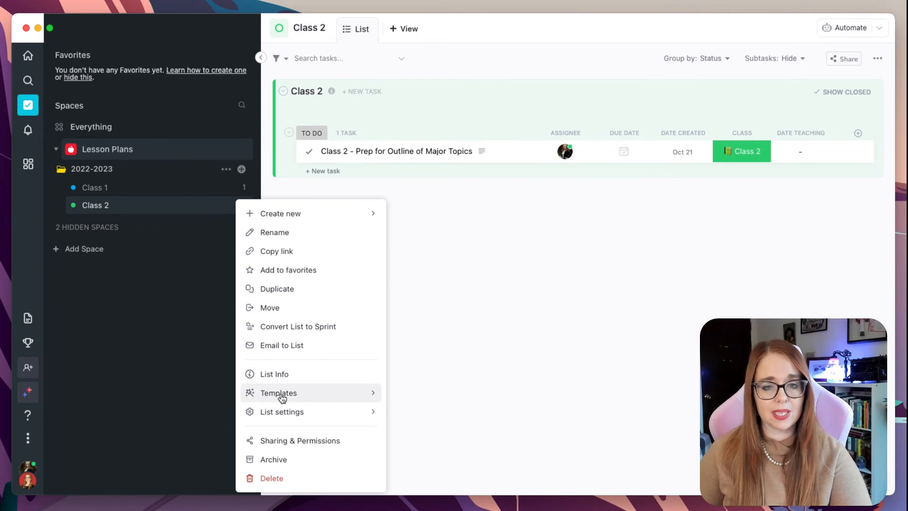
left_click(372, 393)
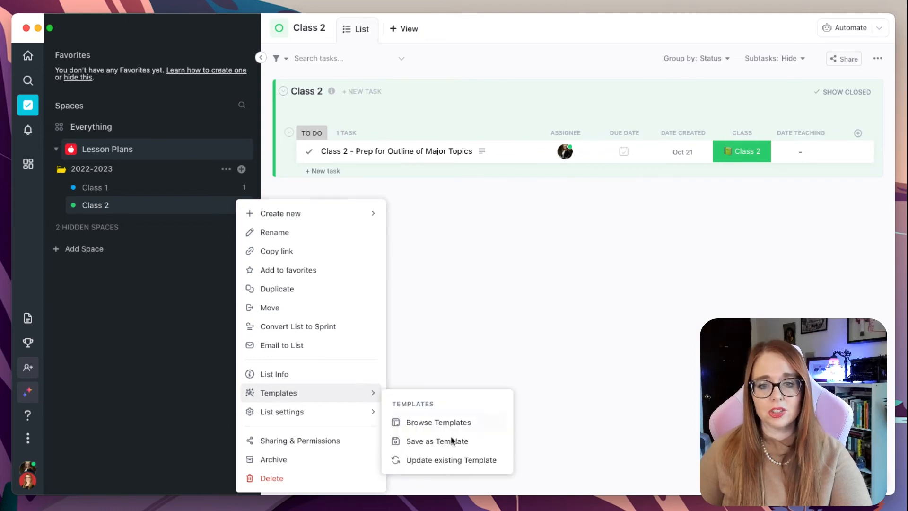
left_click(470, 442)
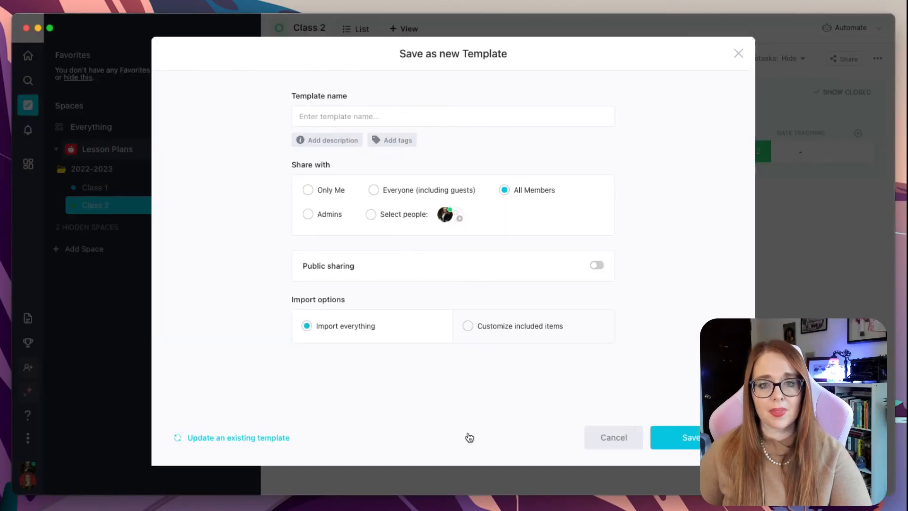
type("Cl")
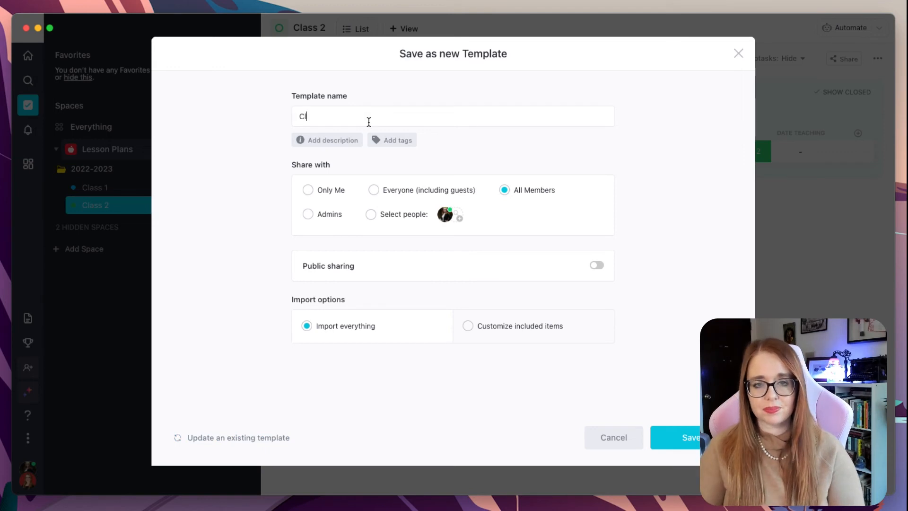
type("ass Template")
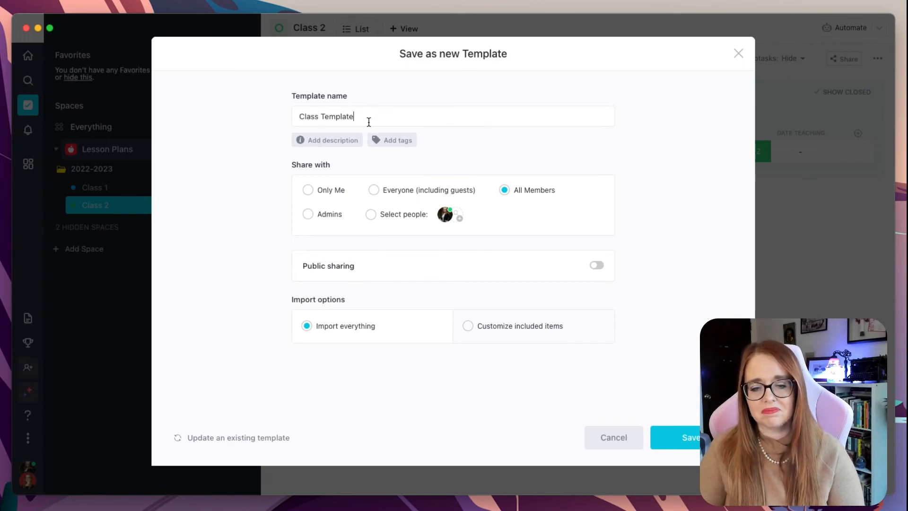
type("with")
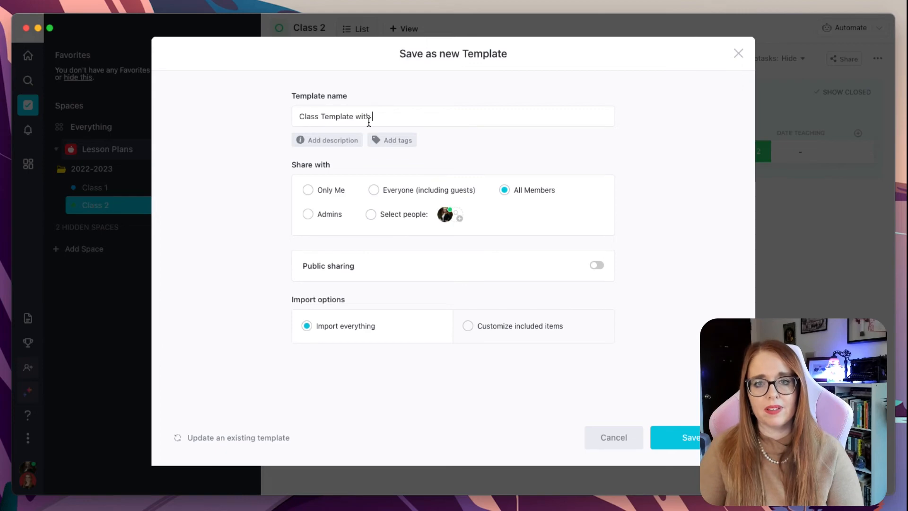
type(" label and ")
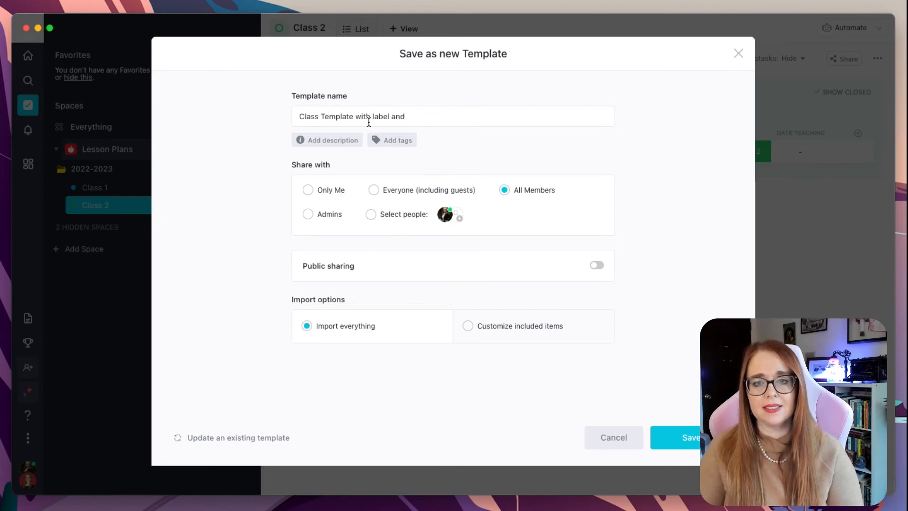
type("sample lesson plan task")
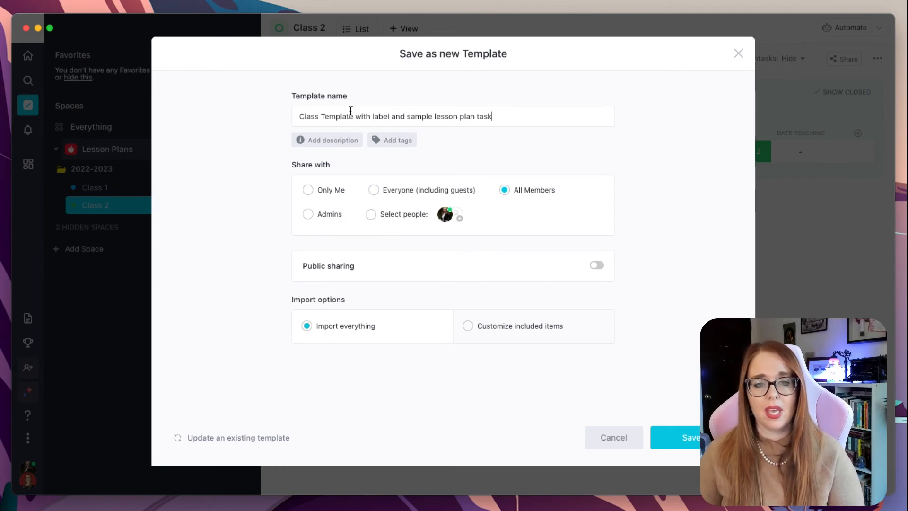
Move the words after Class Template out of the template name into a new template description
left_click(348, 145)
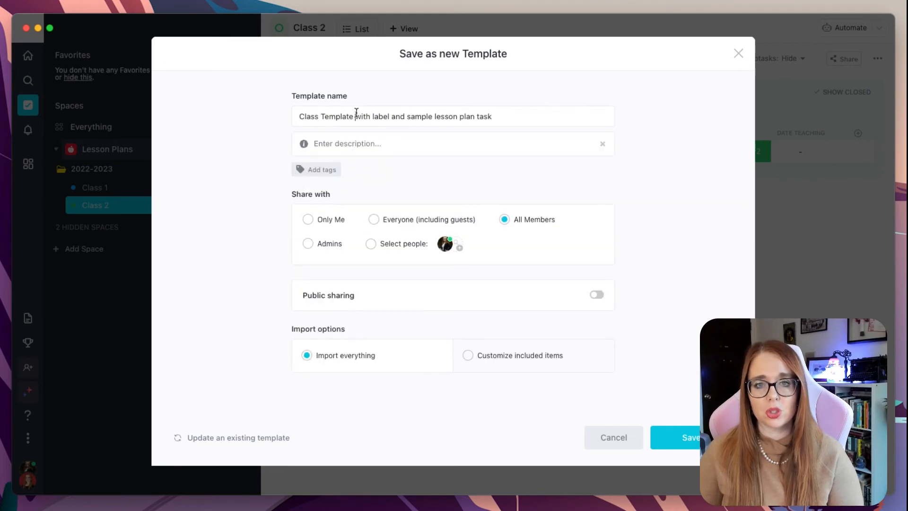
key("super+shift+Right")
key("super+c")
key("BackSpace")
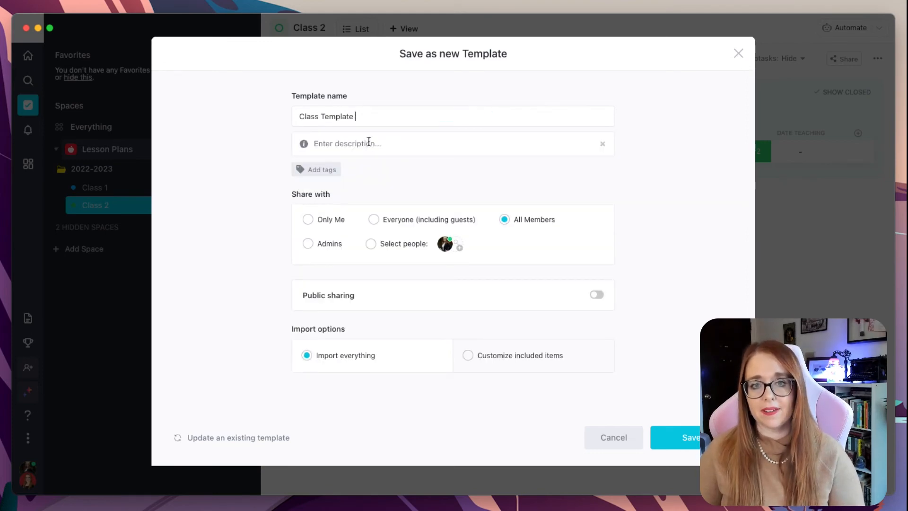
left_click(351, 144)
key("super+v")
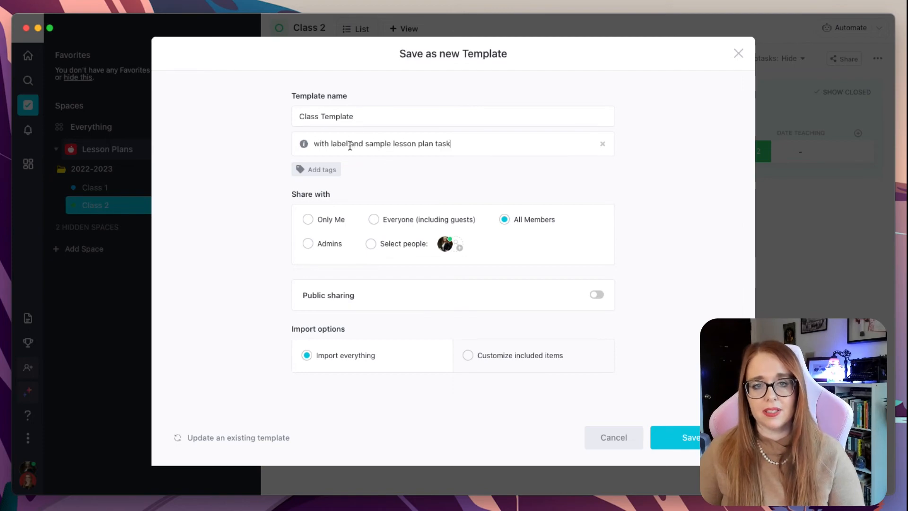
Edit the template description to read Includes label field (class) and sample lesson plan task
left_click(314, 143)
type("Includes")
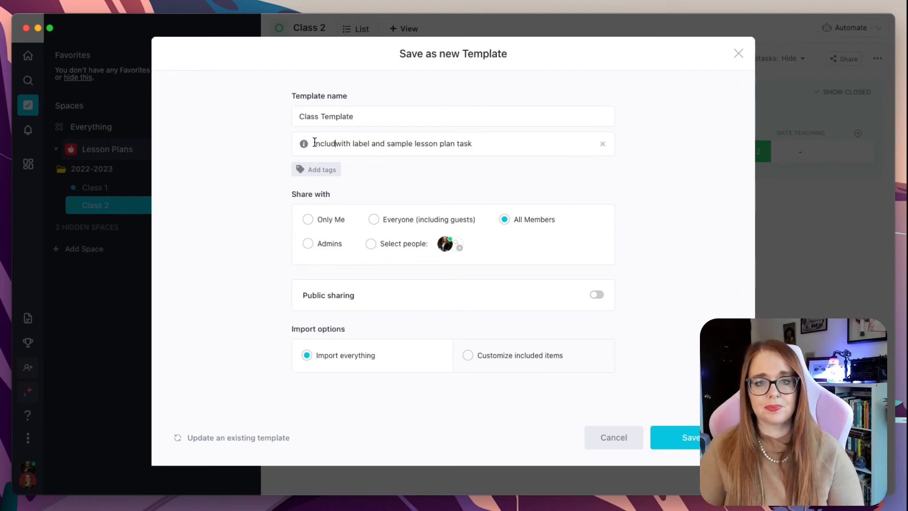
key("BackSpace")
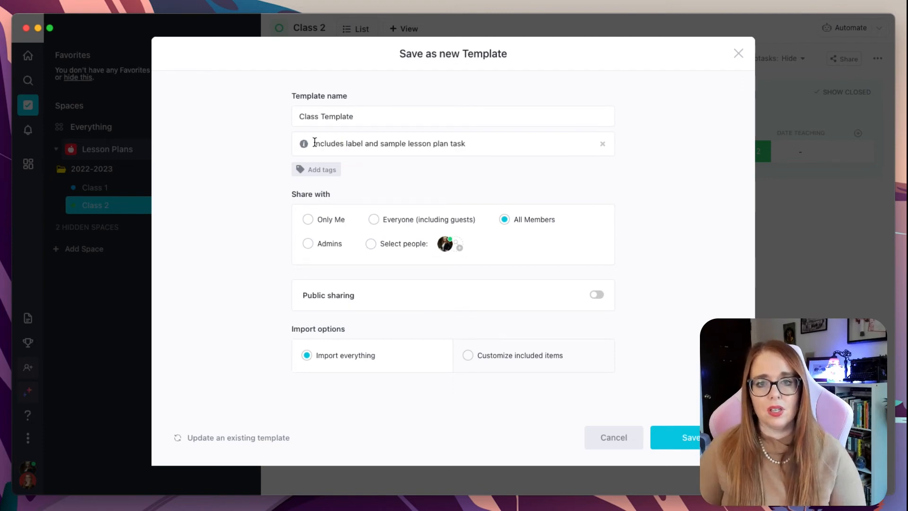
left_click(364, 143)
type("field (class)")
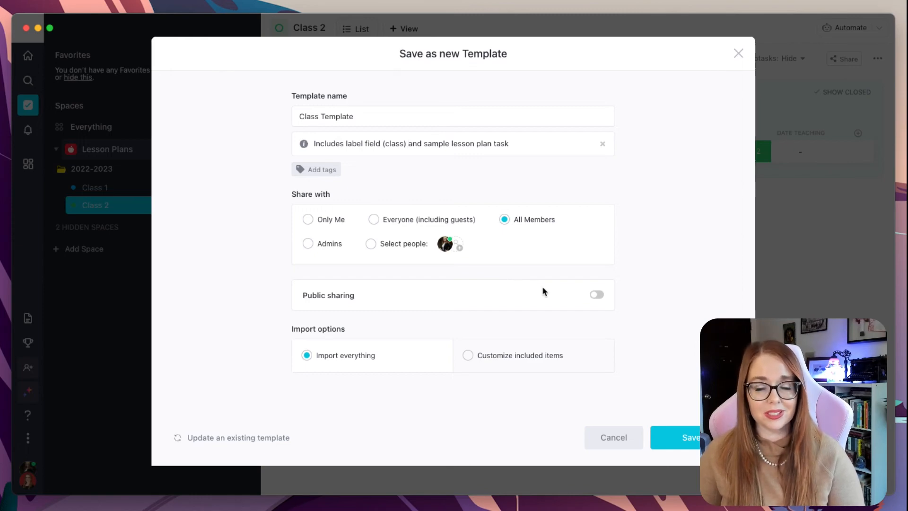
Turn on public sharing and save the template with Import everything as the import option
left_click(603, 297)
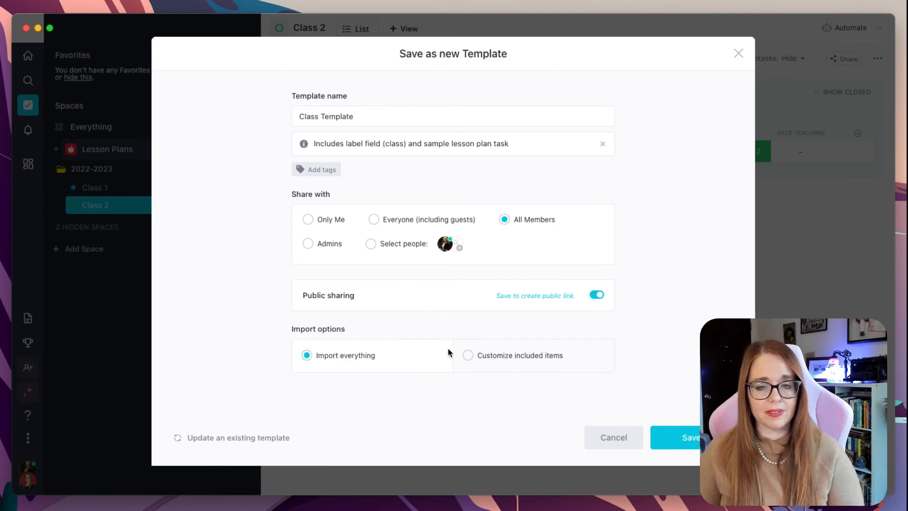
left_click(467, 355)
scroll(464, 336, "down", 5)
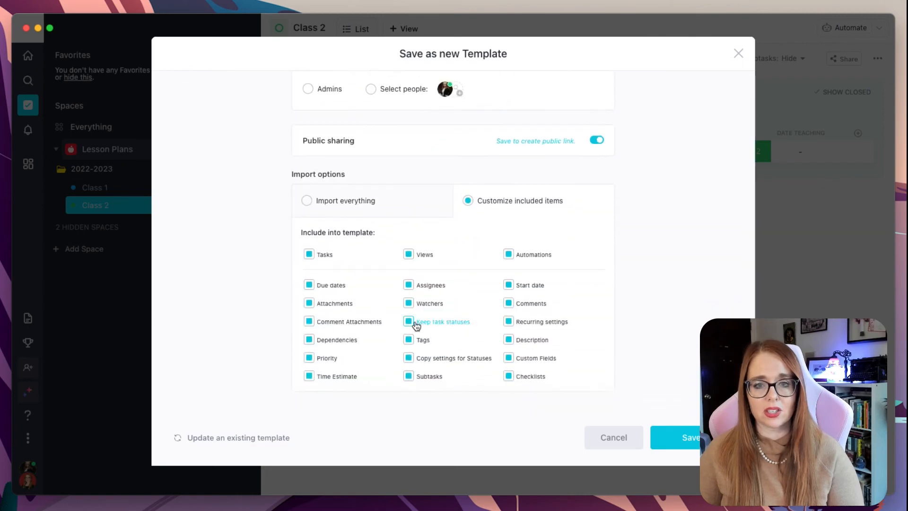
left_click(306, 201)
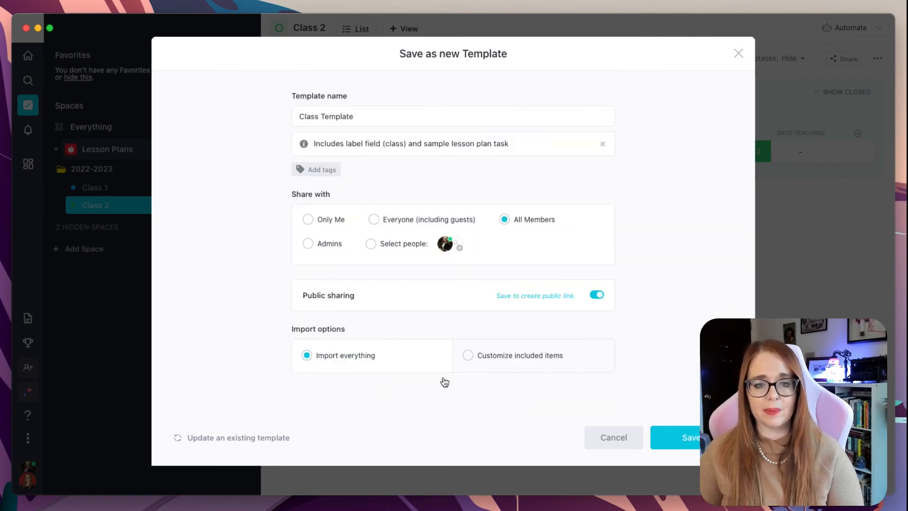
left_click(690, 438)
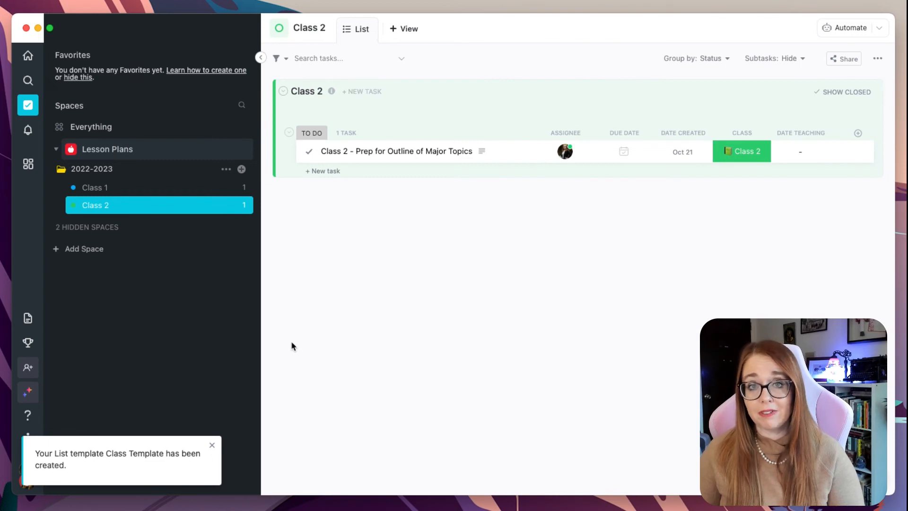
left_click(212, 445)
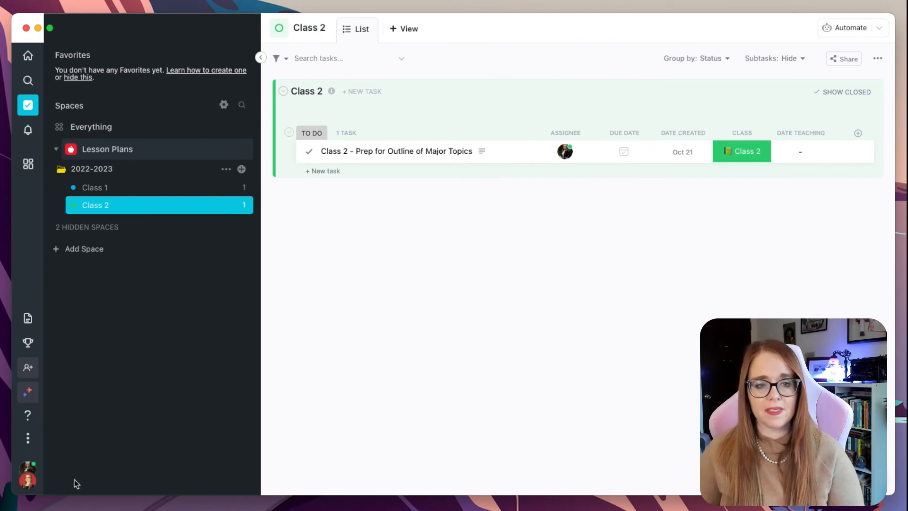
Open the Template Center to review the saved Class Template list and the lesson plan task template
left_click(28, 479)
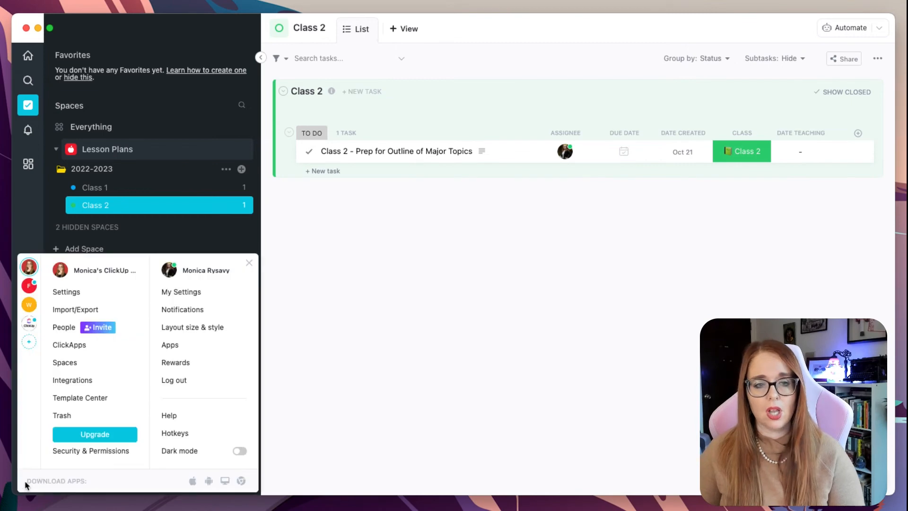
left_click(67, 398)
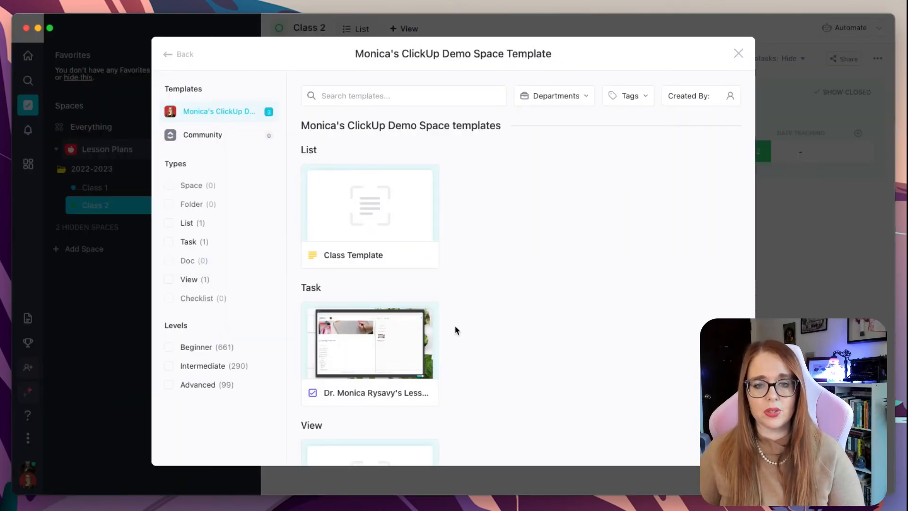
scroll(399, 349, "down", 1)
left_click(392, 362)
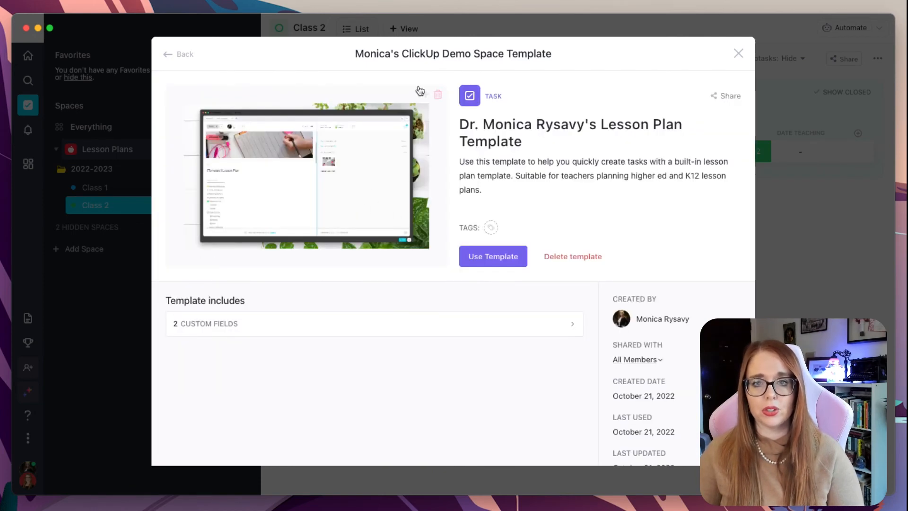
left_click(739, 54)
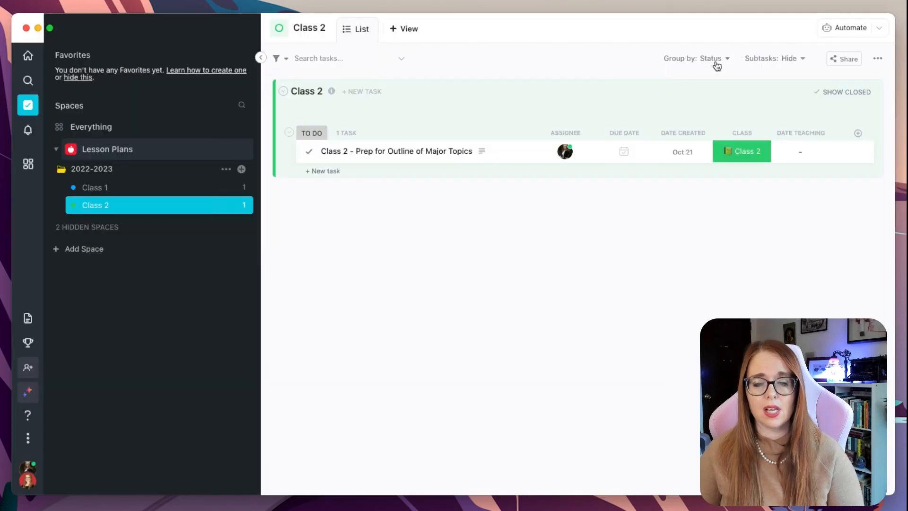
left_click(28, 481)
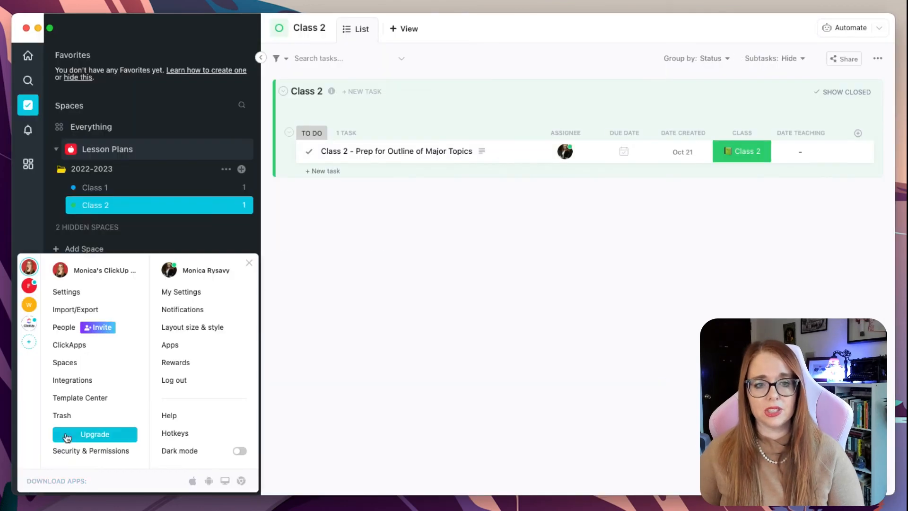
left_click(87, 398)
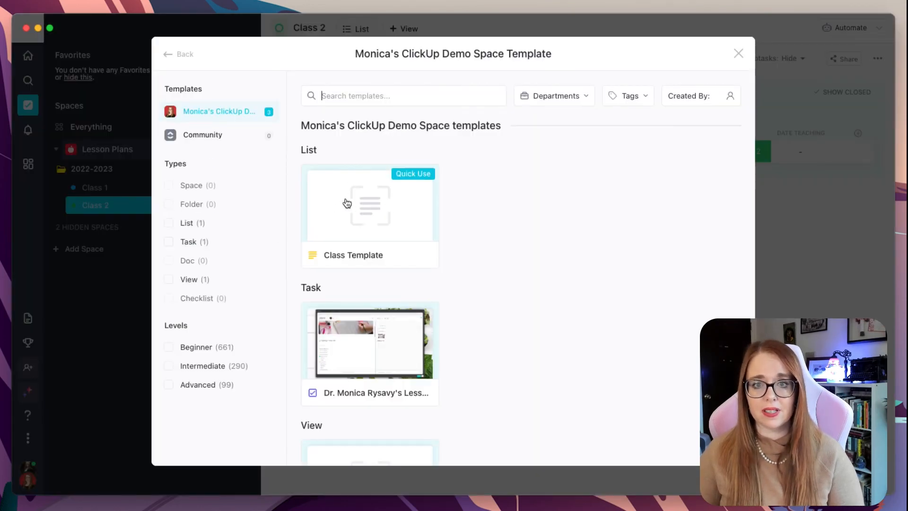
left_click(788, 271)
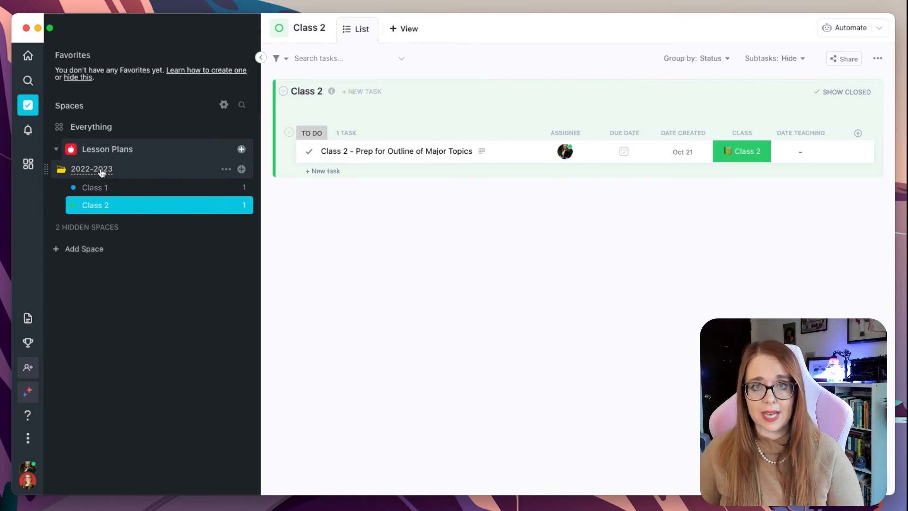
Create a new list named Class 3 in the 2022-2023 folder from the Class Template
left_click(241, 170)
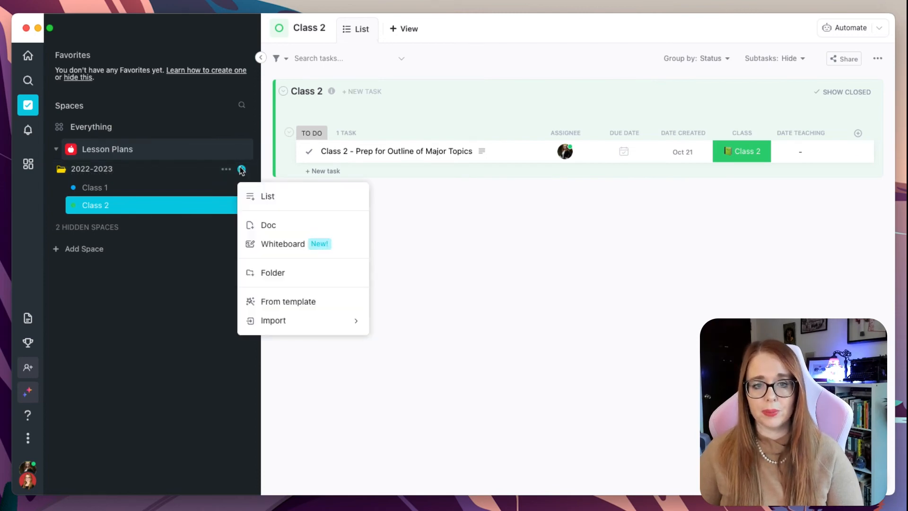
left_click(302, 302)
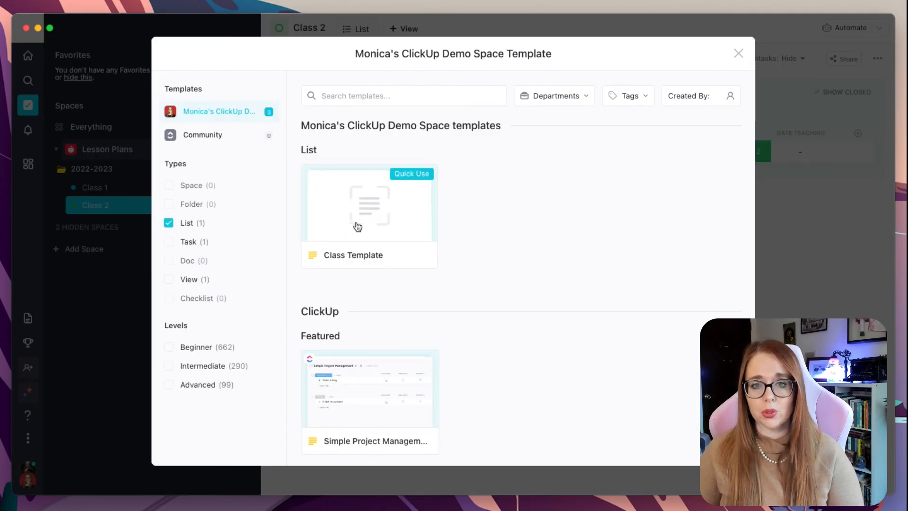
left_click(370, 213)
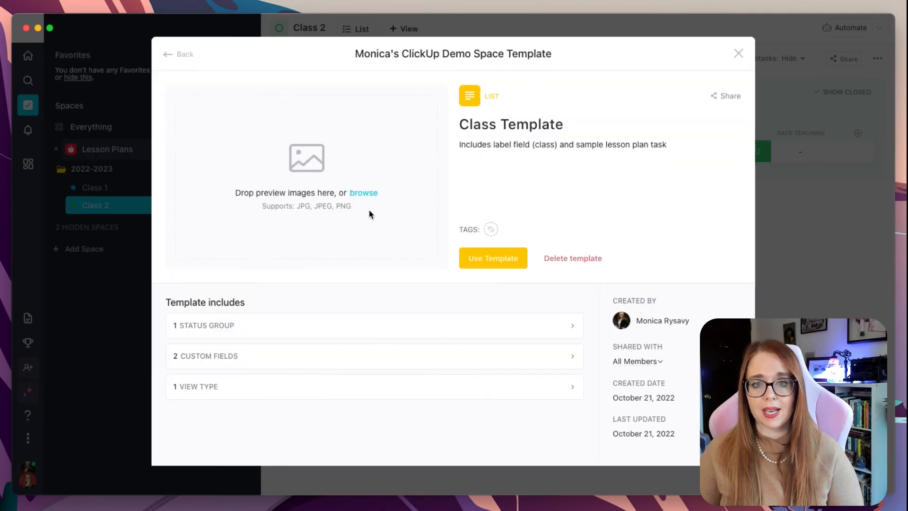
left_click(502, 261)
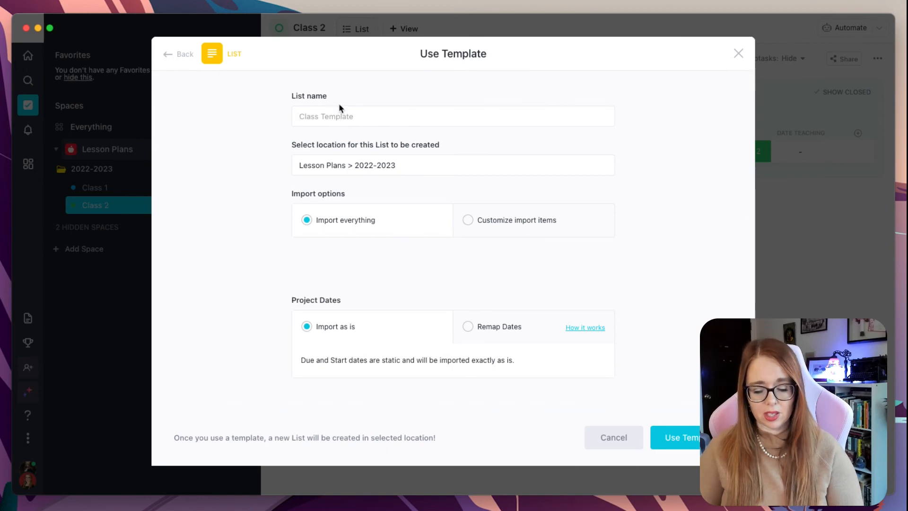
type("Class 3")
scroll(340, 154, "down", 1)
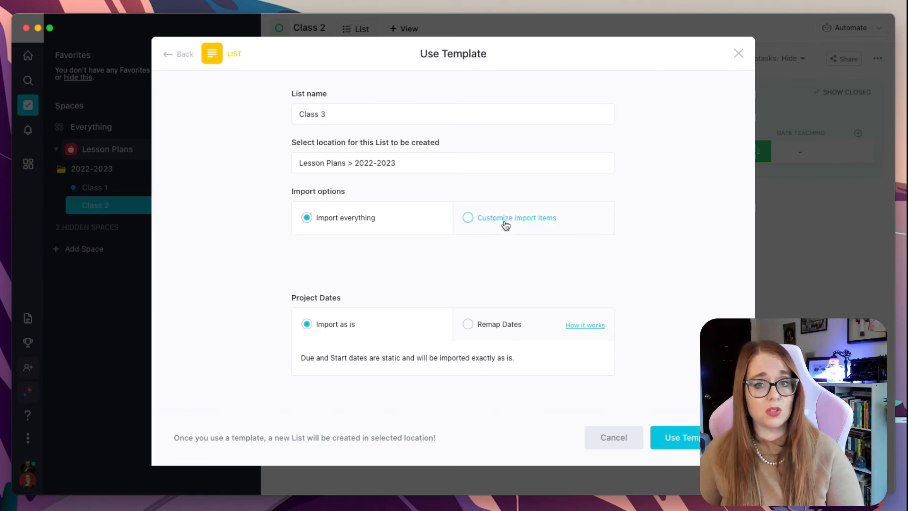
left_click(677, 439)
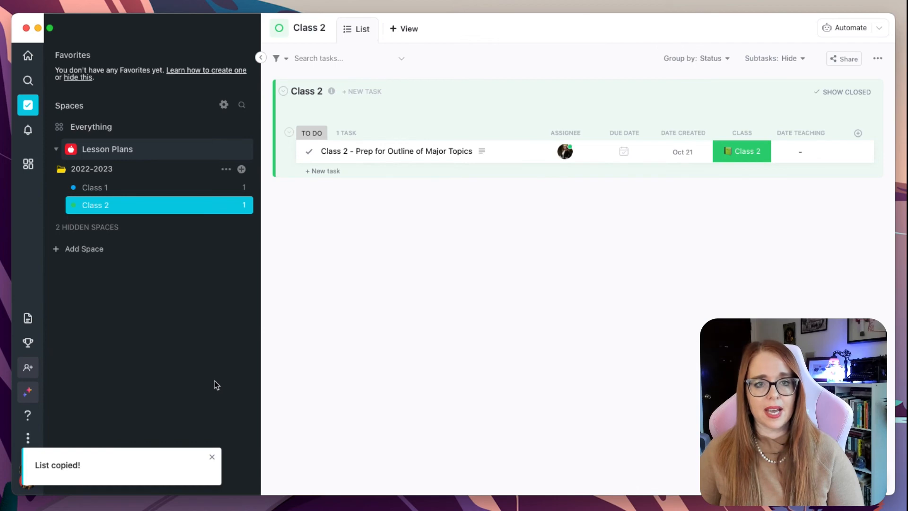
Change the Class 3 list's color to yellow
left_click(87, 223)
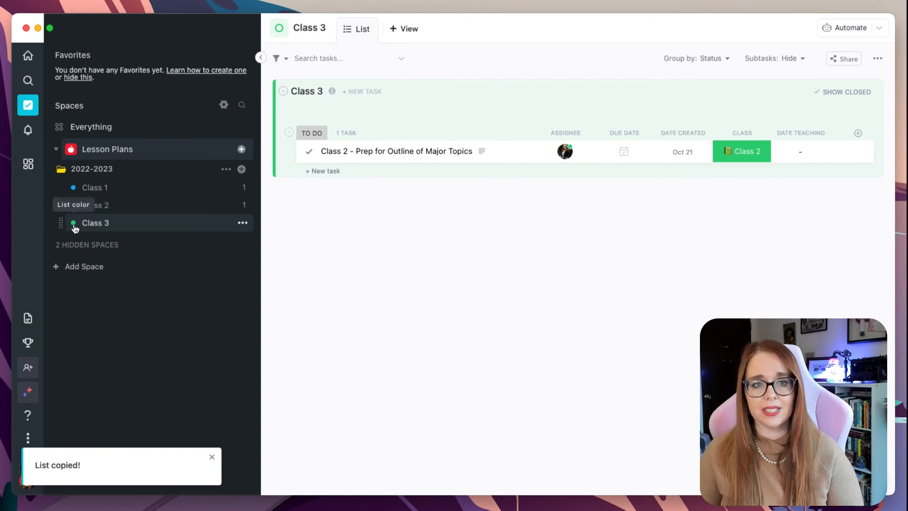
left_click(74, 223)
left_click(117, 242)
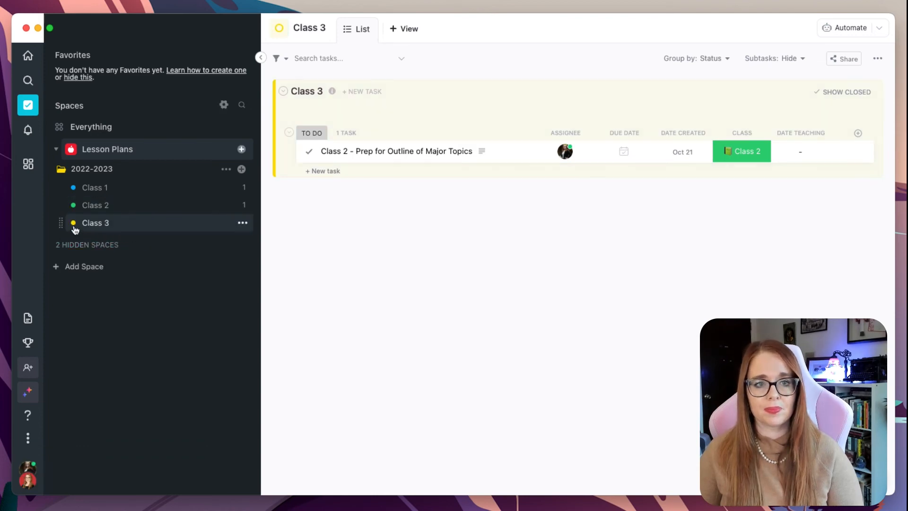
Set the Class field of the task in the Class 3 list to Class 3
left_click(121, 192)
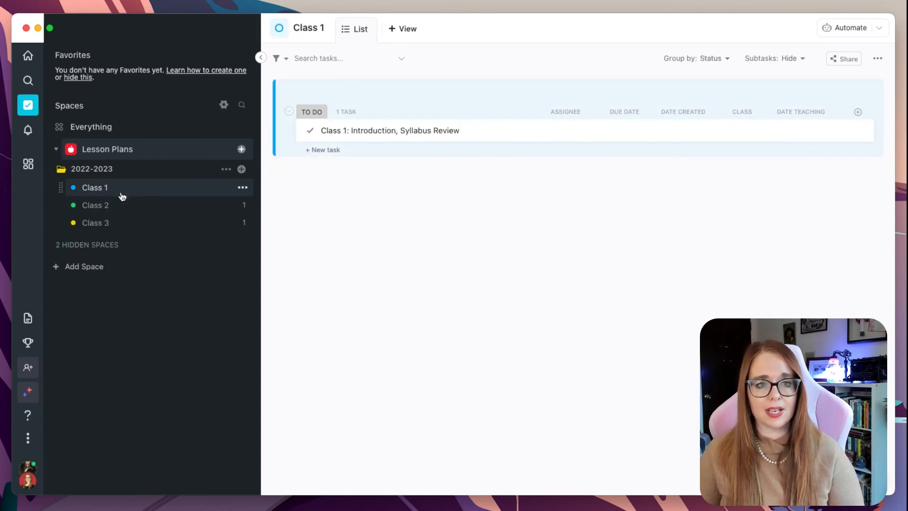
left_click(123, 211)
left_click(124, 222)
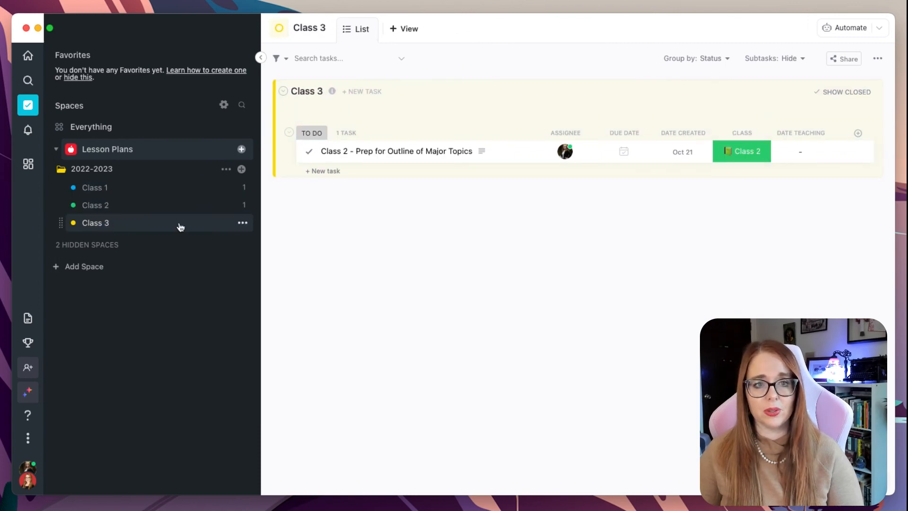
left_click(740, 150)
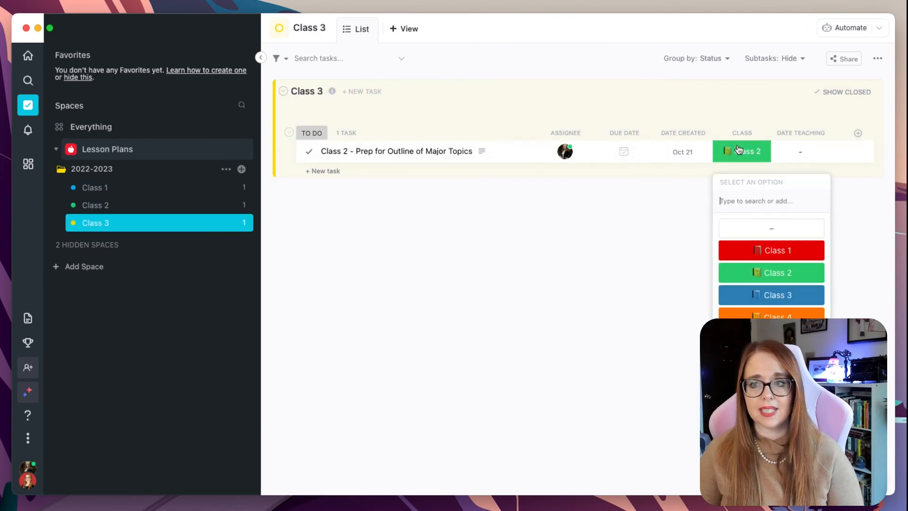
left_click(762, 293)
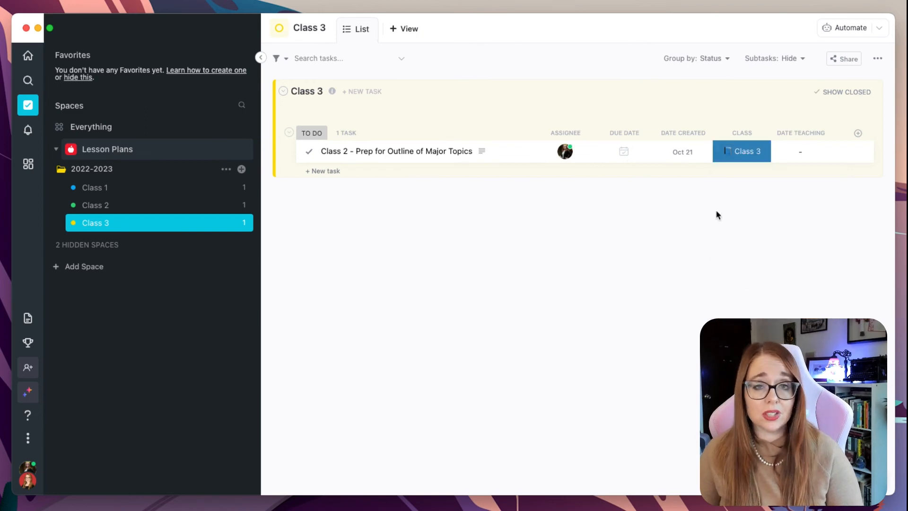
left_click(742, 159)
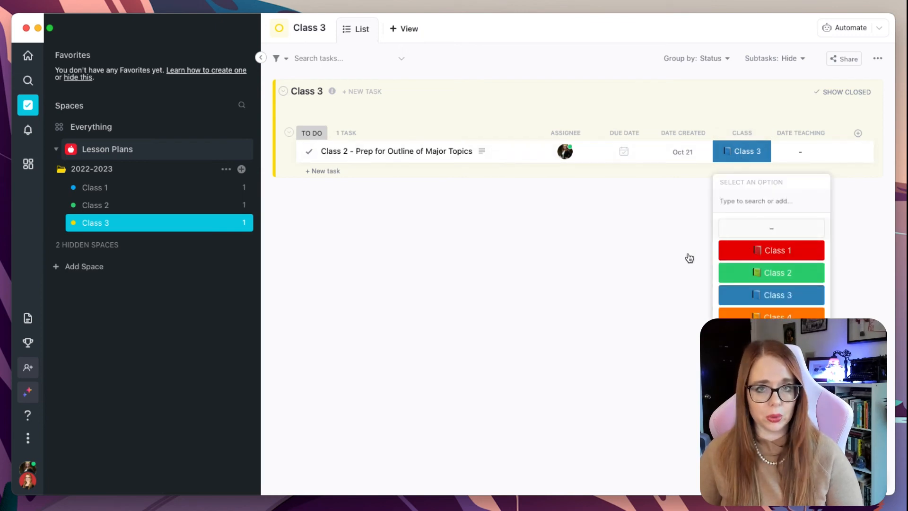
left_click(637, 249)
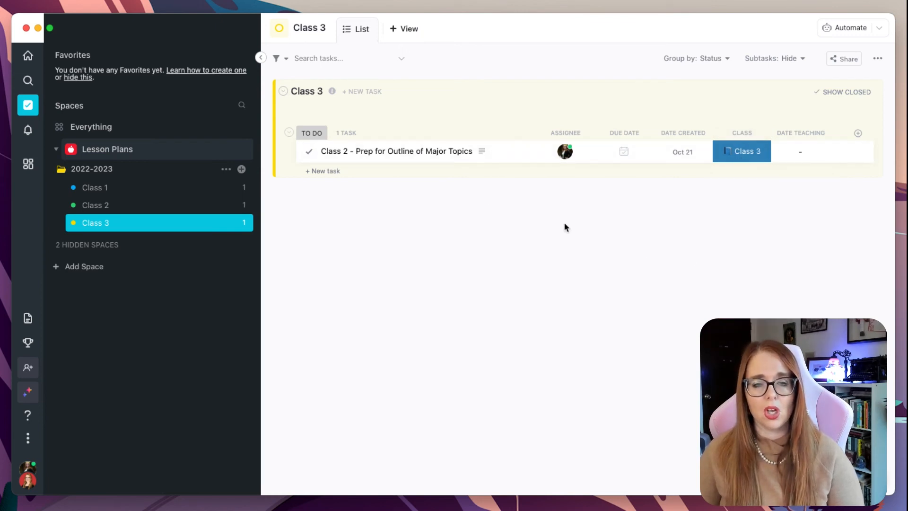
Rename the Class 3 task as Update this with the appropriate lesson/class name
left_click(376, 152)
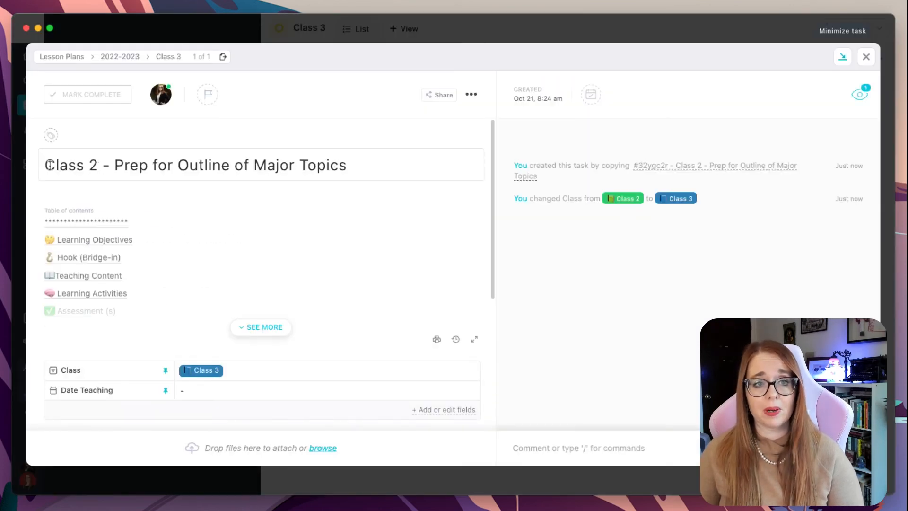
left_click_drag(49, 165, 375, 162)
type("Update ")
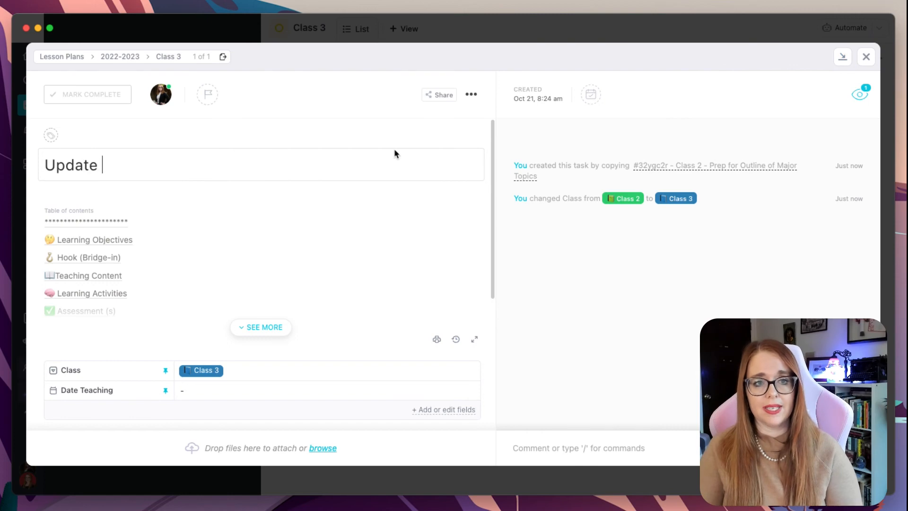
type("this with the aprp")
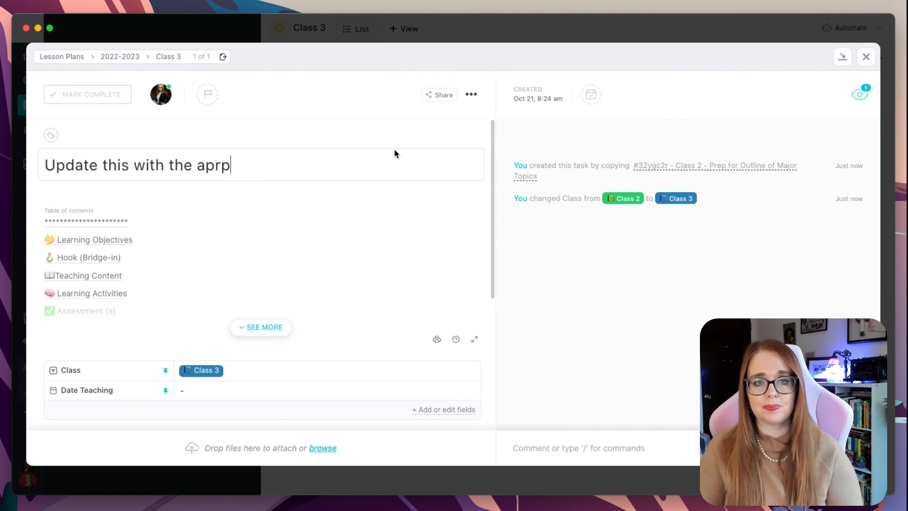
key("BackSpace")
key("BackSpace")
type("propriate l")
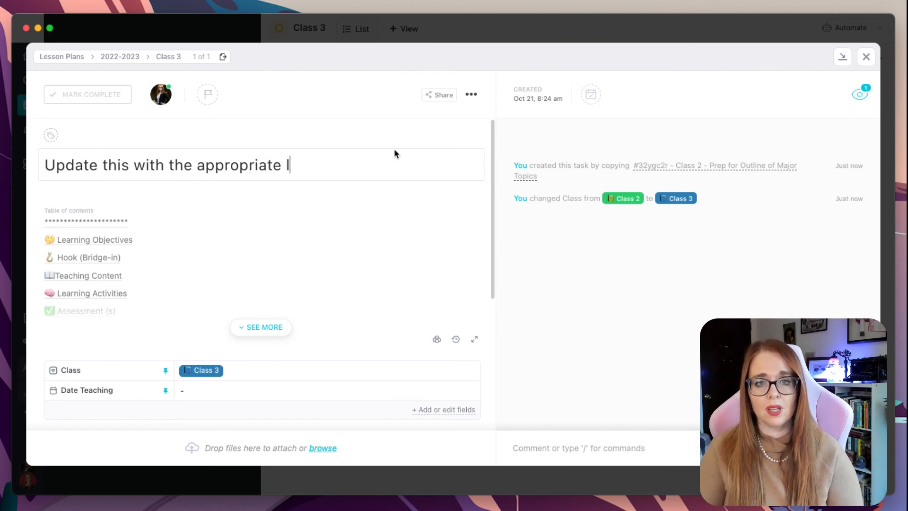
type("esson/class name")
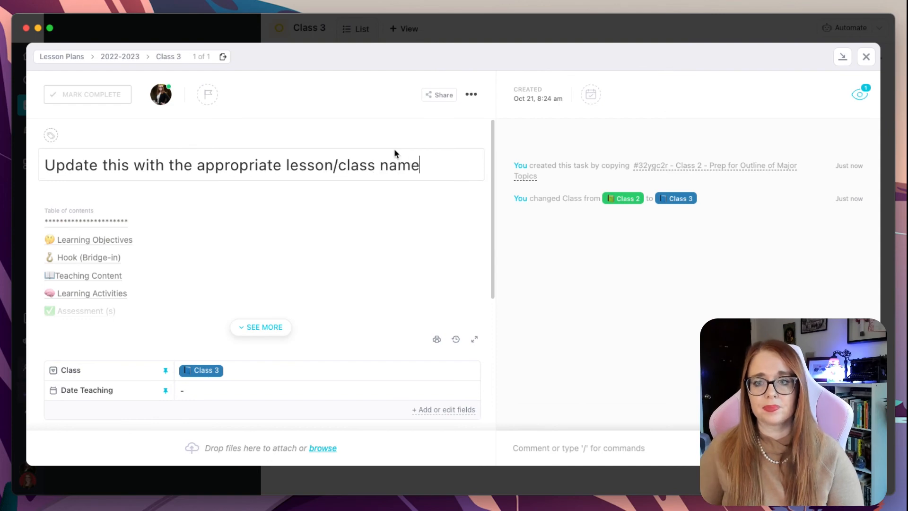
left_click(866, 56)
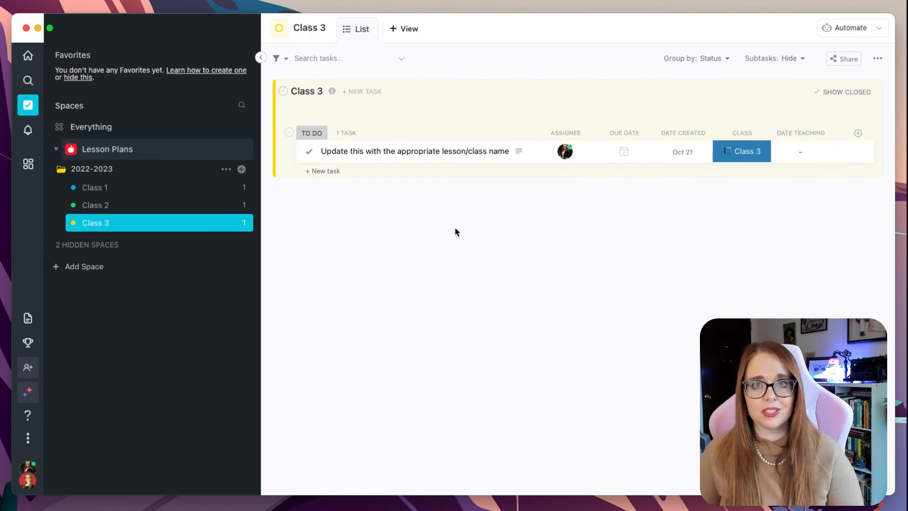
Try to set the Class 1 lesson plan task's due date to October 25
left_click(170, 192)
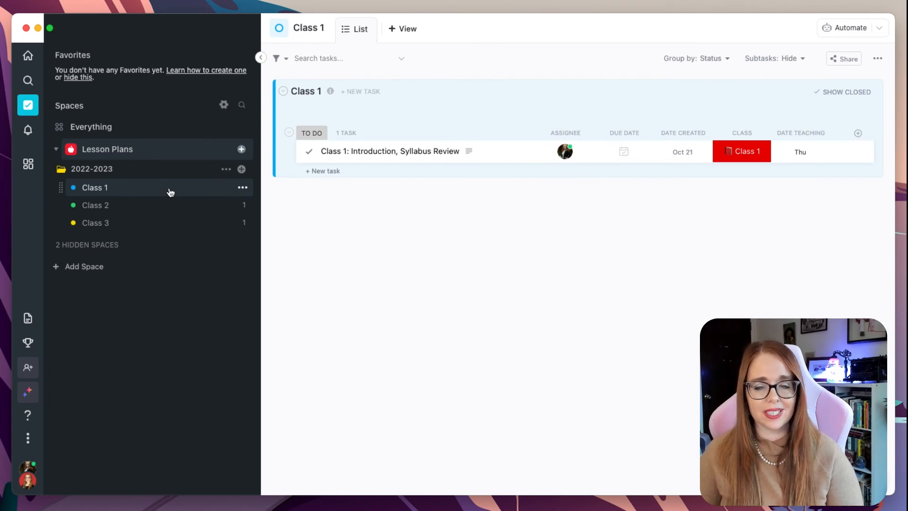
left_click(624, 151)
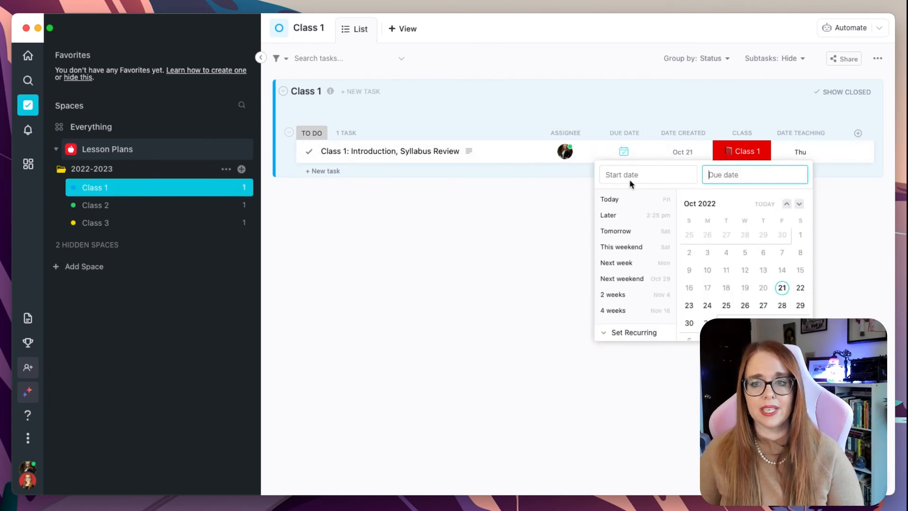
left_click(726, 305)
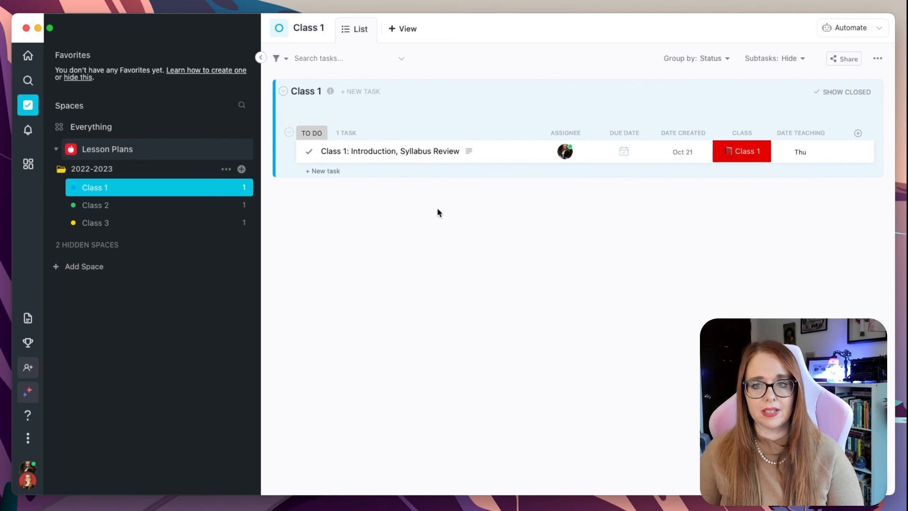
Set the Class 2 lesson plan task's due date to 11/1/2022
left_click(171, 207)
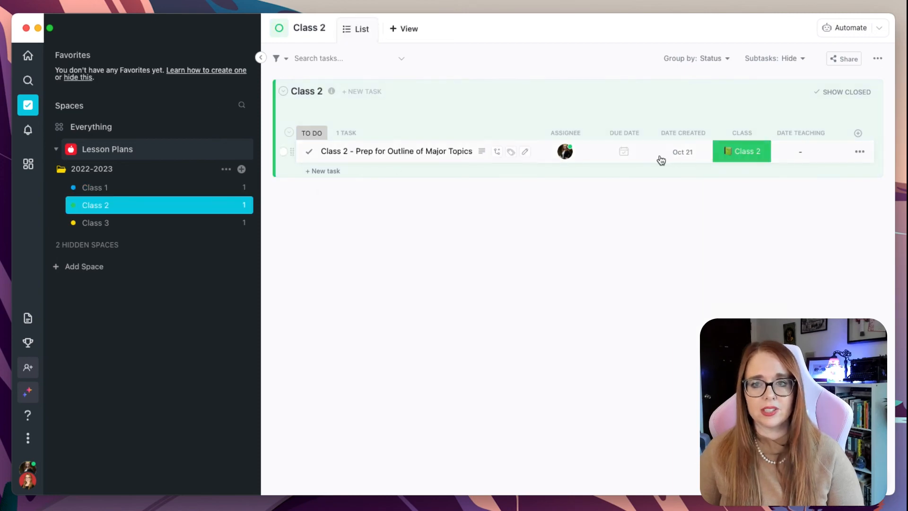
left_click(621, 152)
left_click(726, 323)
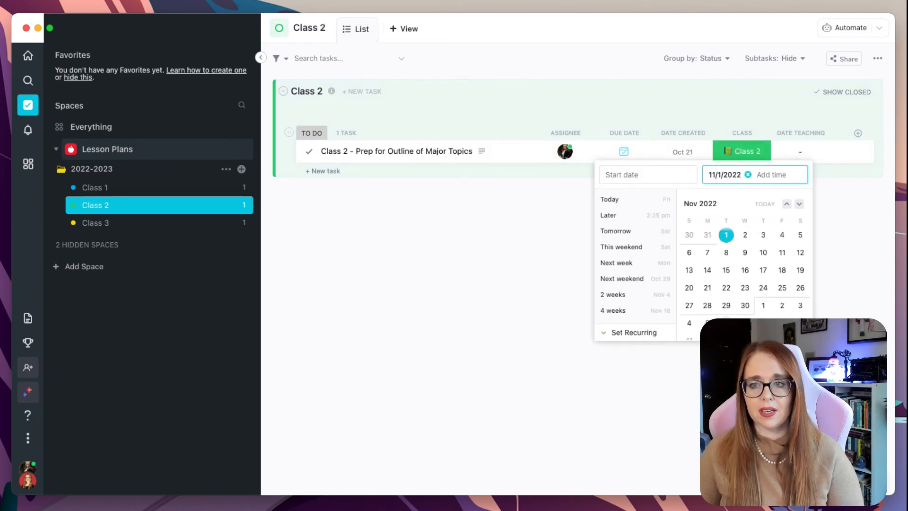
left_click(475, 262)
Set the Class 3 task's due date to 11/16/2022
left_click(162, 227)
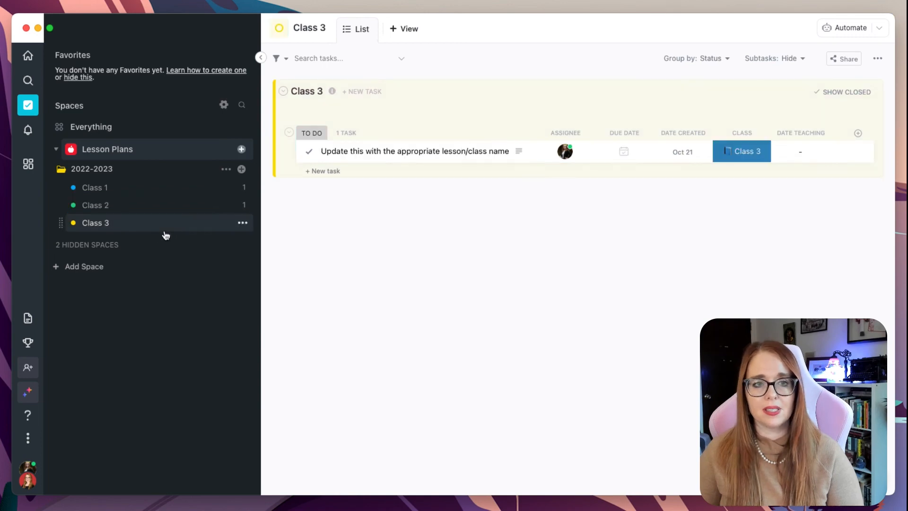
left_click(633, 154)
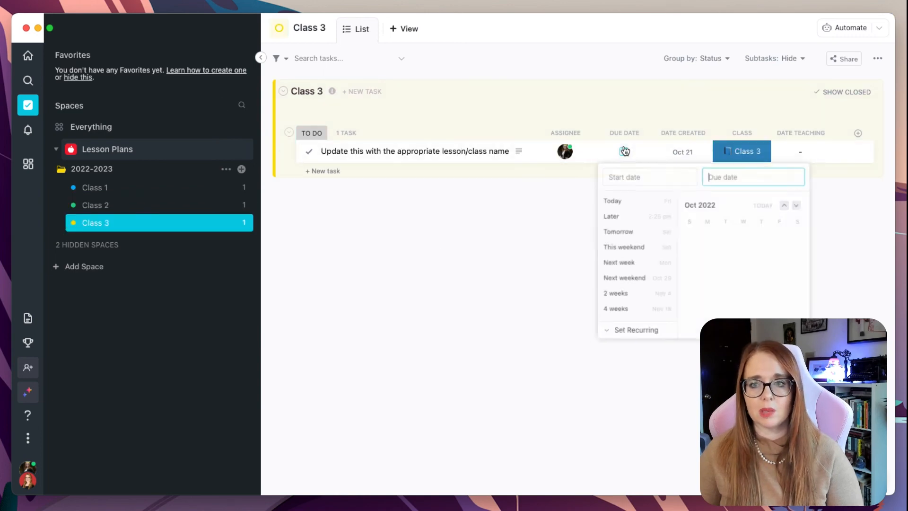
left_click(800, 205)
left_click(745, 276)
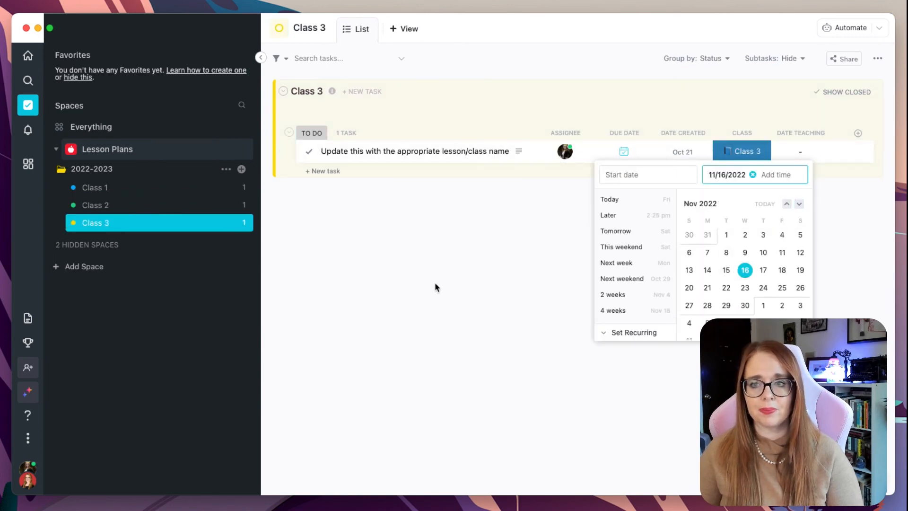
Set the Class 3 task's Date Teaching to December 5, 2022
left_click(418, 279)
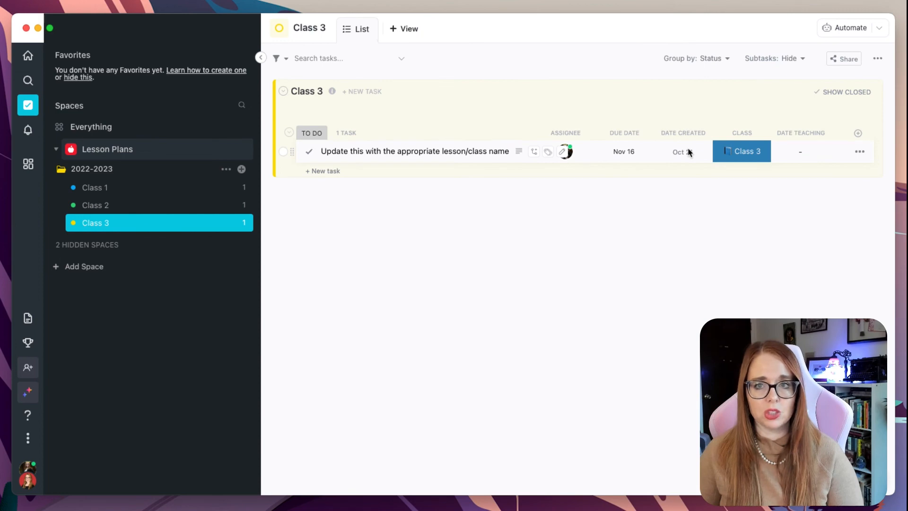
left_click(803, 156)
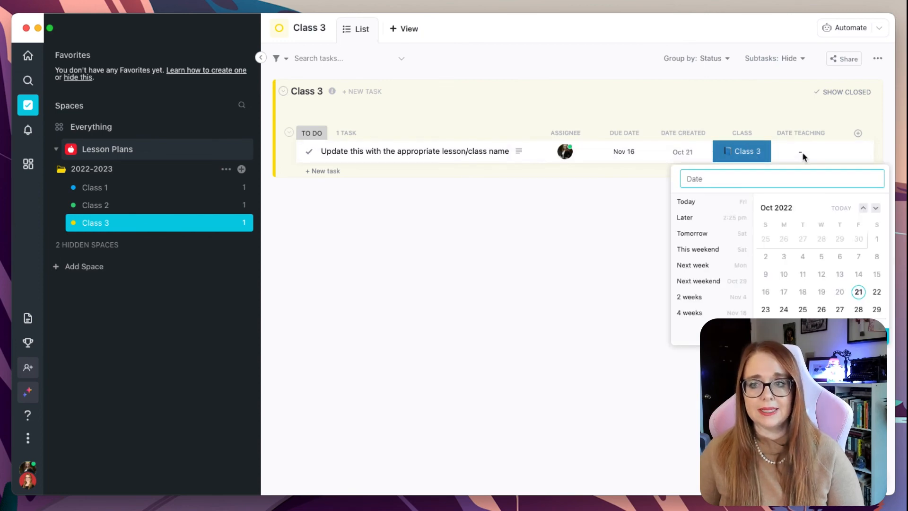
left_click(876, 208)
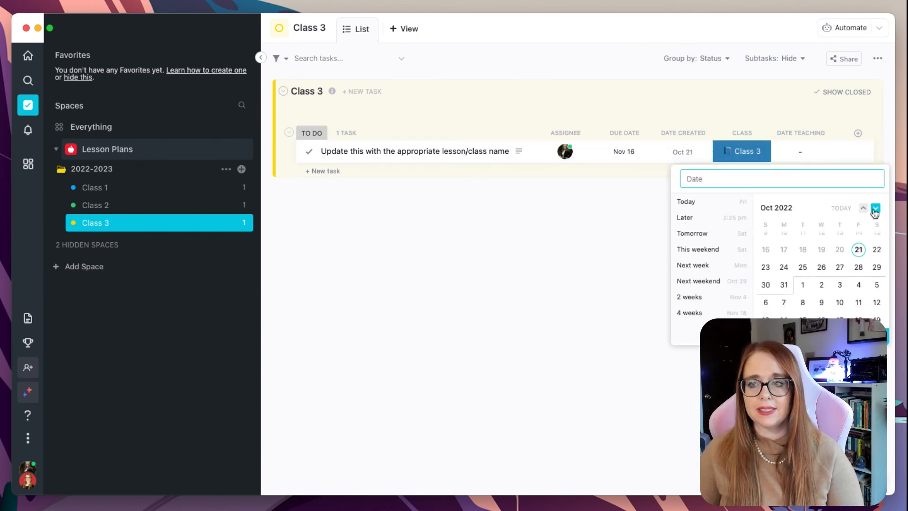
left_click(875, 208)
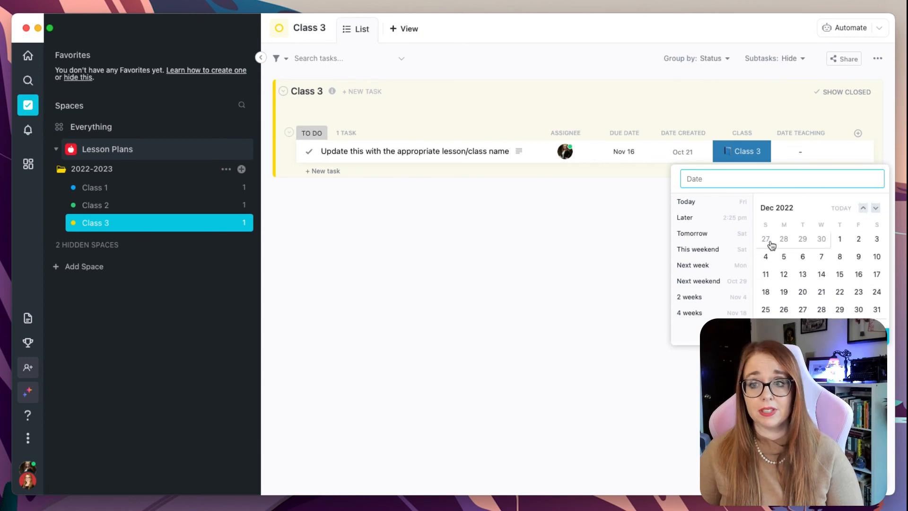
left_click(778, 257)
left_click(541, 232)
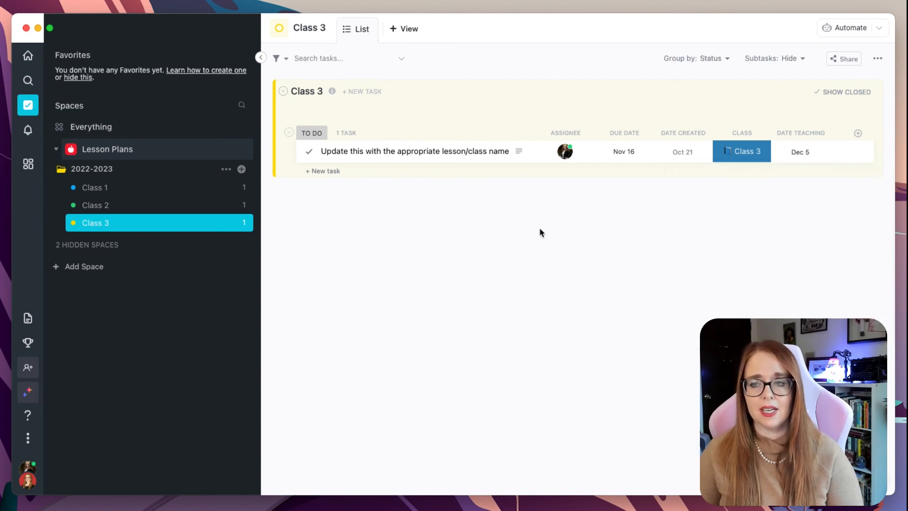
Open the Class 2 list and set its task's Date Teaching to November 8, 2022
left_click(118, 206)
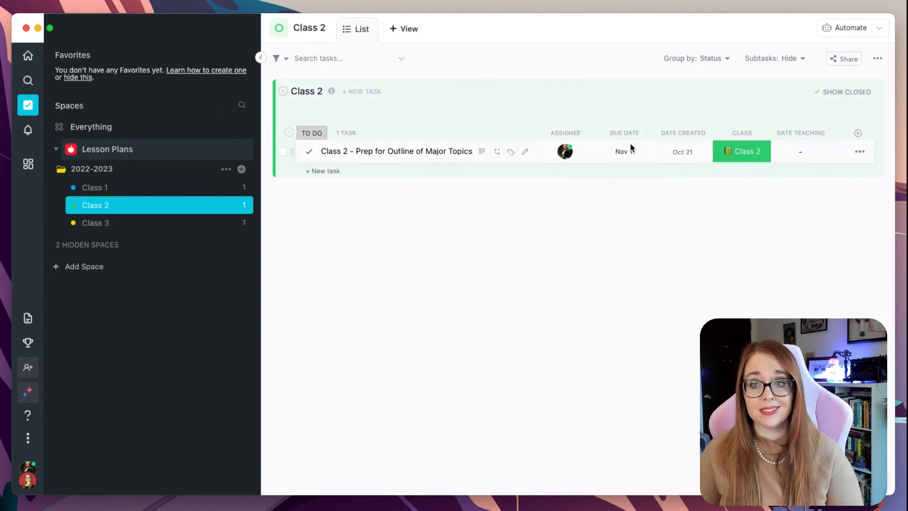
left_click(794, 152)
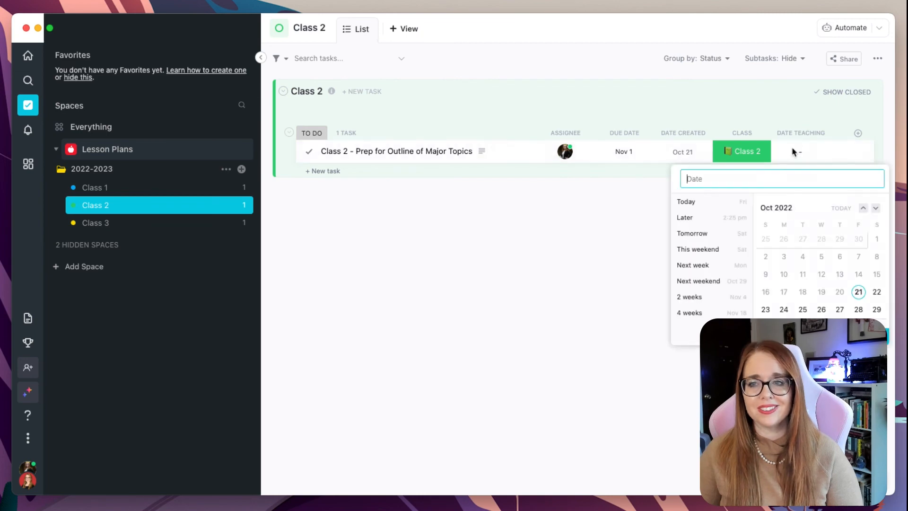
left_click(875, 209)
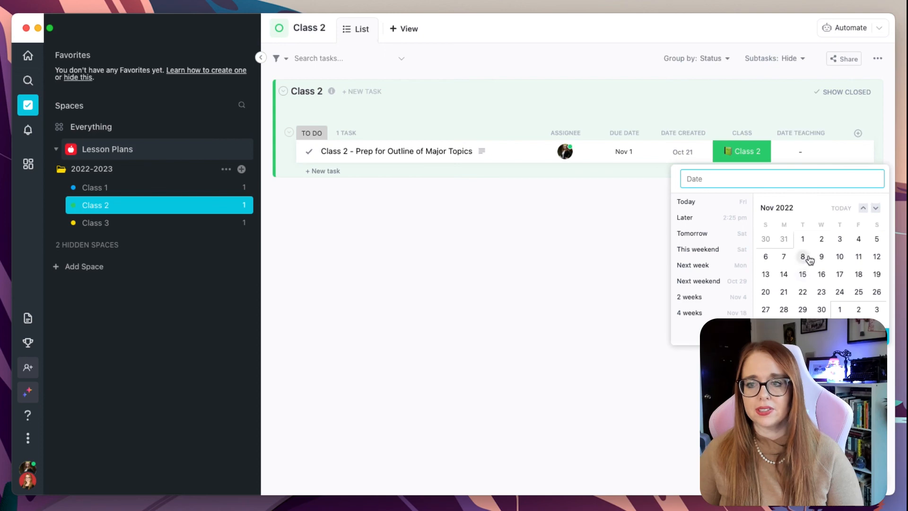
left_click(802, 256)
left_click(562, 250)
Open the Class 1 list and check its task's Date Teaching date
left_click(180, 188)
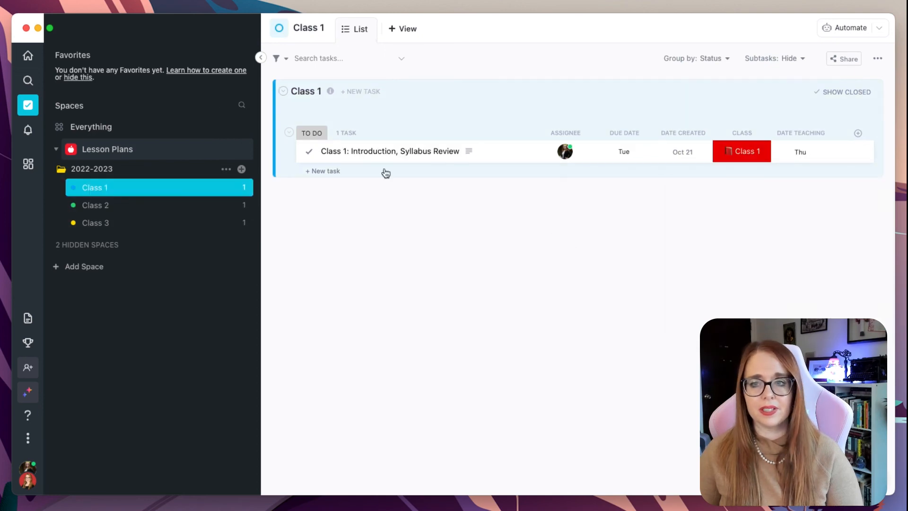
left_click(799, 152)
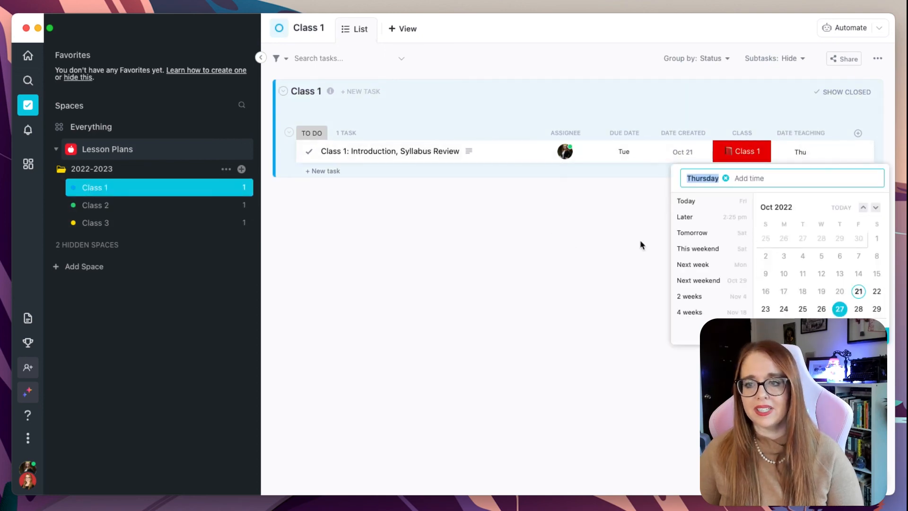
left_click(594, 242)
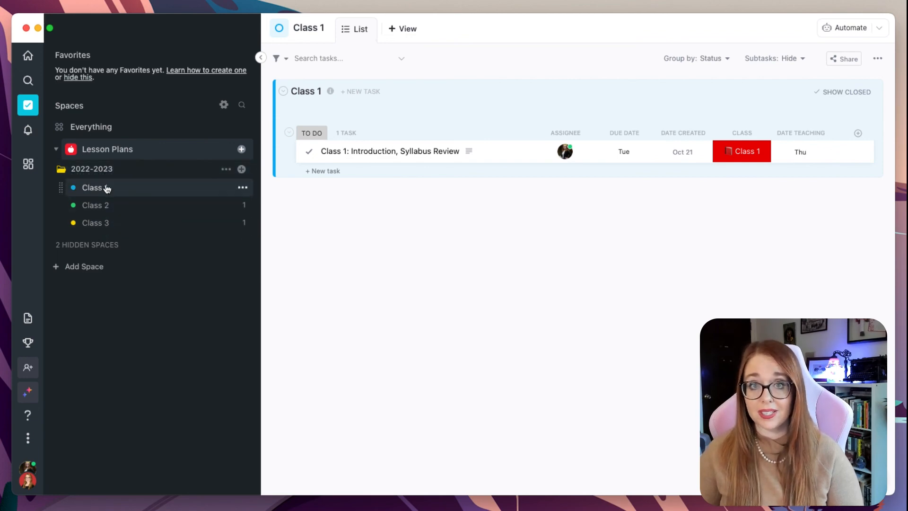
Open the 2022-2023 folder list and add the existing Class dropdown field as a column
left_click(97, 170)
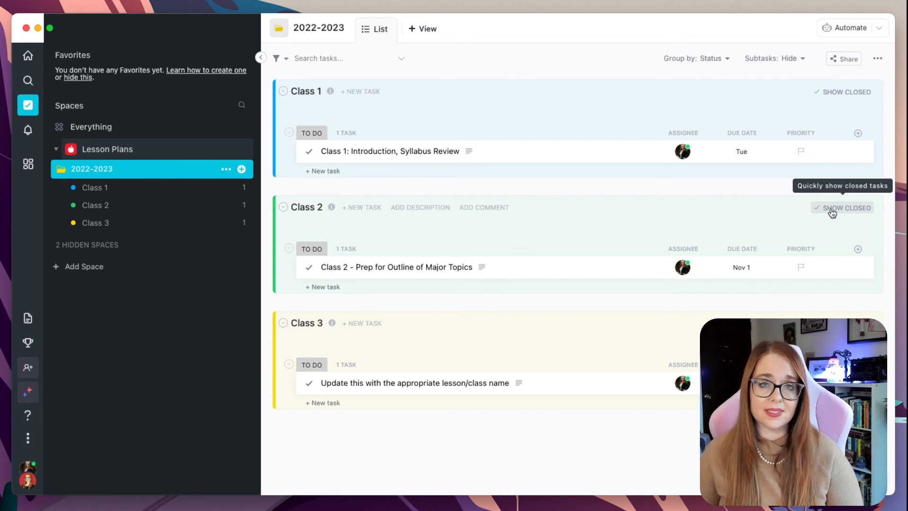
left_click(858, 134)
left_click(818, 476)
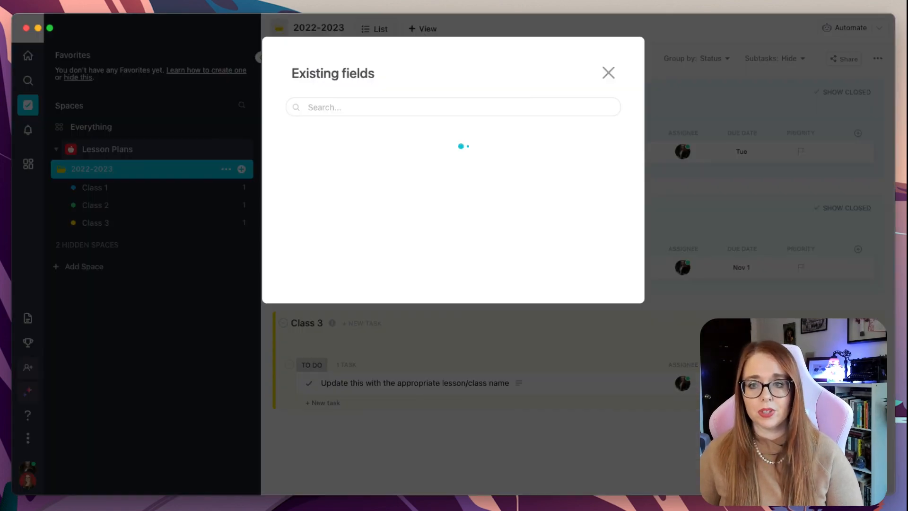
left_click(318, 144)
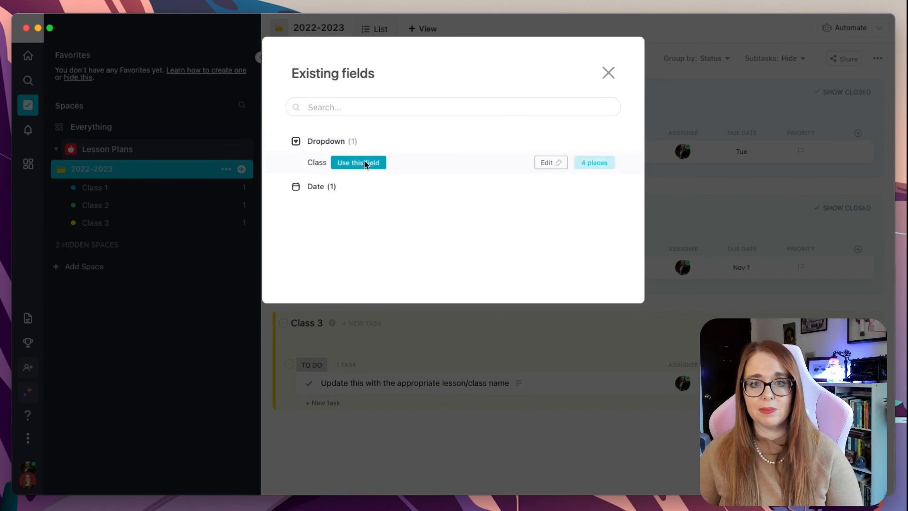
left_click(365, 162)
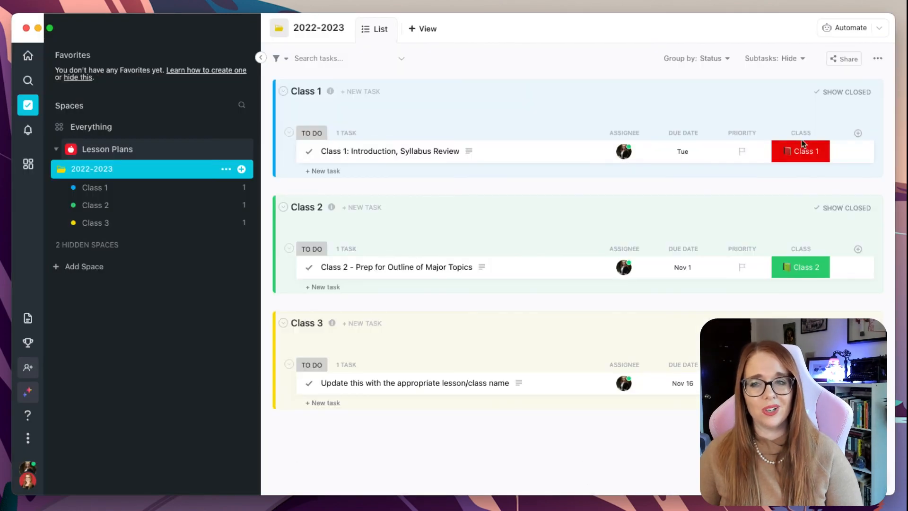
Add the existing Date Teaching field as a column in the 2022-2023 folder list
left_click(857, 134)
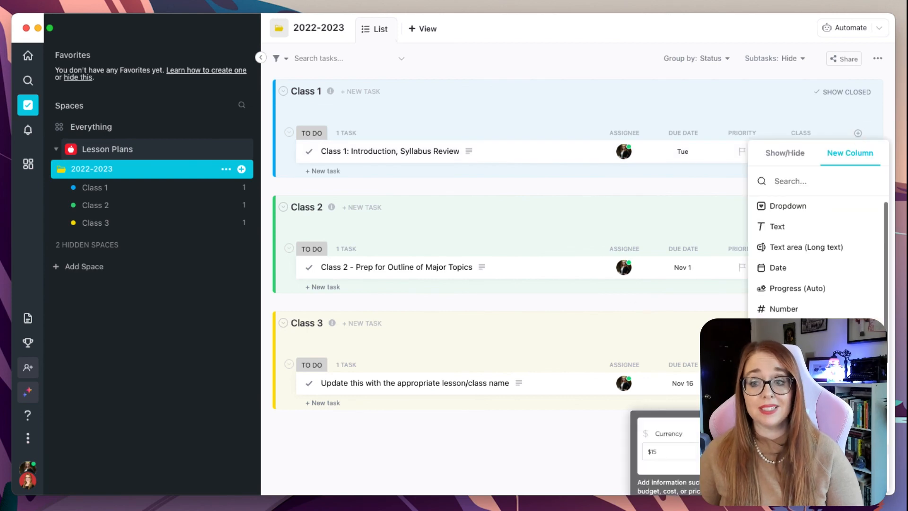
left_click(804, 476)
left_click(296, 146)
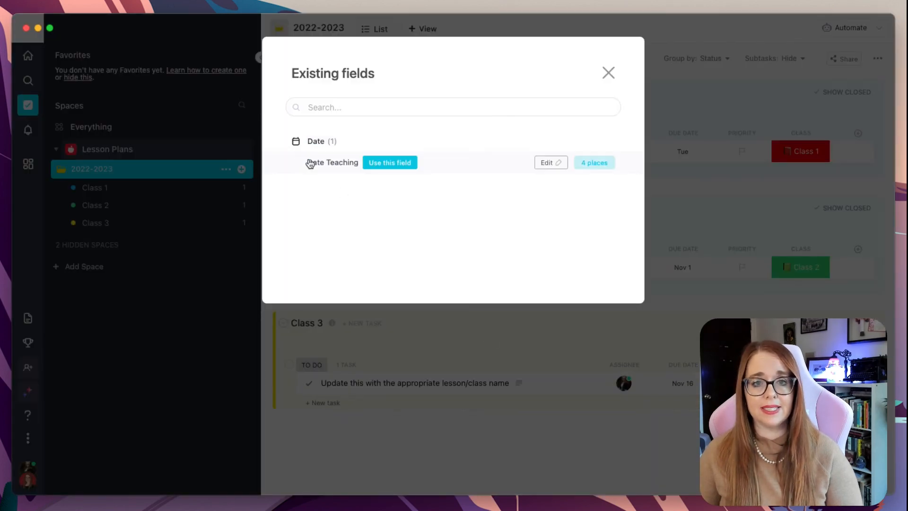
left_click(389, 163)
scroll(680, 329, "down", 1)
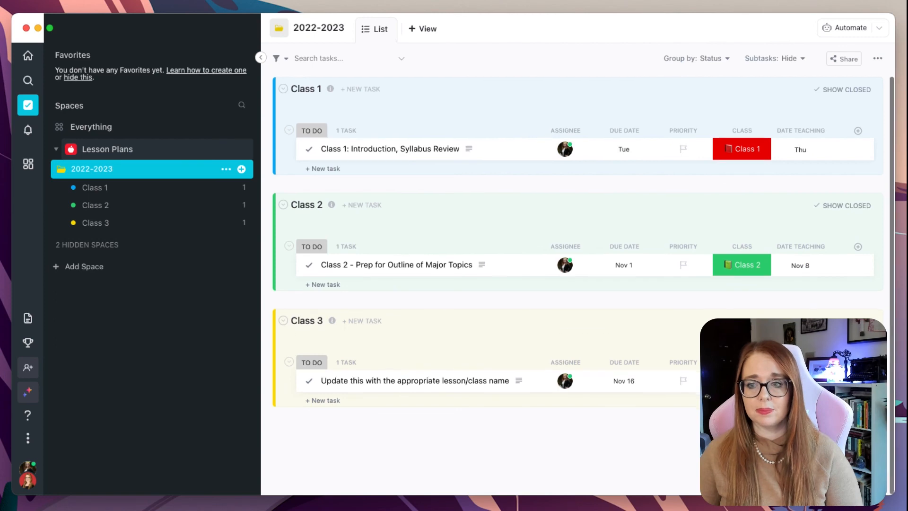